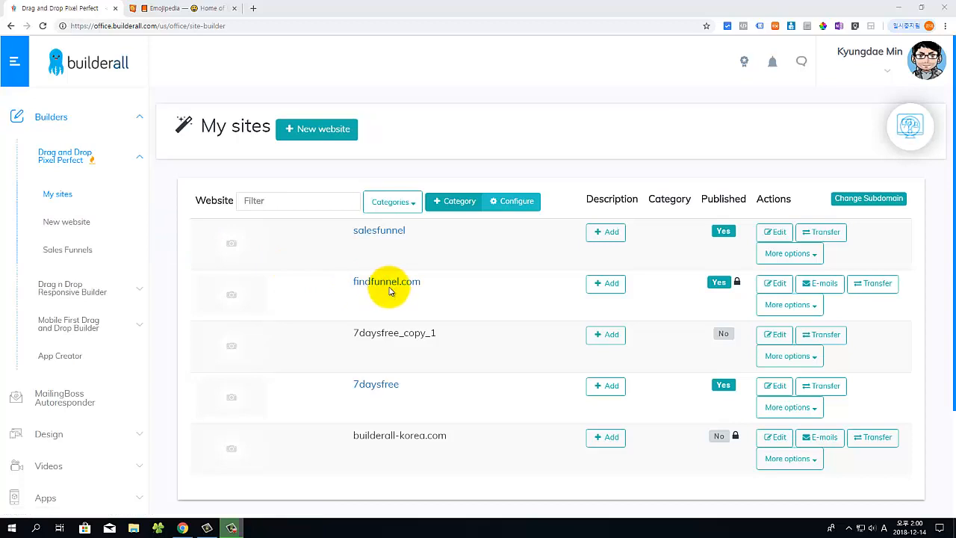
Step: Open the findfunnel.com site for editing from My sites
{"action": "left_click", "coordinate": [773, 283]}
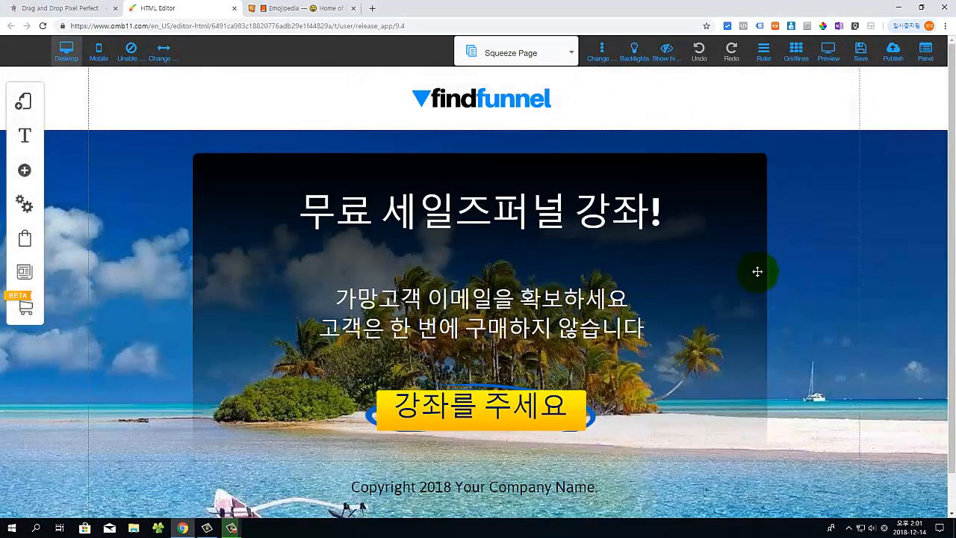
Step: Show the pages of the Squeeze Page Funnel layout
{"action": "left_click", "coordinate": [568, 60]}
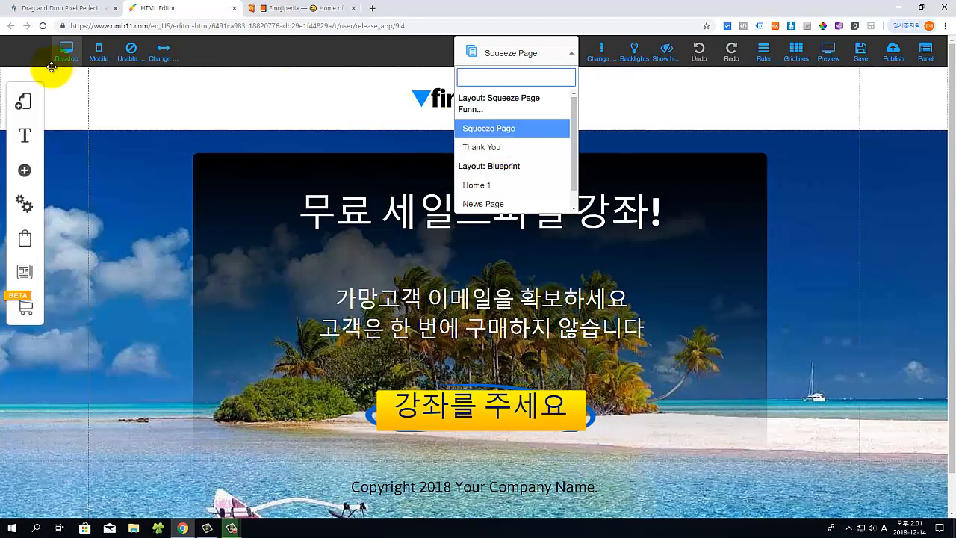
{"action": "left_click", "coordinate": [27, 106]}
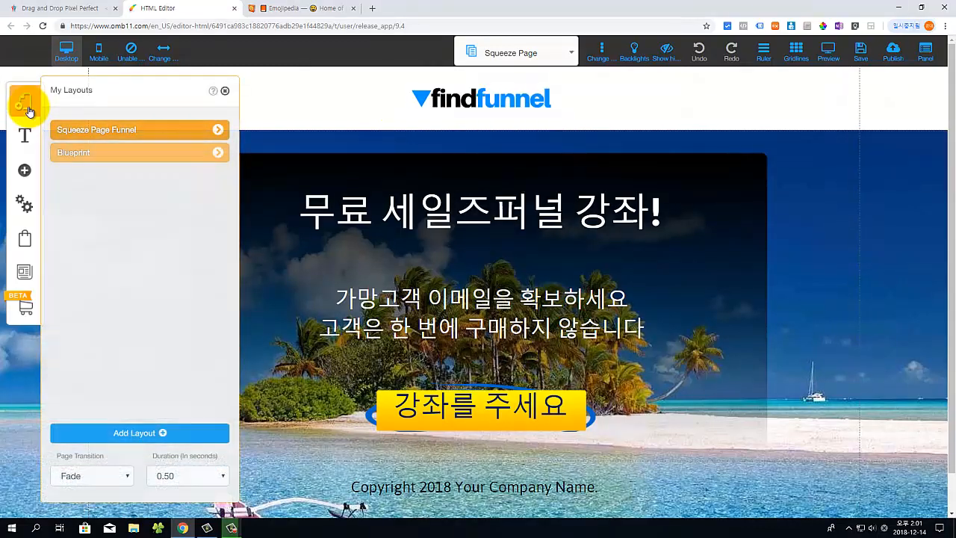
{"action": "left_click", "coordinate": [216, 131]}
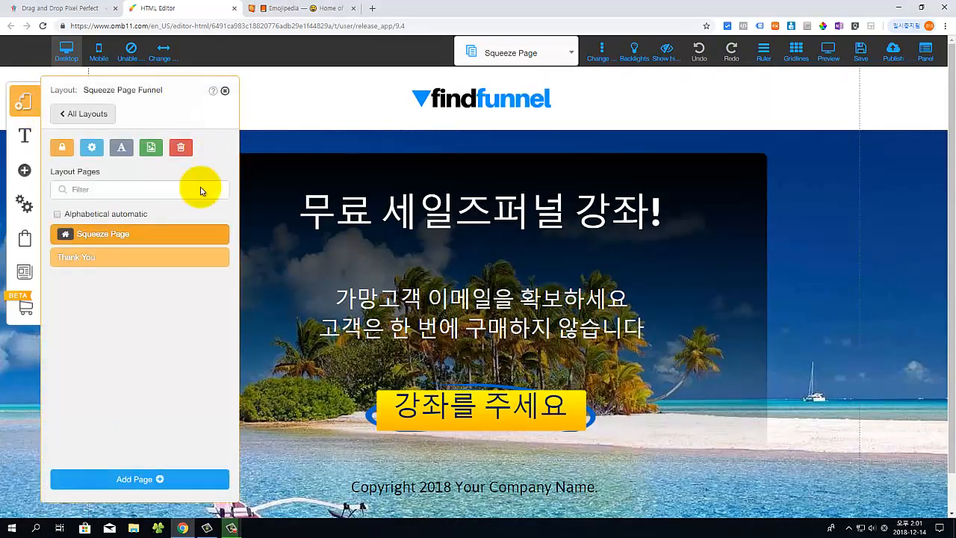
Step: Add a page from the Sales Funnel downsell template, named 'Sale Page'
{"action": "left_click", "coordinate": [153, 482]}
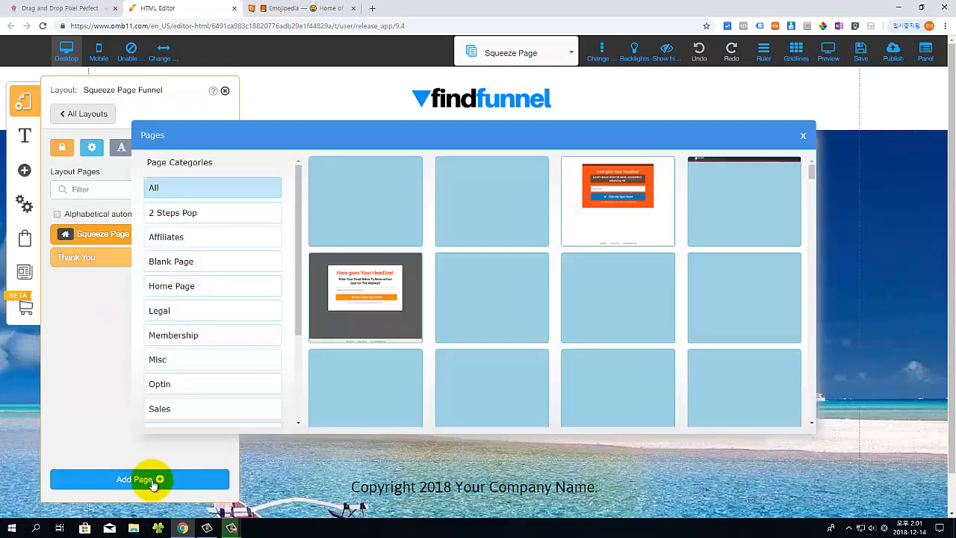
{"action": "scroll", "coordinate": [229, 383], "scroll_direction": "down", "scroll_amount": 2}
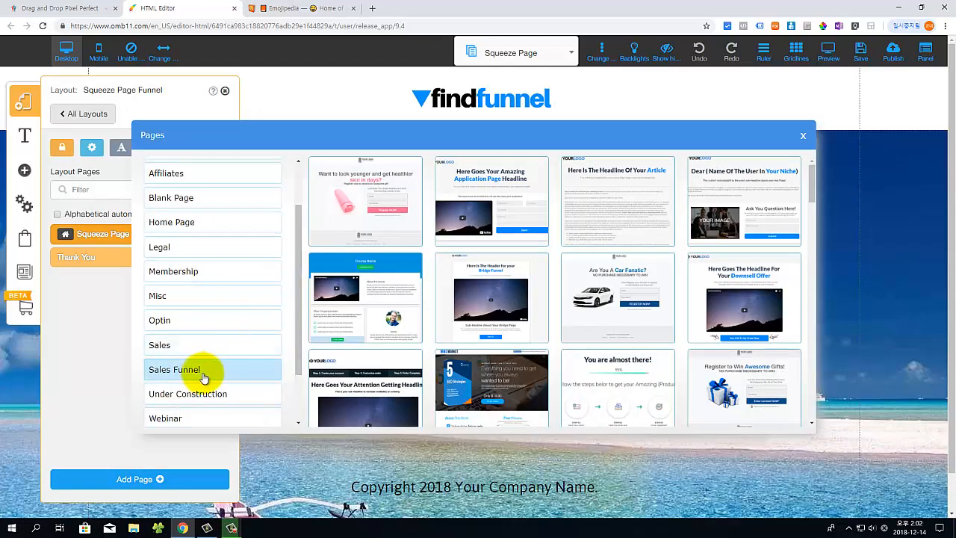
{"action": "left_click", "coordinate": [739, 317]}
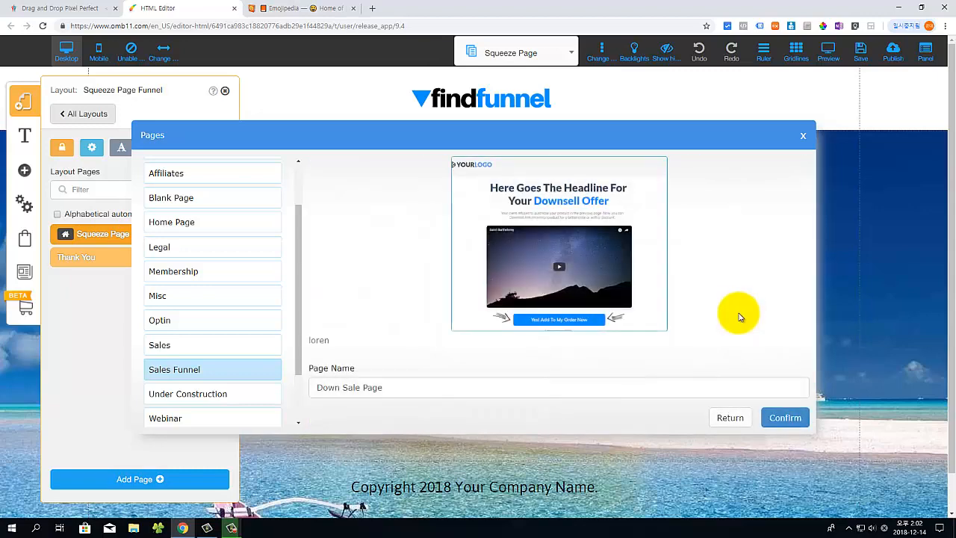
{"action": "double_click", "coordinate": [337, 389]}
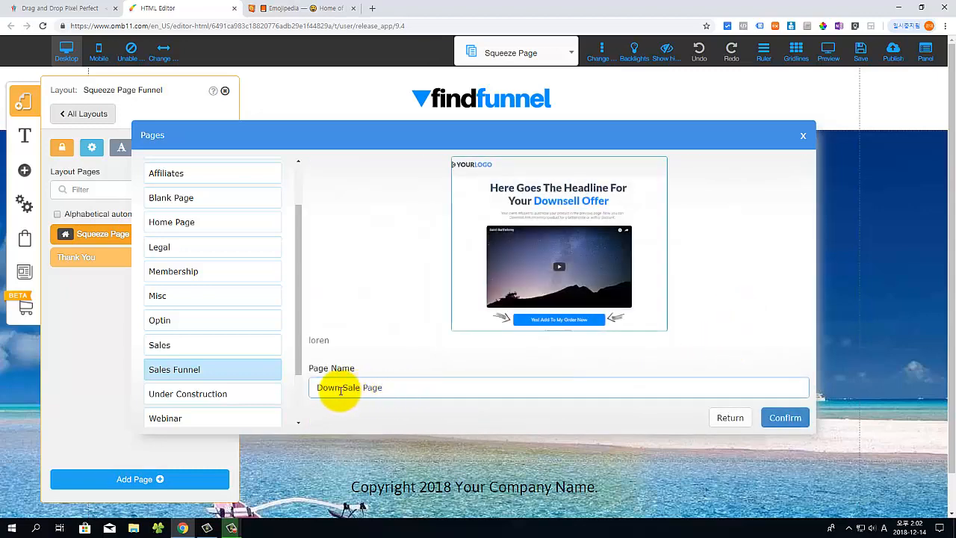
{"action": "key", "text": "BackSpace"}
{"action": "left_click", "coordinate": [785, 418]}
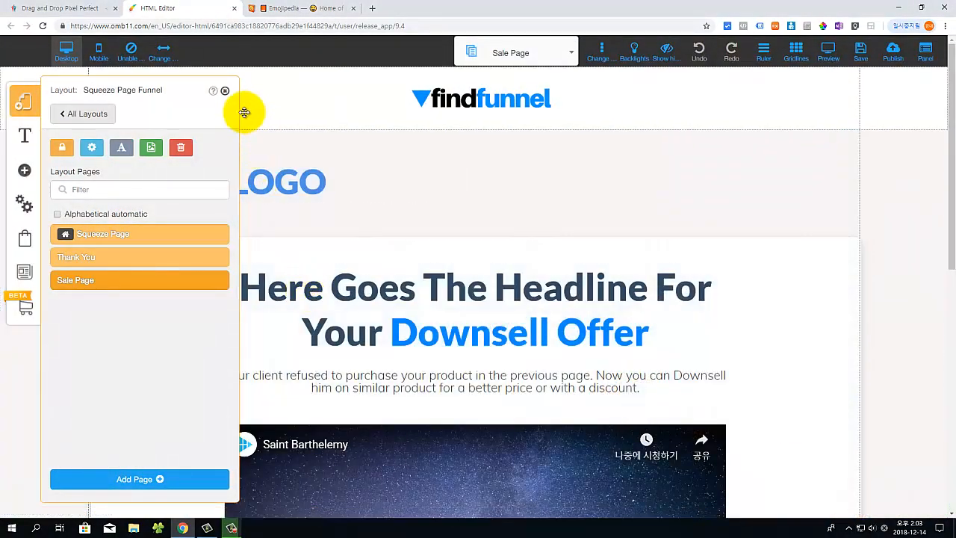
Step: Close the layout pages list and inspect the top banner and white content box settings
{"action": "left_click", "coordinate": [225, 91]}
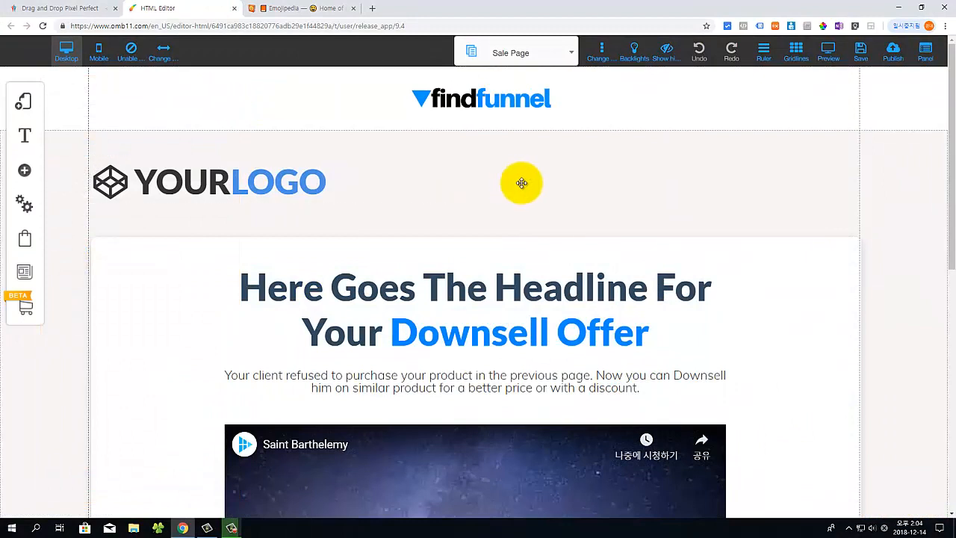
{"action": "left_click", "coordinate": [499, 174]}
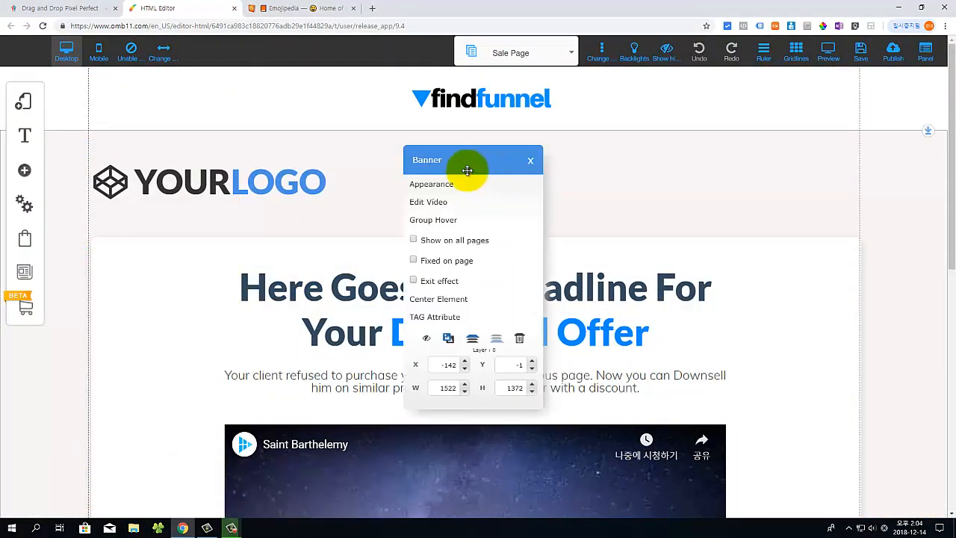
{"action": "left_click", "coordinate": [799, 328]}
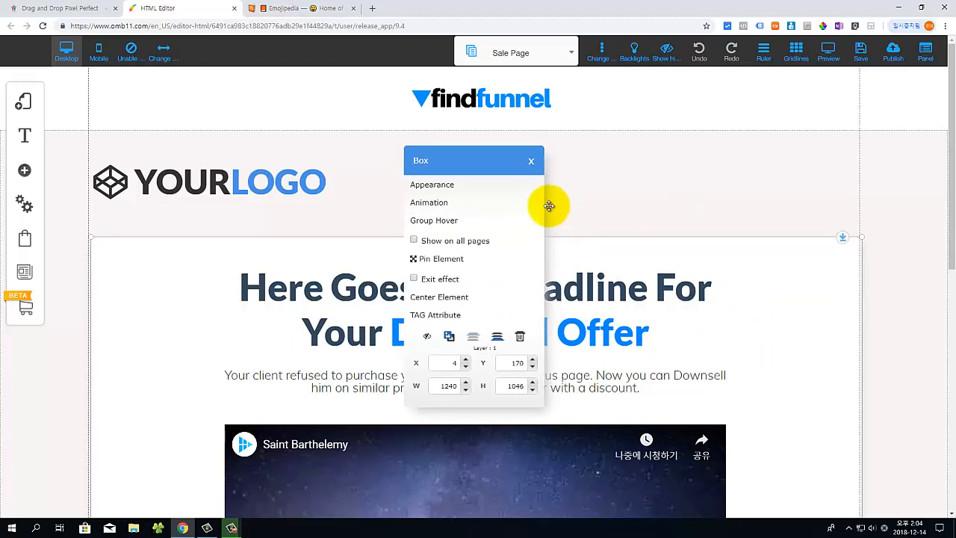
{"action": "left_click", "coordinate": [530, 163]}
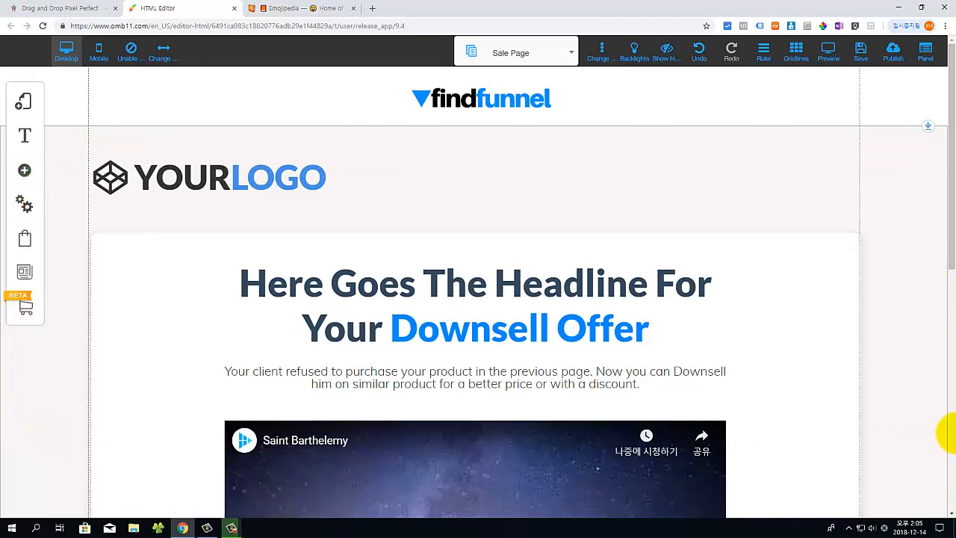
{"action": "scroll", "coordinate": [741, 178], "scroll_direction": "up", "scroll_amount": 4}
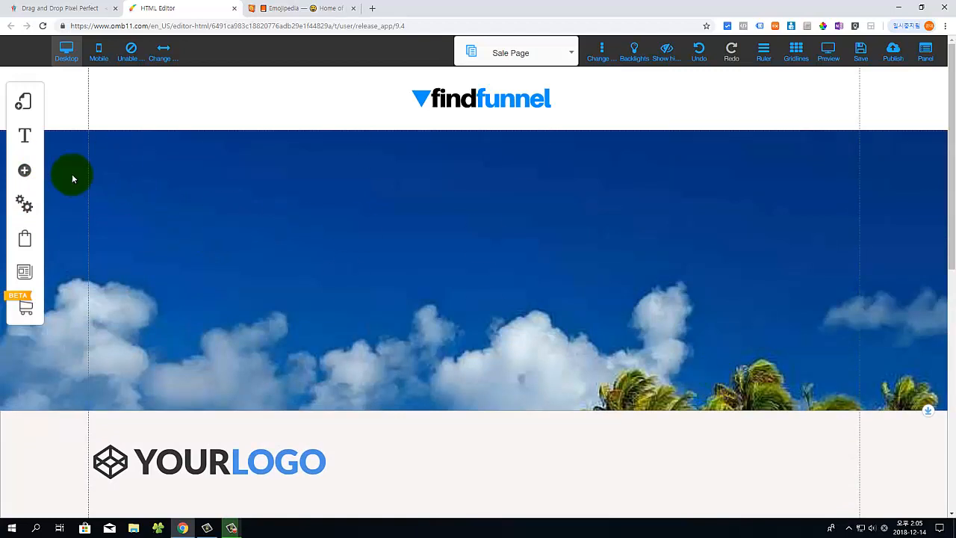
Step: Add a Standard Dark Blue banner to the top of the Sale Page
{"action": "left_click", "coordinate": [24, 171]}
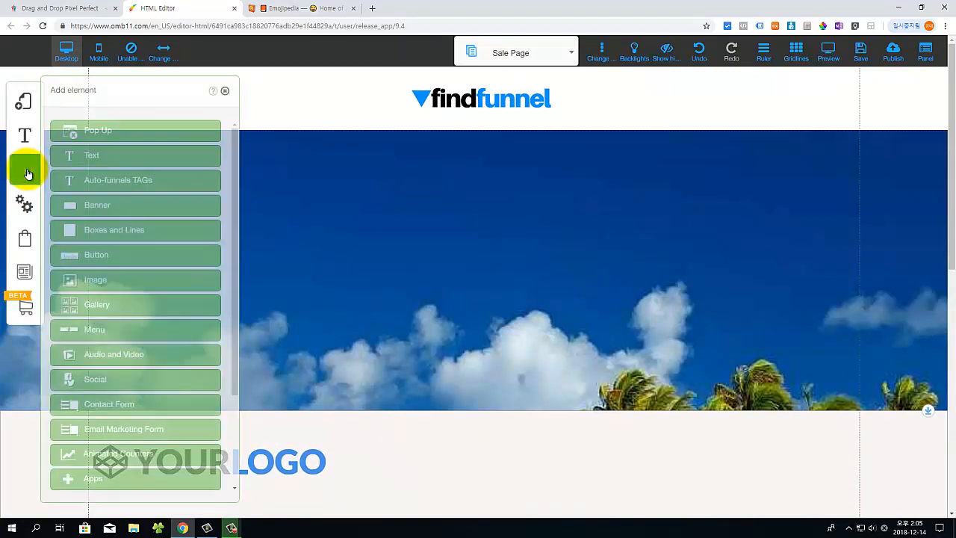
{"action": "left_click", "coordinate": [107, 212]}
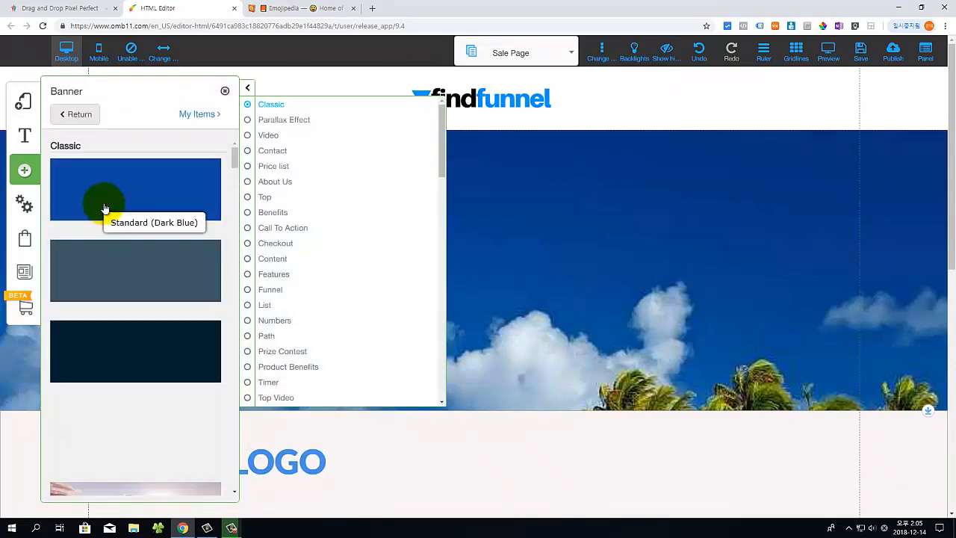
{"action": "left_click", "coordinate": [105, 209]}
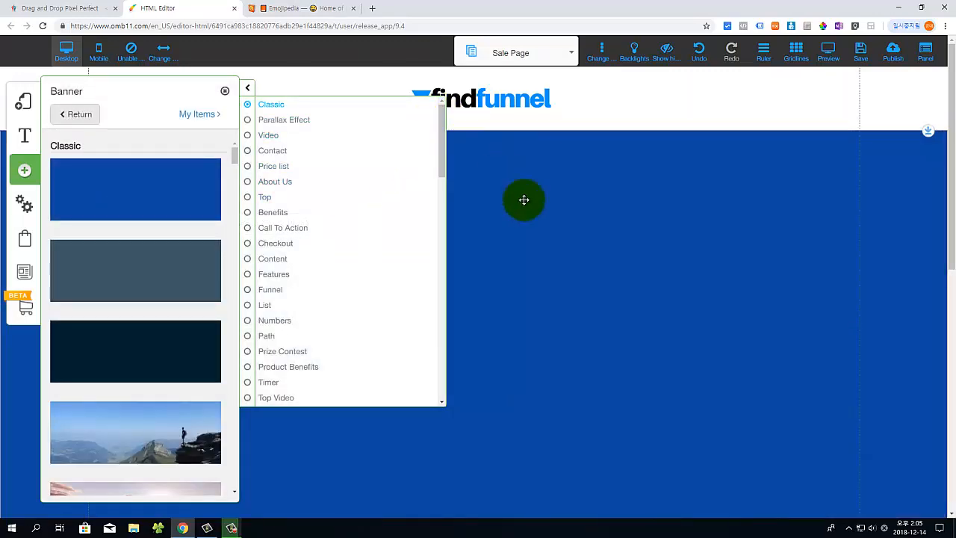
{"action": "left_click", "coordinate": [524, 200]}
Step: Shorten the blue banner and drag the downsell headline up into it
{"action": "scroll", "coordinate": [512, 245], "scroll_direction": "down", "scroll_amount": 5}
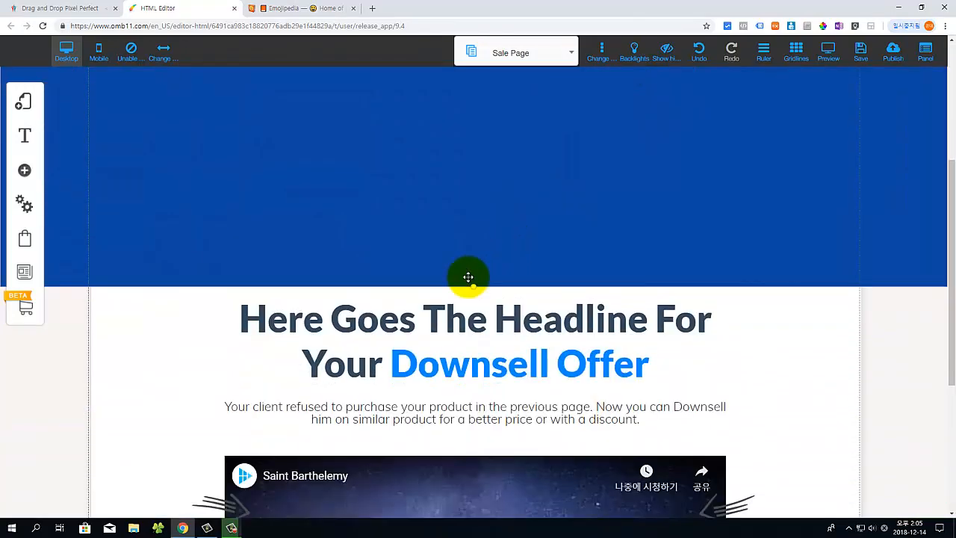
{"action": "scroll", "coordinate": [467, 277], "scroll_direction": "down", "scroll_amount": 1}
{"action": "left_click_drag", "start_coordinate": [474, 229], "coordinate": [484, 142]}
{"action": "left_click_drag", "start_coordinate": [478, 183], "coordinate": [503, 276]}
{"action": "scroll", "coordinate": [583, 204], "scroll_direction": "up", "scroll_amount": 5}
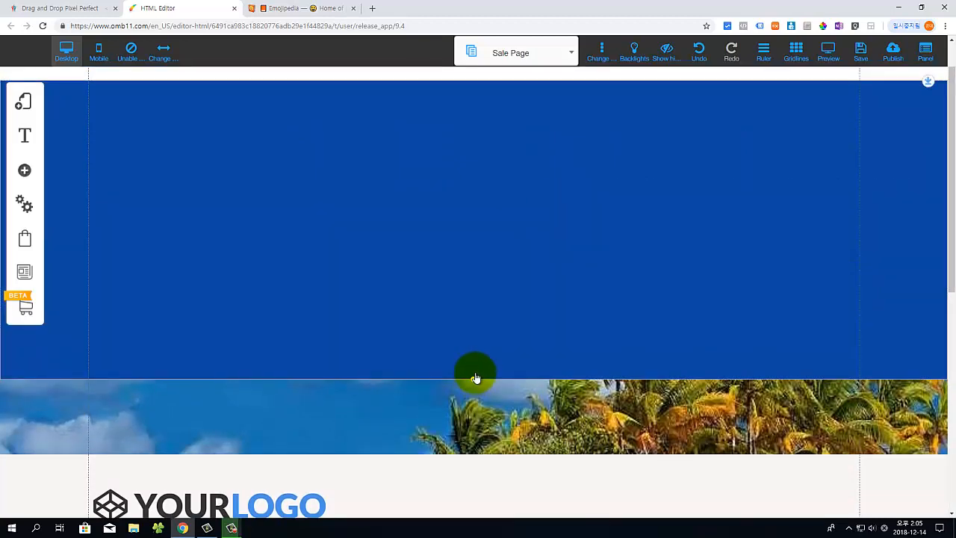
{"action": "left_click_drag", "start_coordinate": [476, 378], "coordinate": [478, 193]}
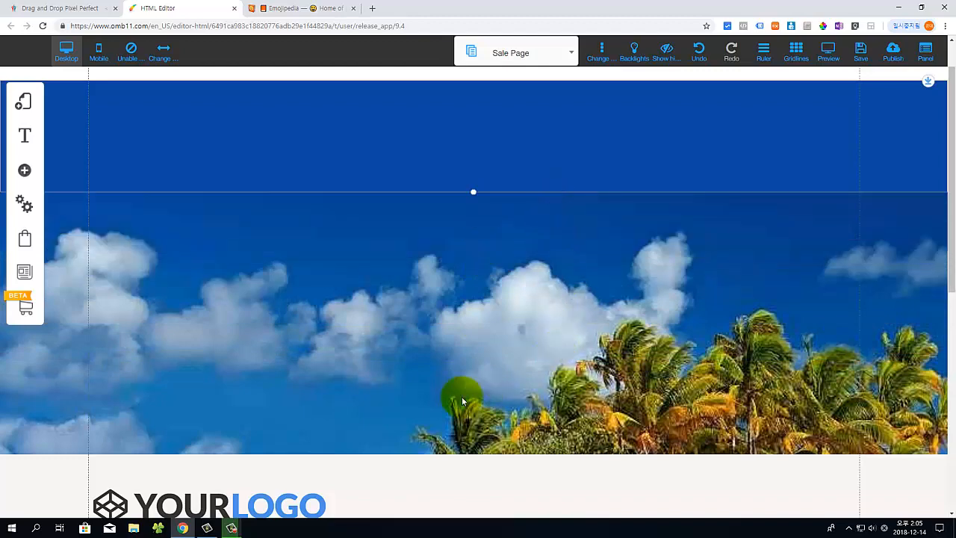
{"action": "left_click_drag", "start_coordinate": [386, 476], "coordinate": [406, 277]}
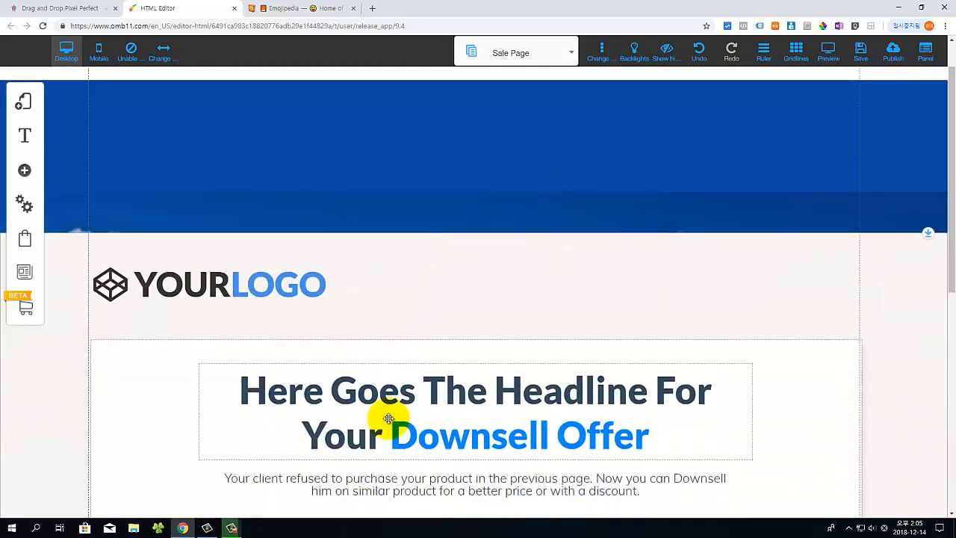
{"action": "left_click_drag", "start_coordinate": [391, 419], "coordinate": [422, 143]}
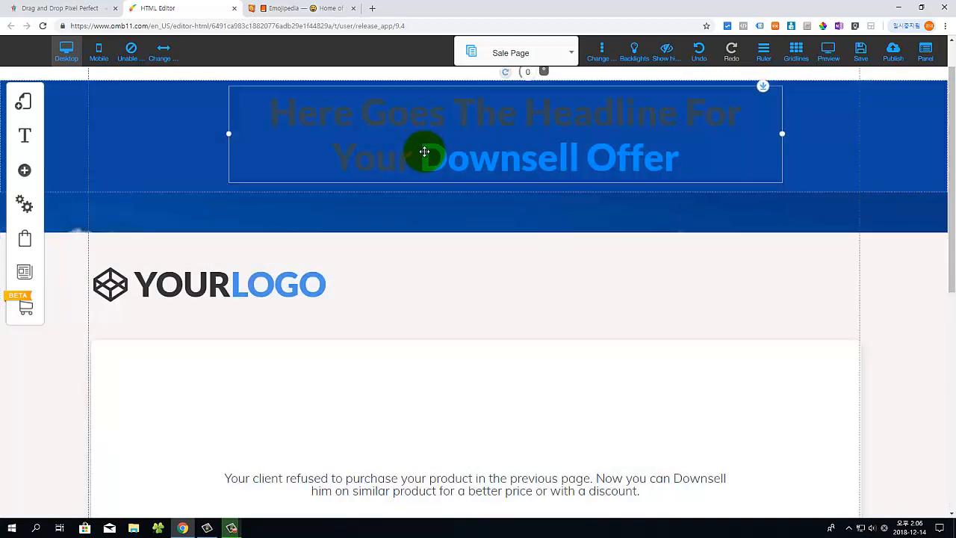
Step: Make the downsell headline white and move the logo section below the sky-and-palm image
{"action": "double_click", "coordinate": [266, 118]}
{"action": "left_click_drag", "start_coordinate": [272, 118], "coordinate": [704, 171]}
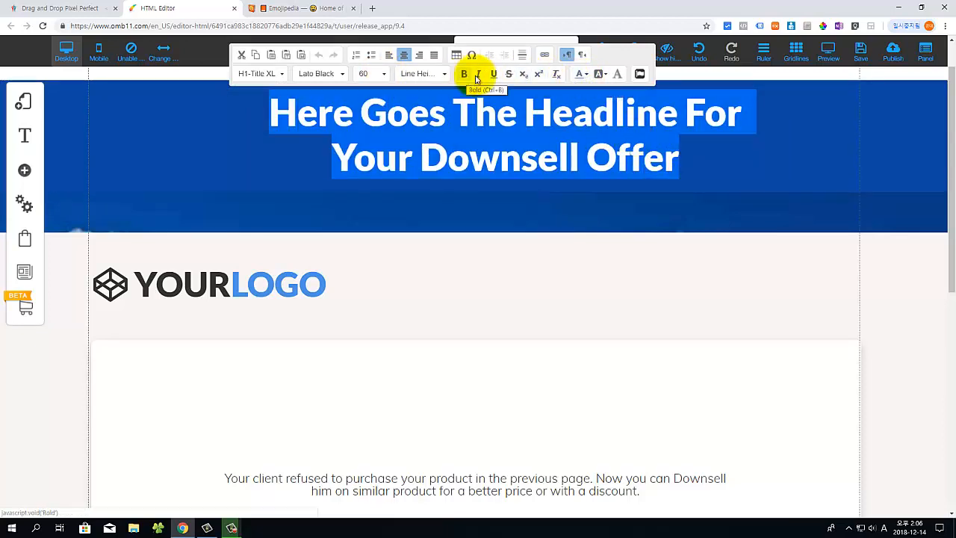
{"action": "left_click", "coordinate": [585, 73]}
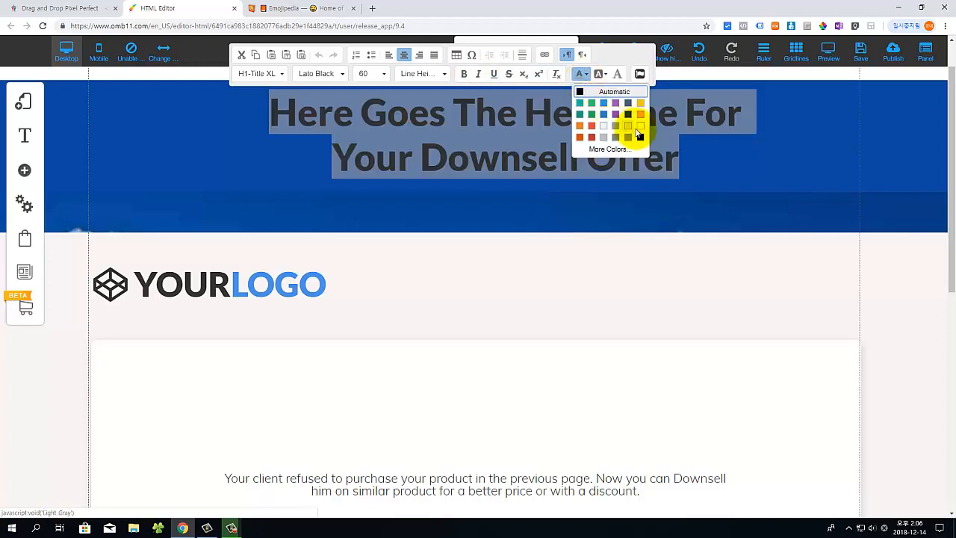
{"action": "left_click", "coordinate": [640, 129]}
{"action": "left_click", "coordinate": [194, 179]}
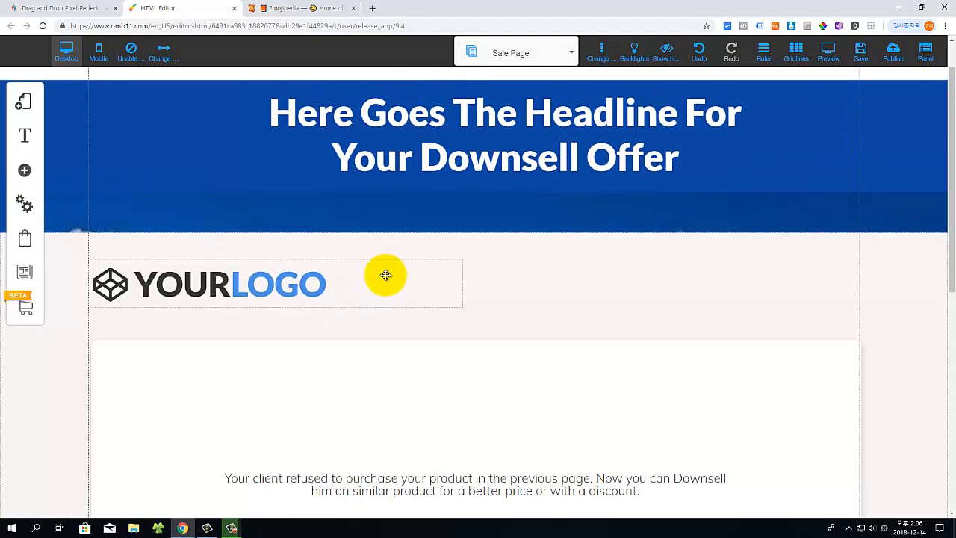
{"action": "left_click_drag", "start_coordinate": [399, 249], "coordinate": [401, 452]}
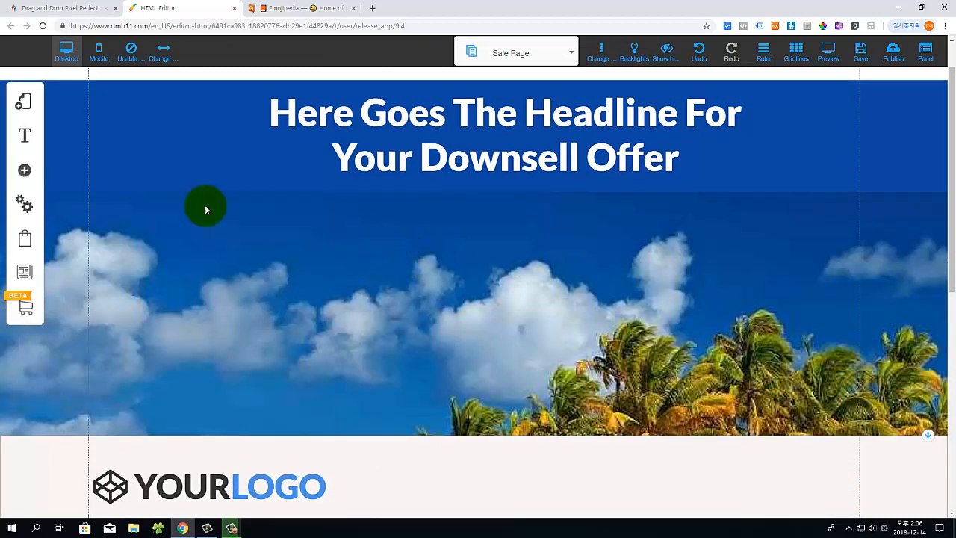
Step: Add another Standard Dark Blue banner to the page
{"action": "left_click", "coordinate": [24, 172]}
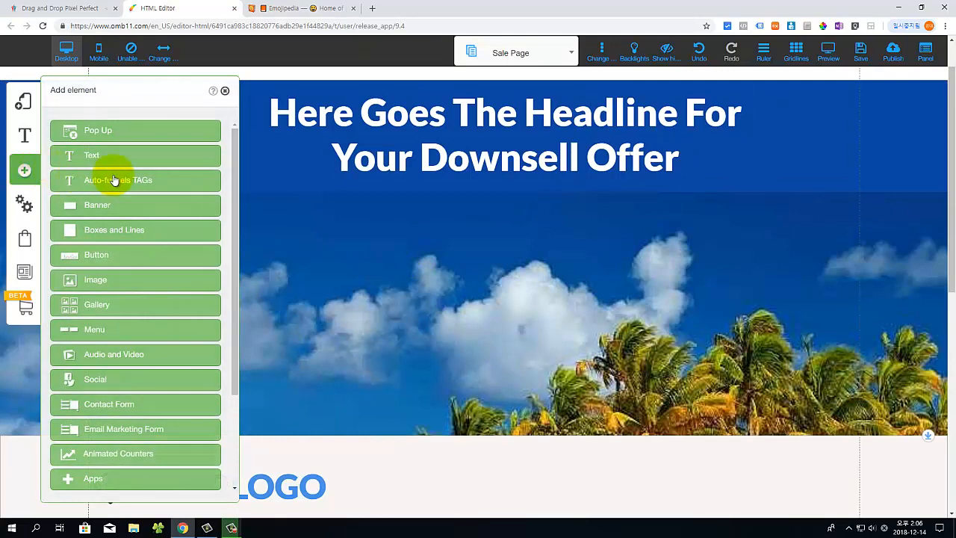
{"action": "left_click", "coordinate": [110, 212]}
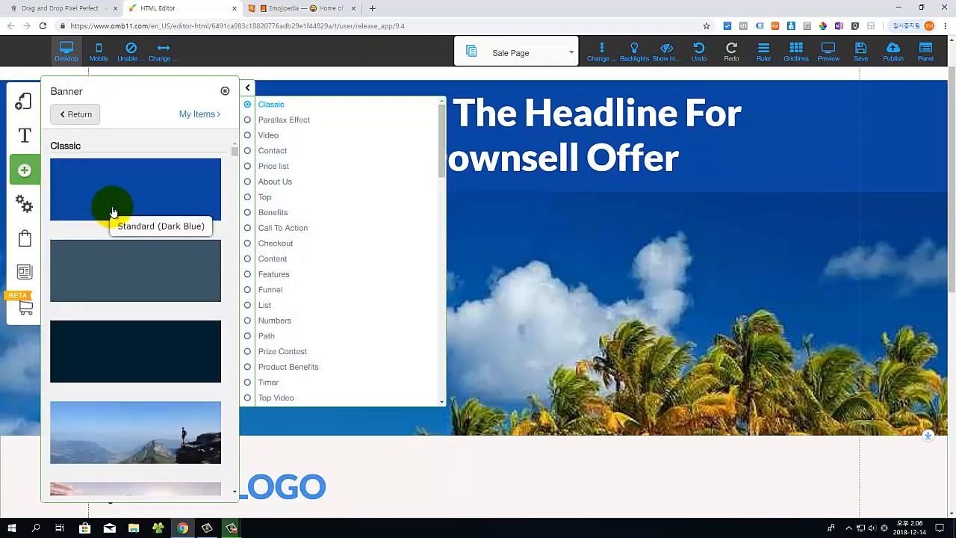
{"action": "left_click", "coordinate": [119, 206]}
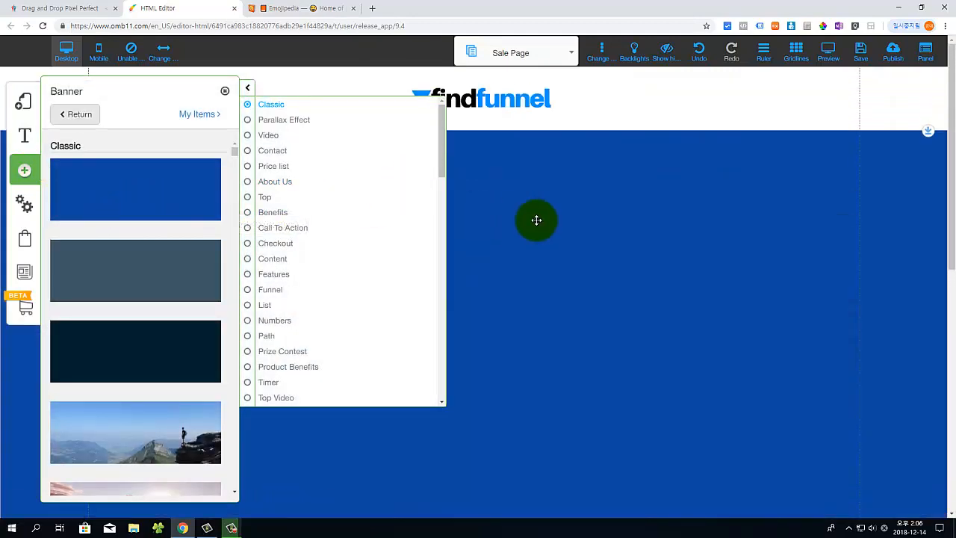
{"action": "left_click", "coordinate": [507, 193]}
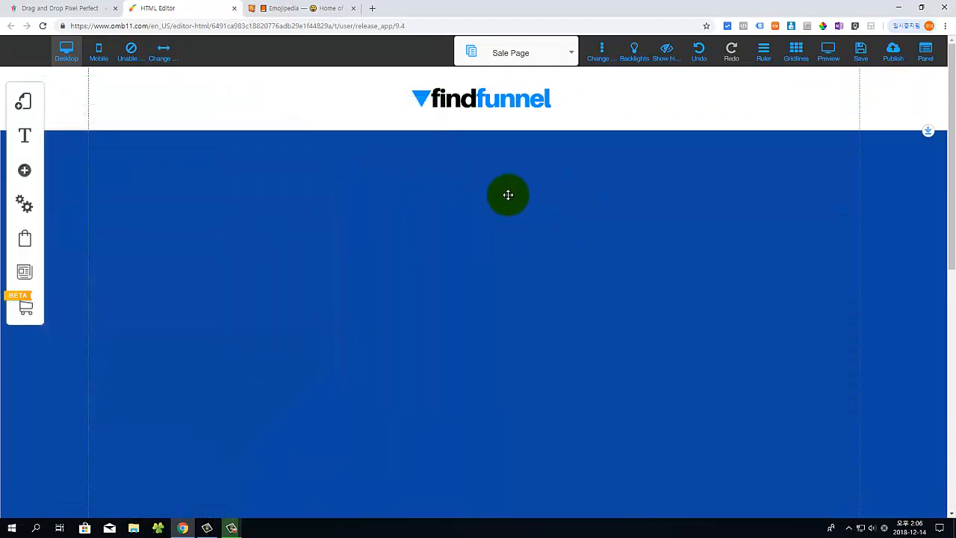
Step: Place the new blue banner under the headline and shorten it so clouds show below
{"action": "scroll", "coordinate": [567, 220], "scroll_direction": "down", "scroll_amount": 1}
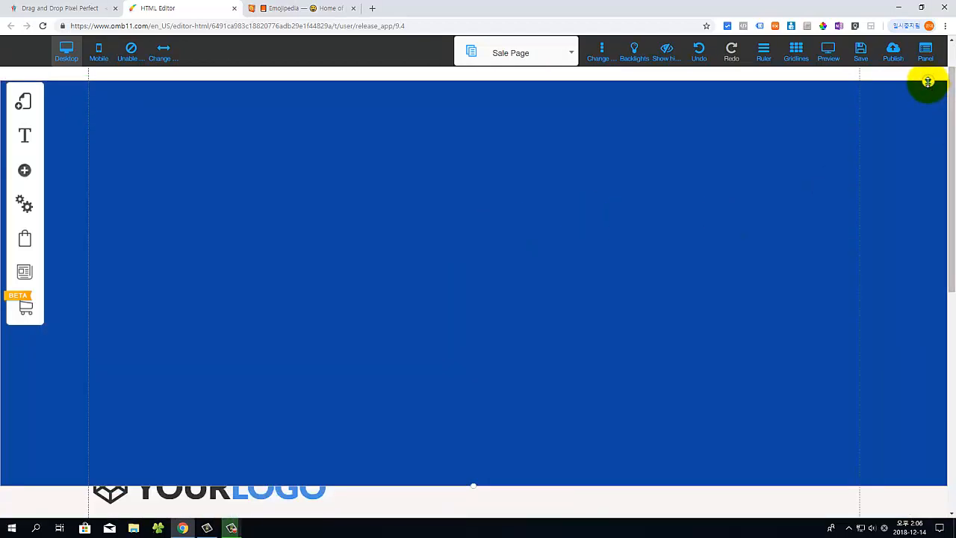
{"action": "left_click_drag", "start_coordinate": [927, 90], "coordinate": [920, 191]}
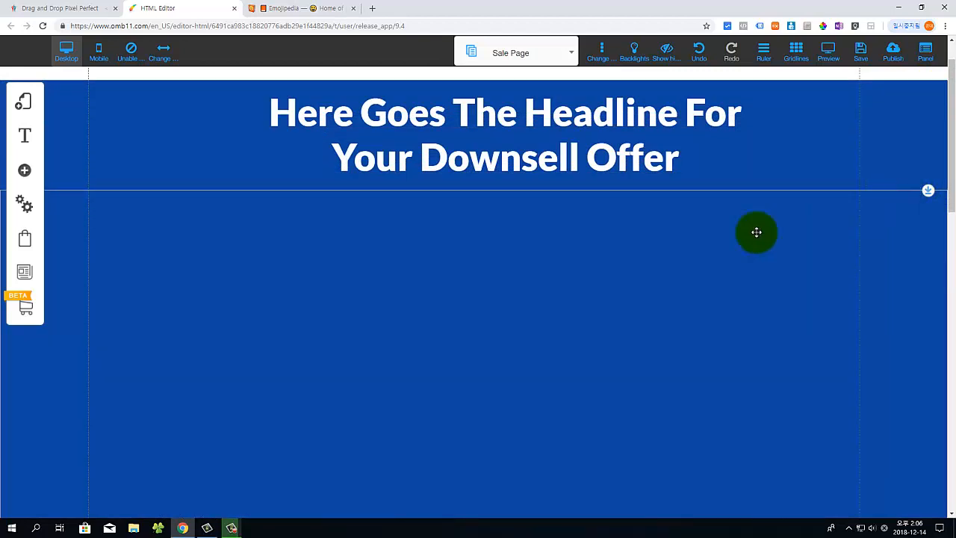
{"action": "scroll", "coordinate": [457, 291], "scroll_direction": "down", "scroll_amount": 3}
{"action": "scroll", "coordinate": [433, 269], "scroll_direction": "down", "scroll_amount": 1}
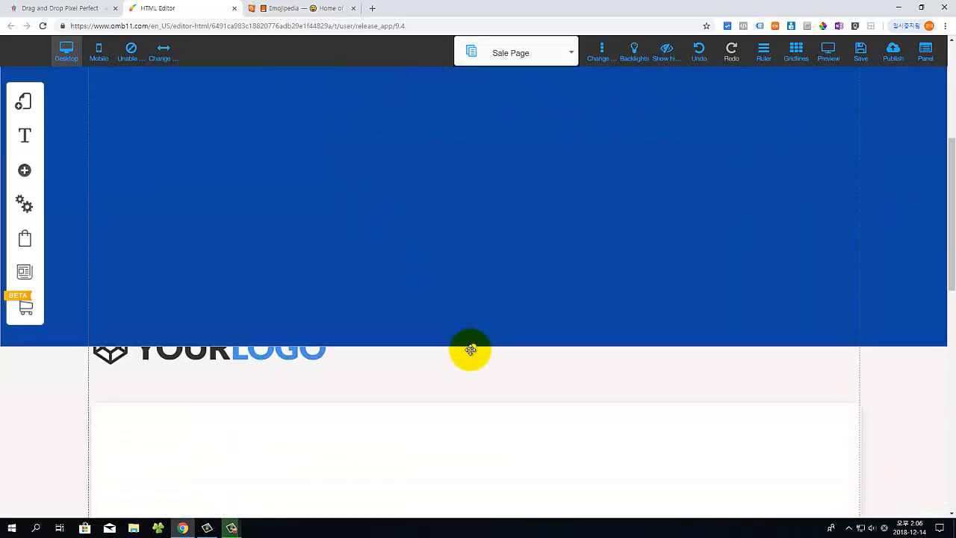
{"action": "left_click_drag", "start_coordinate": [476, 336], "coordinate": [570, 235]}
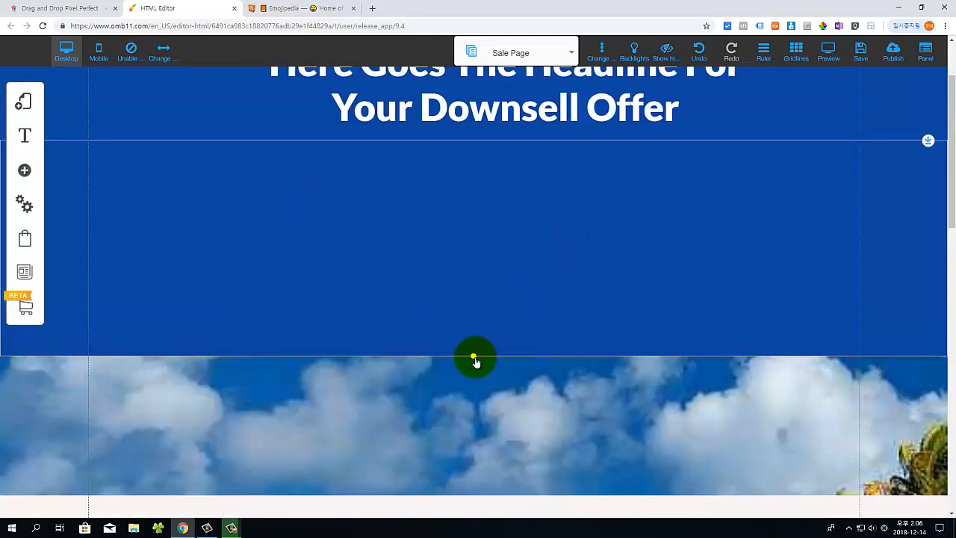
{"action": "left_click_drag", "start_coordinate": [474, 357], "coordinate": [482, 235]}
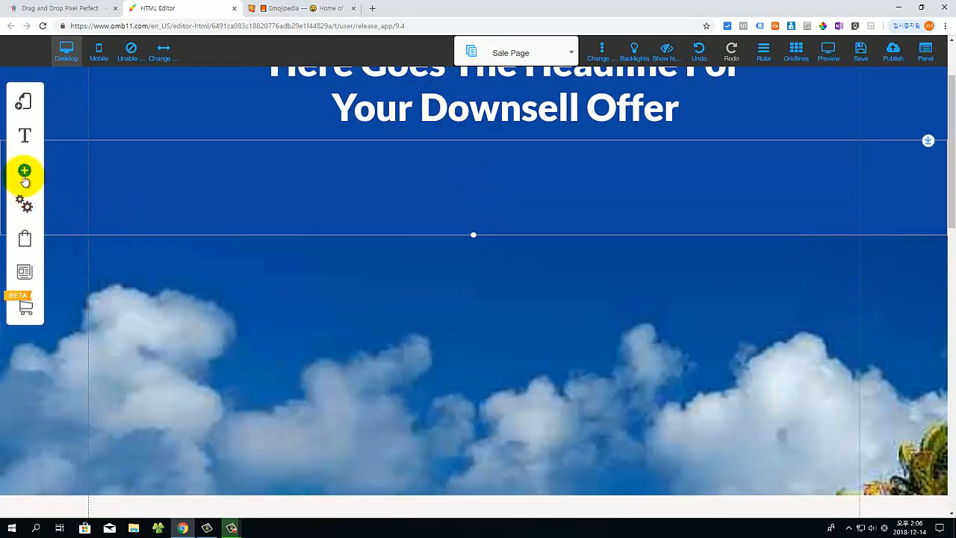
Step: Set the second banner's background colour to the light blue swatch
{"action": "left_click", "coordinate": [379, 182]}
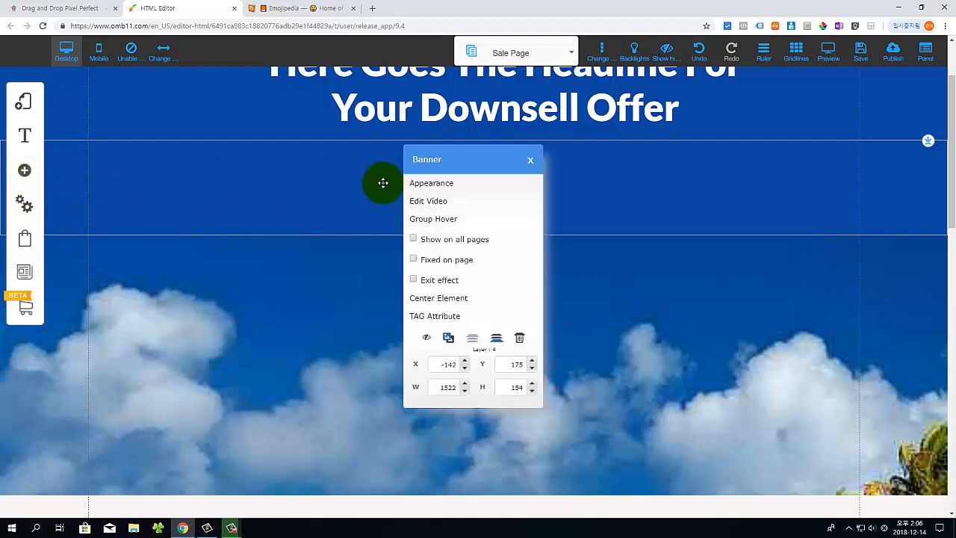
{"action": "left_click", "coordinate": [426, 187]}
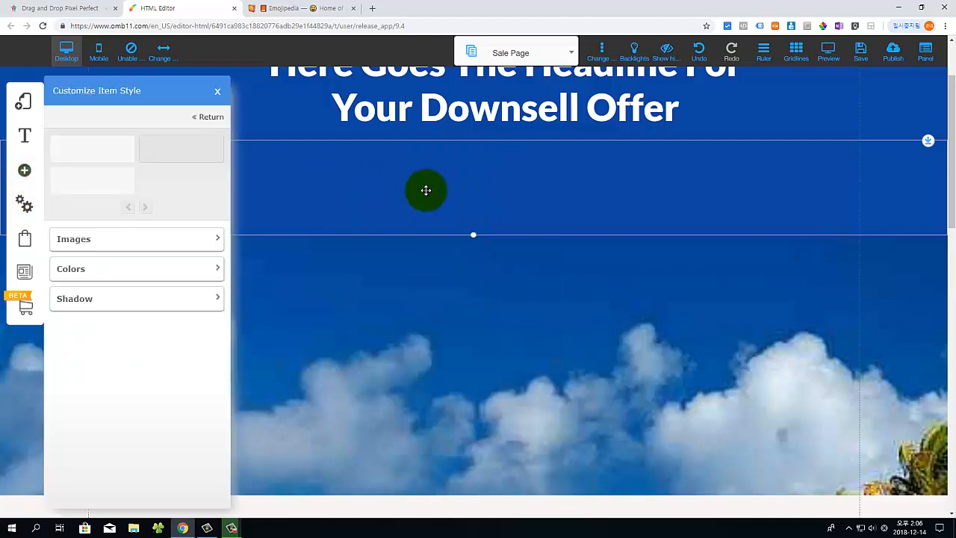
{"action": "left_click", "coordinate": [219, 273]}
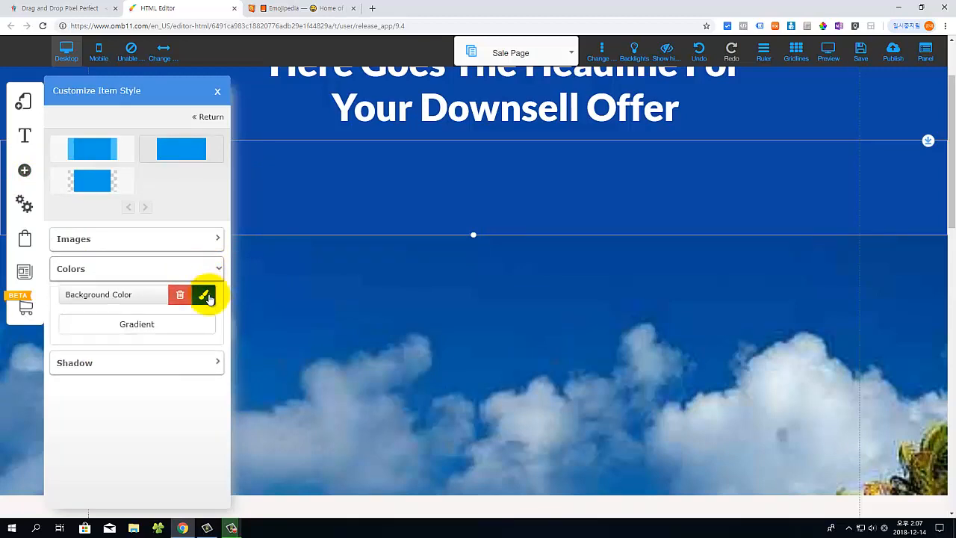
{"action": "left_click", "coordinate": [204, 296]}
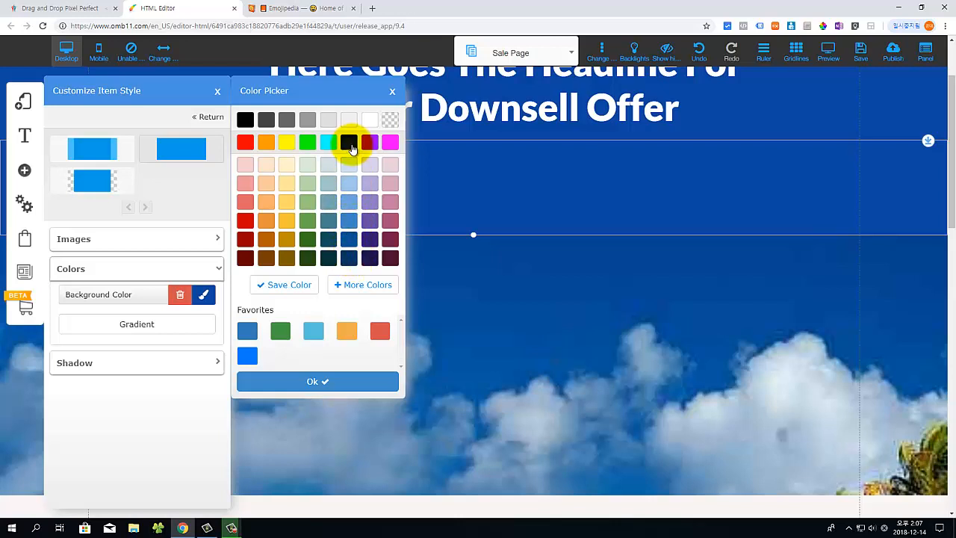
{"action": "left_click", "coordinate": [349, 204]}
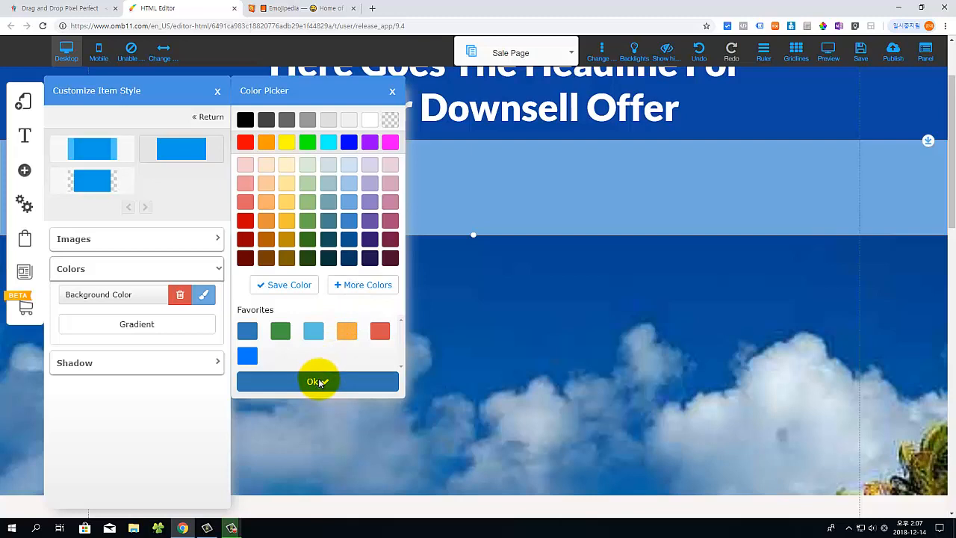
{"action": "left_click", "coordinate": [317, 381]}
{"action": "left_click", "coordinate": [262, 332]}
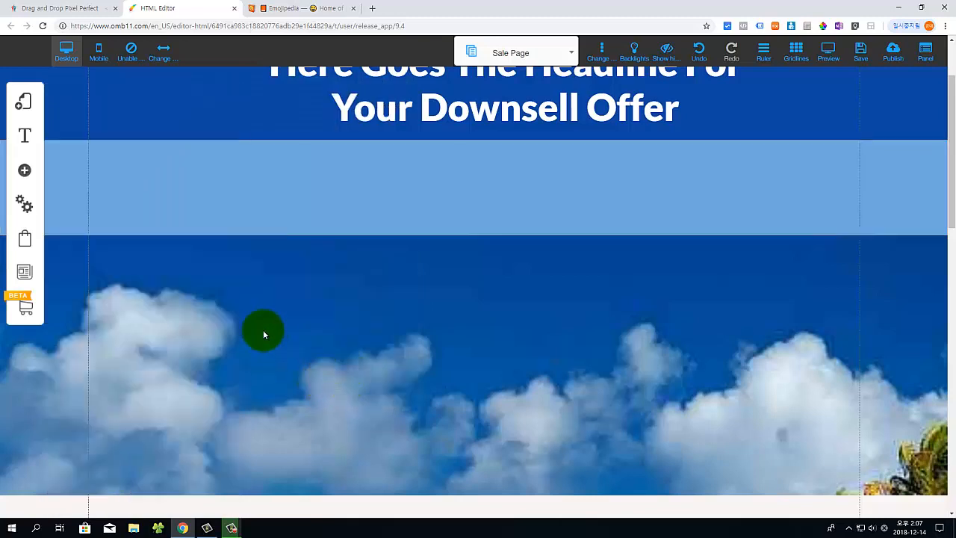
{"action": "scroll", "coordinate": [391, 359], "scroll_direction": "down", "scroll_amount": 3}
{"action": "scroll", "coordinate": [526, 352], "scroll_direction": "down", "scroll_amount": 3}
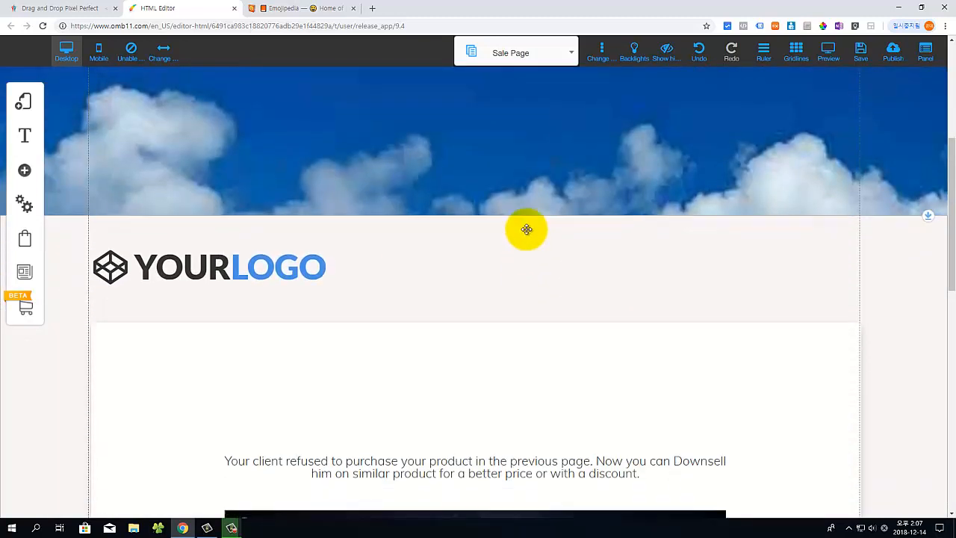
Step: Move the Downsell paragraph into the light-blue band and make its text white
{"action": "scroll", "coordinate": [595, 277], "scroll_direction": "up", "scroll_amount": 2}
{"action": "left_click_drag", "start_coordinate": [371, 493], "coordinate": [429, 154]}
{"action": "scroll", "coordinate": [461, 301], "scroll_direction": "up", "scroll_amount": 2}
{"action": "left_click_drag", "start_coordinate": [458, 313], "coordinate": [443, 288]}
{"action": "double_click", "coordinate": [308, 286]}
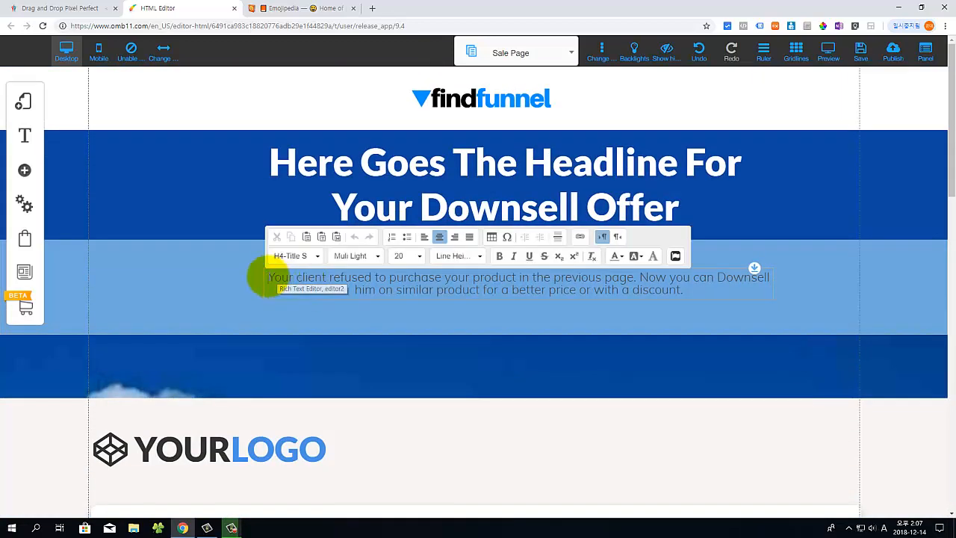
{"action": "left_click_drag", "start_coordinate": [268, 278], "coordinate": [697, 292]}
{"action": "left_click", "coordinate": [619, 255]}
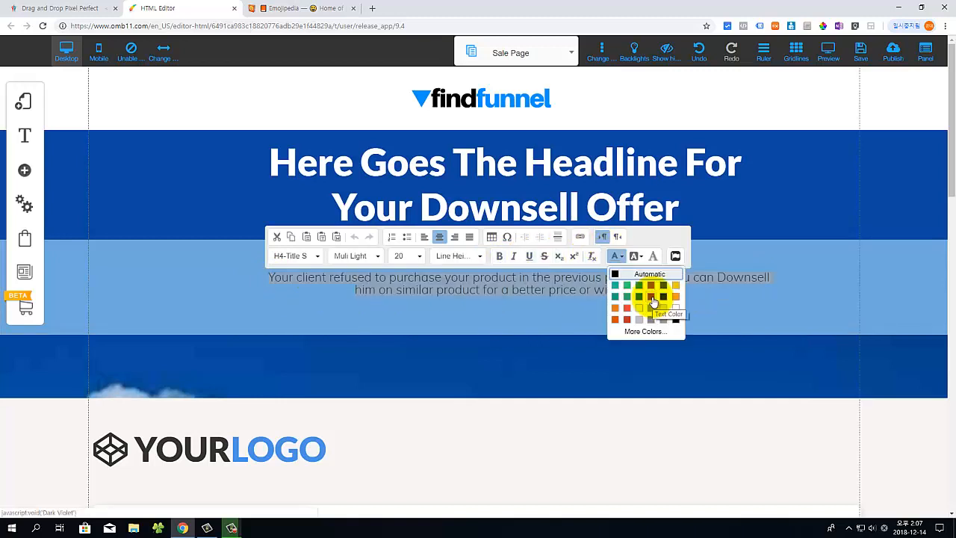
{"action": "left_click", "coordinate": [675, 307]}
{"action": "left_click", "coordinate": [488, 310]}
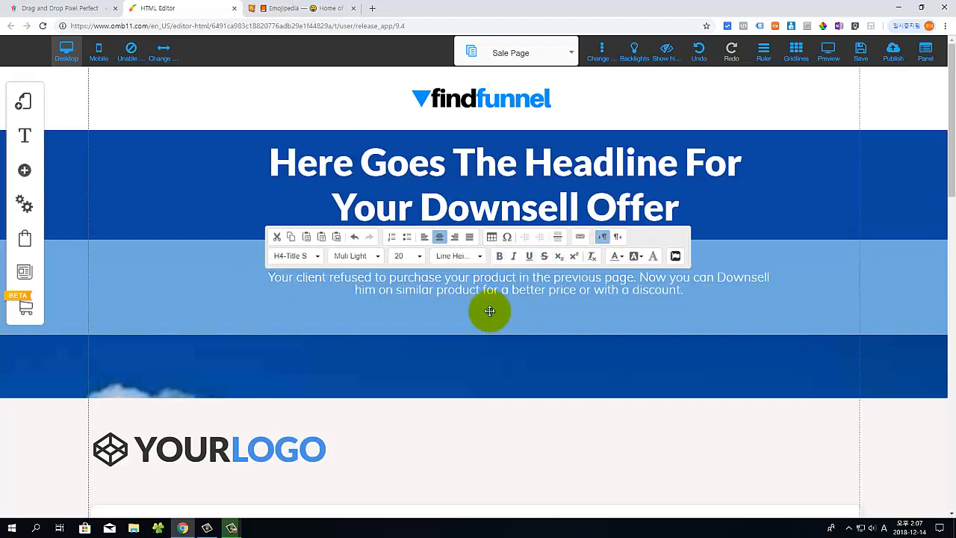
Step: Stretch the light-blue band taller and bring the video up beneath the paragraph
{"action": "scroll", "coordinate": [492, 375], "scroll_direction": "down", "scroll_amount": 1}
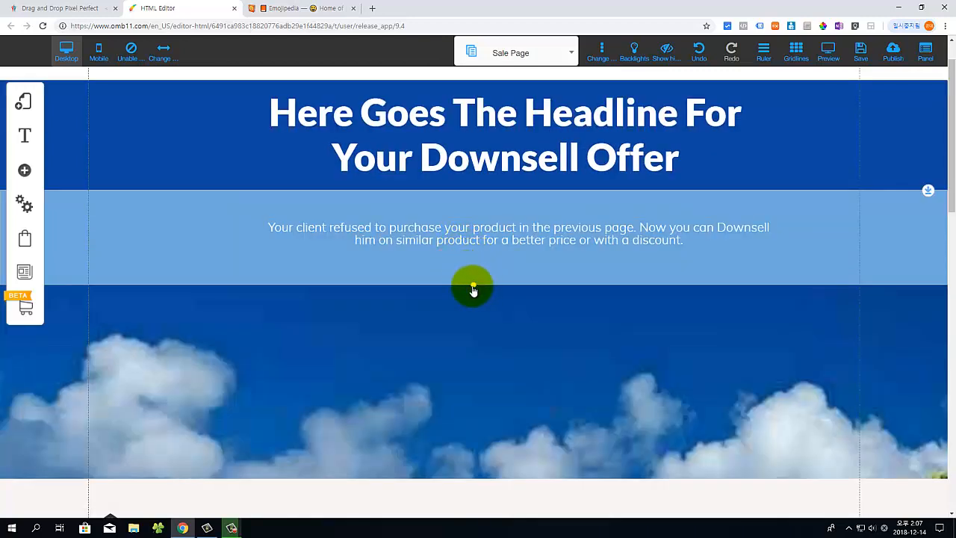
{"action": "left_click_drag", "start_coordinate": [470, 299], "coordinate": [480, 470]}
{"action": "scroll", "coordinate": [482, 464], "scroll_direction": "down", "scroll_amount": 4}
{"action": "scroll", "coordinate": [481, 464], "scroll_direction": "down", "scroll_amount": 2}
{"action": "left_click_drag", "start_coordinate": [463, 511], "coordinate": [480, 112]}
Step: Resize the Saint Barthelemy video in the band and lengthen the light-blue section to fit
{"action": "scroll", "coordinate": [453, 437], "scroll_direction": "up", "scroll_amount": 5}
{"action": "left_click_drag", "start_coordinate": [454, 437], "coordinate": [463, 323]}
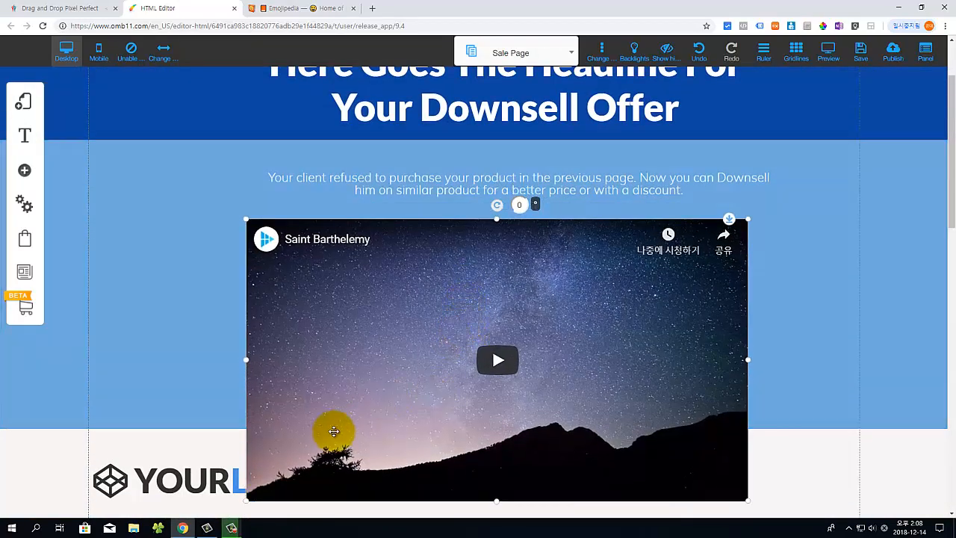
{"action": "left_click", "coordinate": [243, 506]}
{"action": "left_click", "coordinate": [246, 501]}
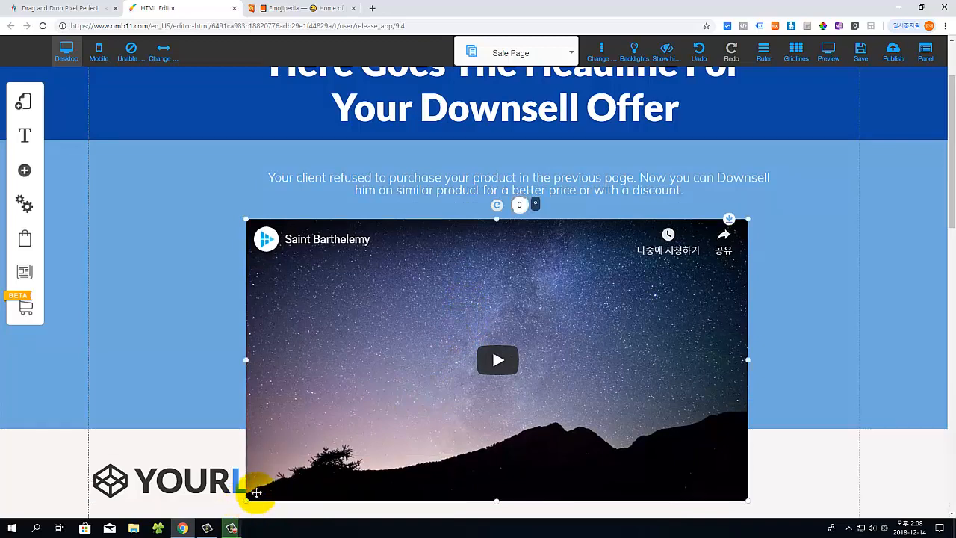
{"action": "left_click_drag", "start_coordinate": [256, 493], "coordinate": [312, 410]}
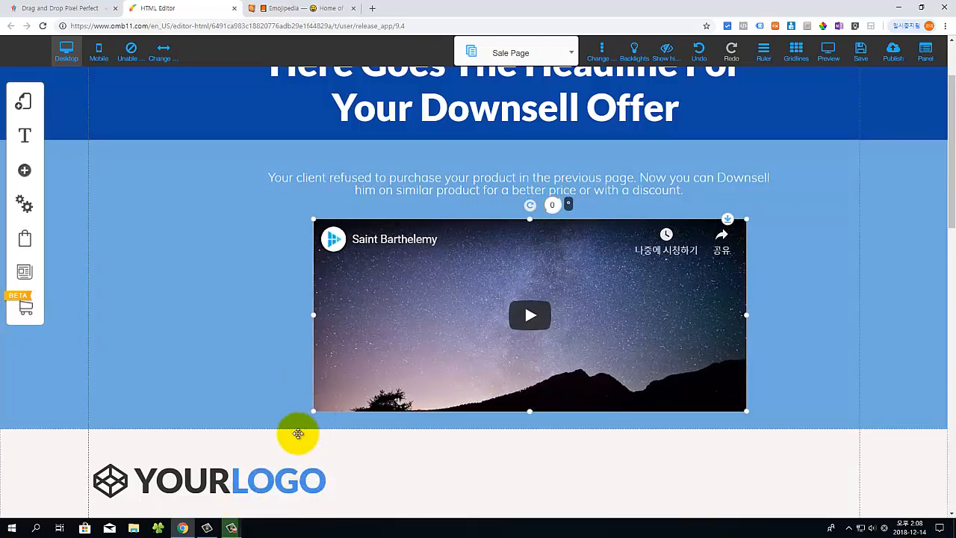
{"action": "left_click", "coordinate": [220, 401]}
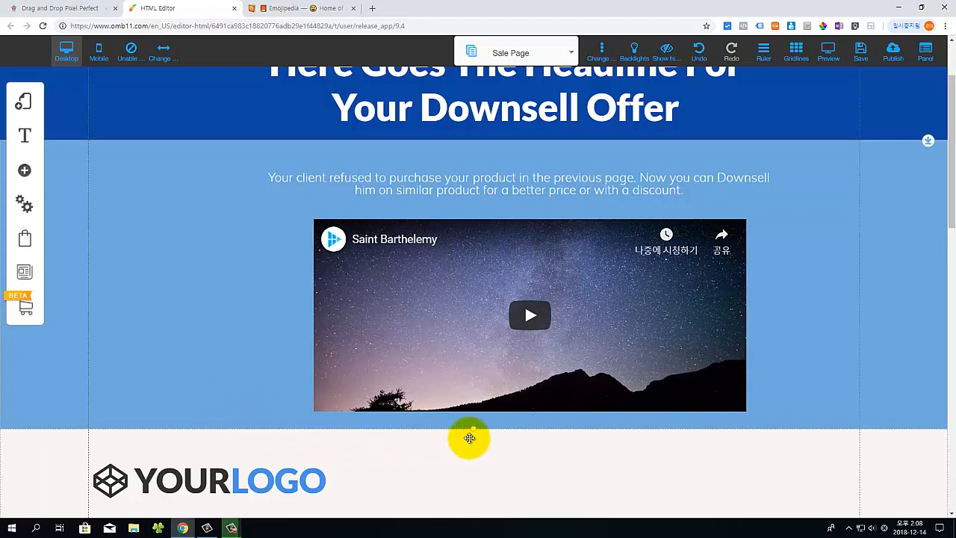
{"action": "left_click_drag", "start_coordinate": [476, 433], "coordinate": [485, 517]}
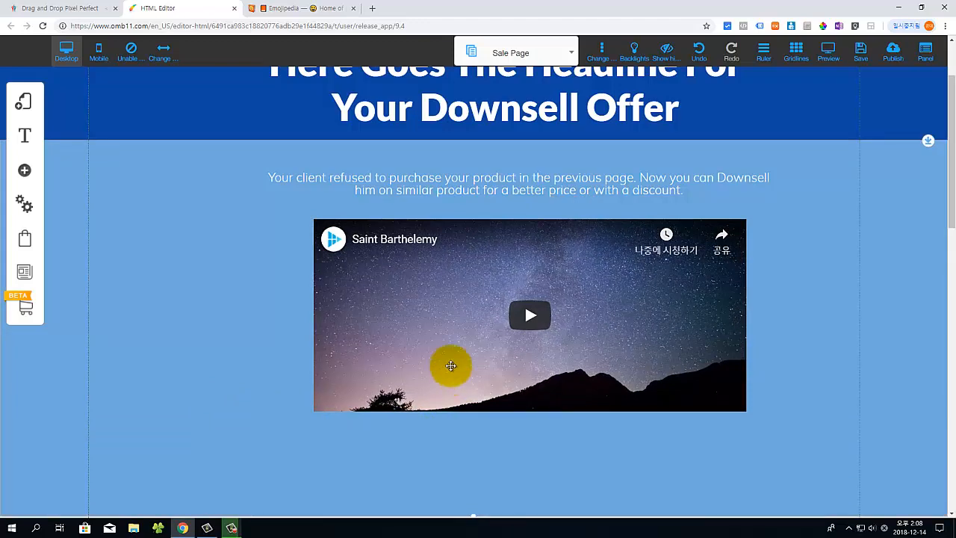
{"action": "left_click_drag", "start_coordinate": [451, 365], "coordinate": [432, 415]}
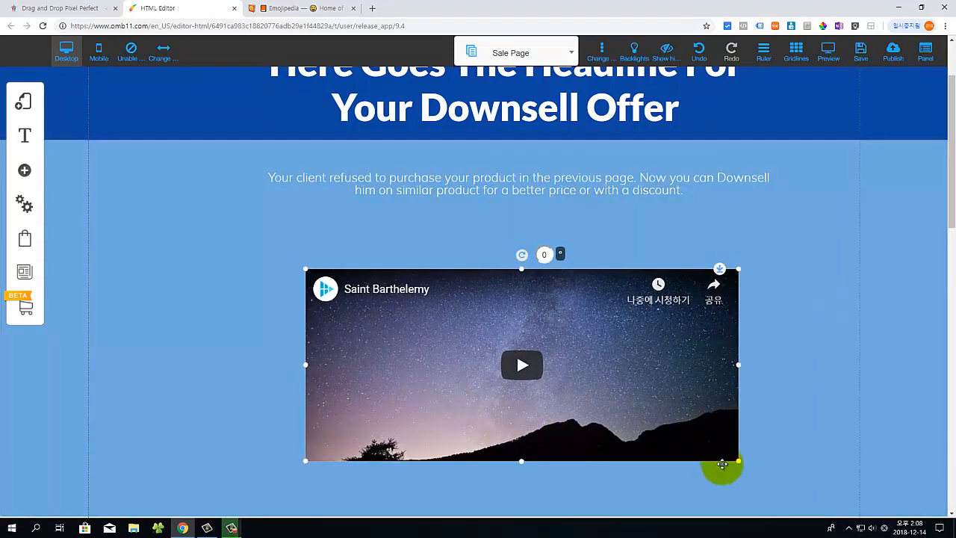
{"action": "left_click_drag", "start_coordinate": [753, 480], "coordinate": [781, 498]}
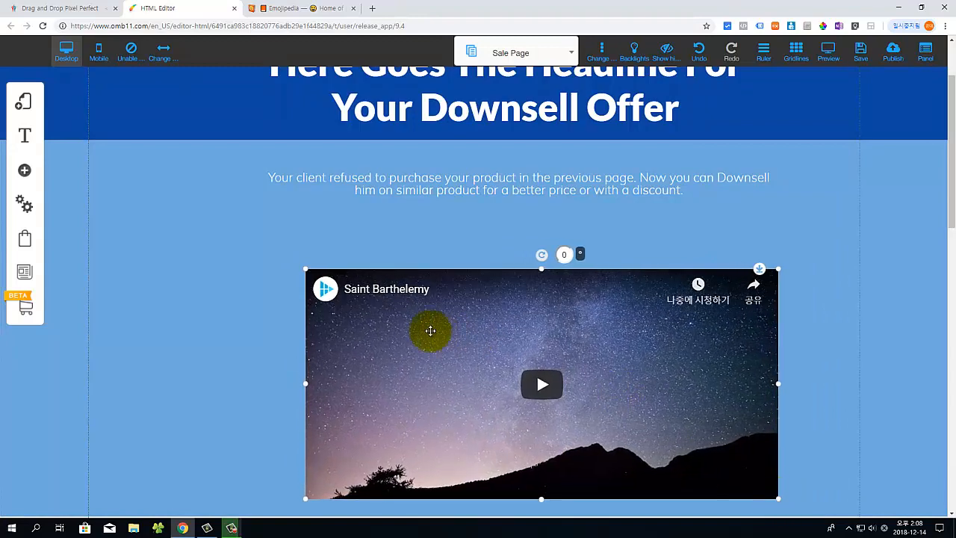
Step: Center the video, paragraph and headline horizontally with Center Element
{"action": "right_click", "coordinate": [409, 363]}
{"action": "left_click", "coordinate": [439, 316]}
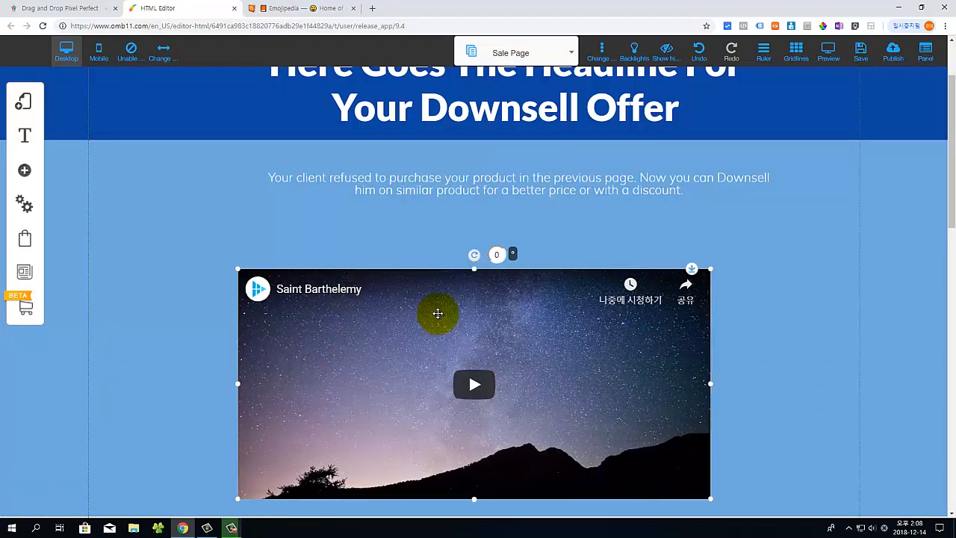
{"action": "left_click", "coordinate": [452, 182]}
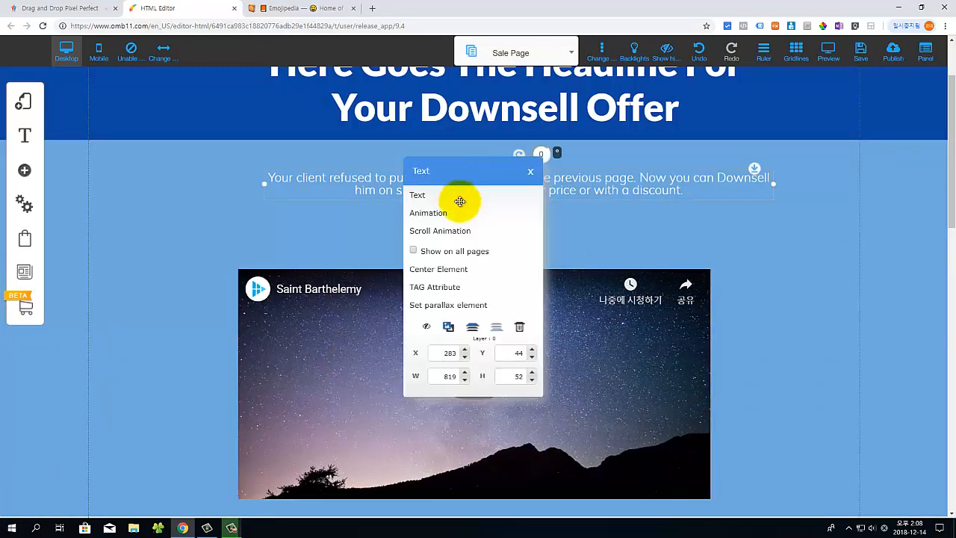
{"action": "left_click", "coordinate": [440, 267]}
{"action": "scroll", "coordinate": [517, 269], "scroll_direction": "up", "scroll_amount": 3}
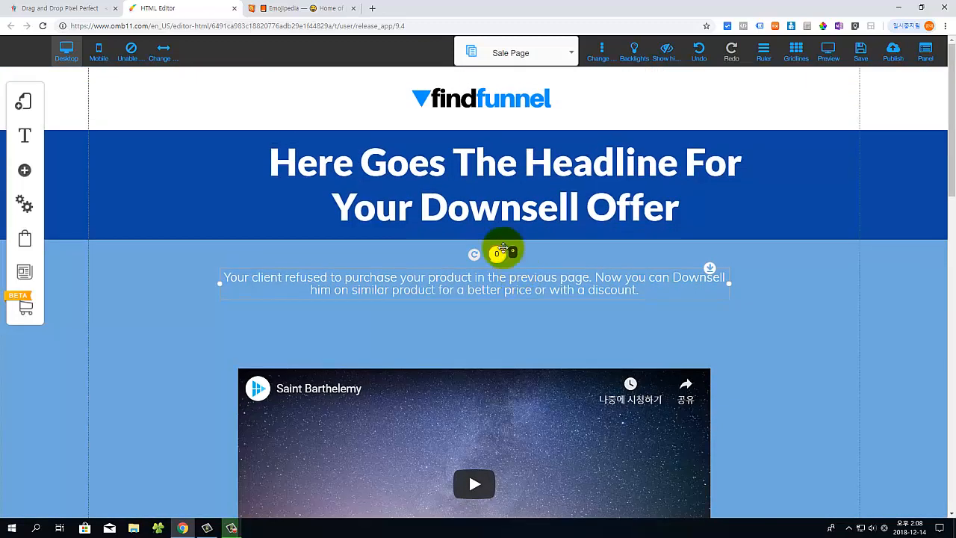
{"action": "left_click", "coordinate": [416, 187]}
{"action": "left_click", "coordinate": [438, 270]}
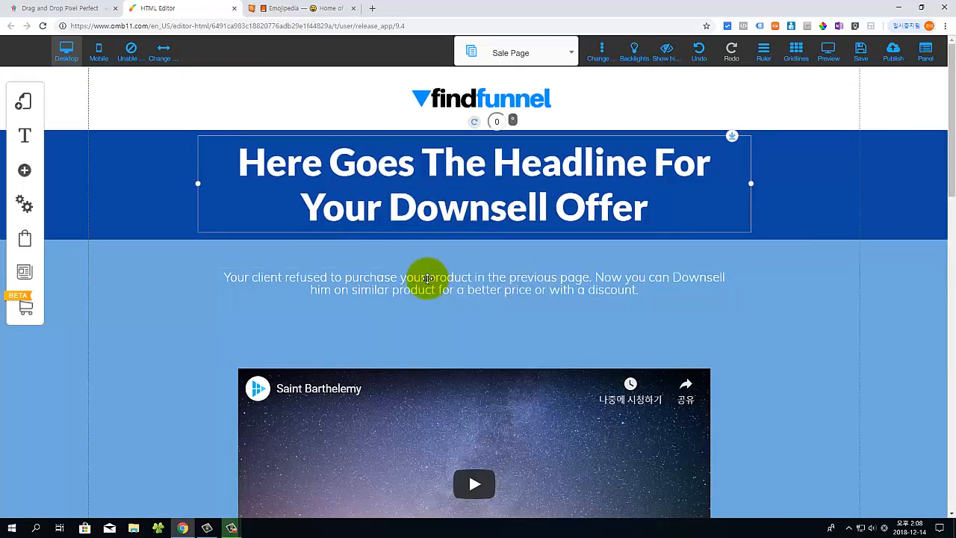
{"action": "scroll", "coordinate": [396, 325], "scroll_direction": "down", "scroll_amount": 2}
{"action": "scroll", "coordinate": [395, 324], "scroll_direction": "up", "scroll_amount": 2}
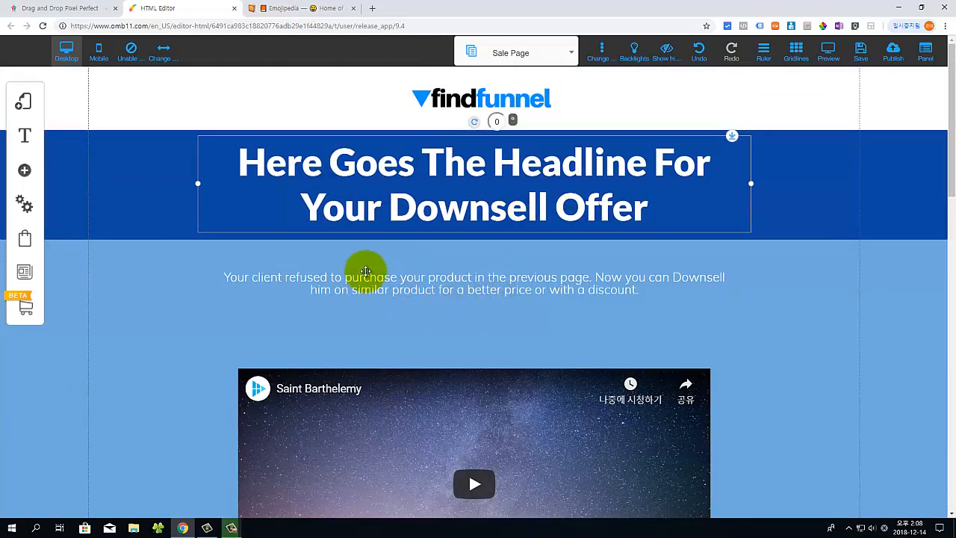
{"action": "left_click_drag", "start_coordinate": [431, 389], "coordinate": [434, 373]}
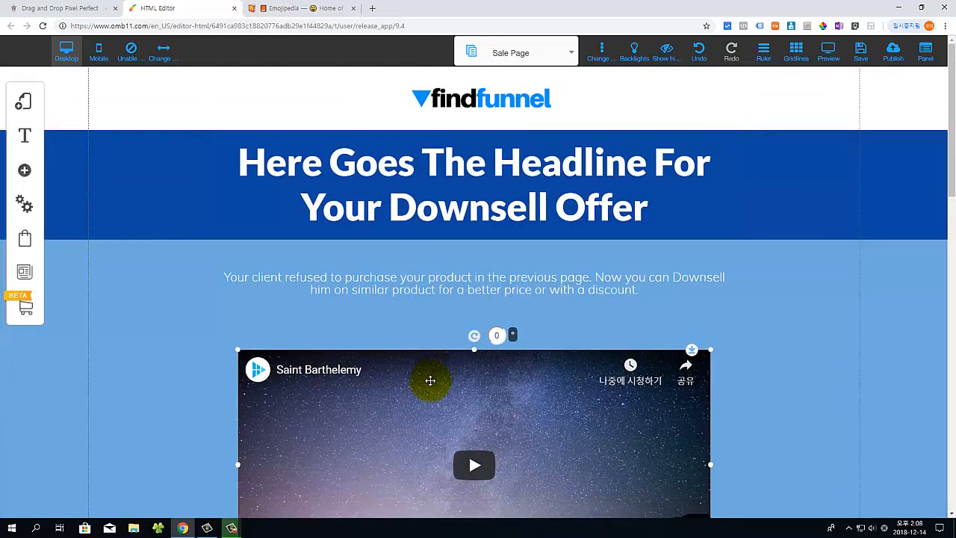
{"action": "right_click", "coordinate": [428, 380]}
{"action": "left_click", "coordinate": [441, 319]}
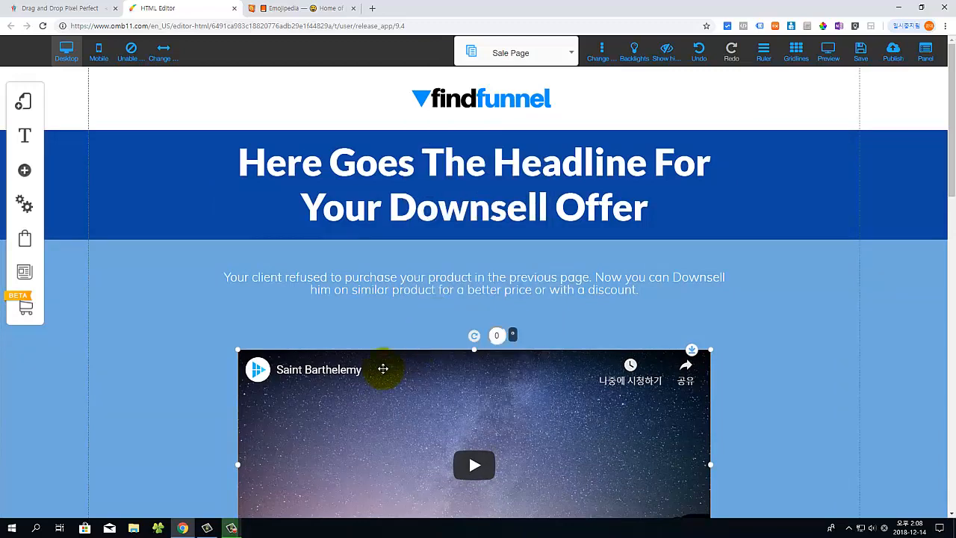
Step: Delete the white content box below the video
{"action": "scroll", "coordinate": [403, 314], "scroll_direction": "down", "scroll_amount": 3}
{"action": "scroll", "coordinate": [384, 351], "scroll_direction": "down", "scroll_amount": 1}
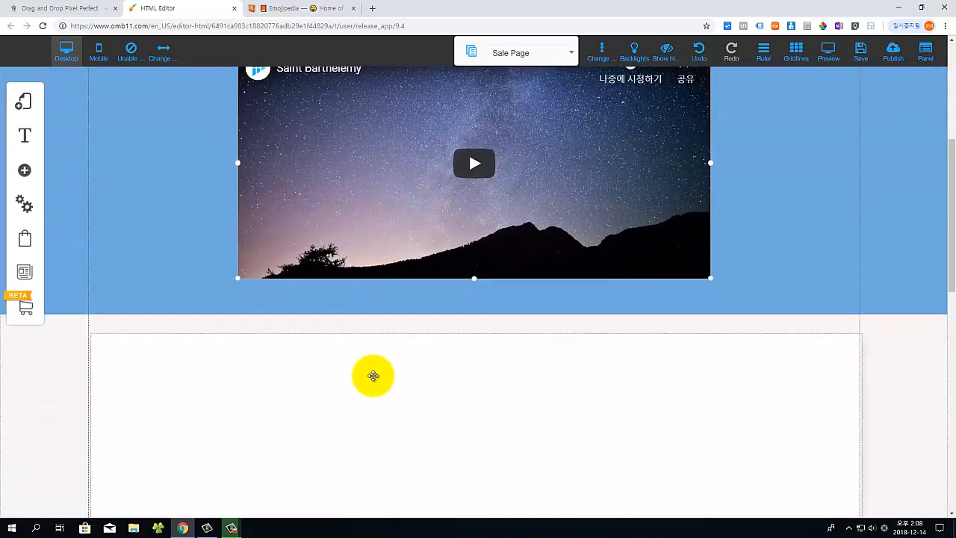
{"action": "scroll", "coordinate": [374, 376], "scroll_direction": "down", "scroll_amount": 8}
{"action": "scroll", "coordinate": [373, 375], "scroll_direction": "up", "scroll_amount": 3}
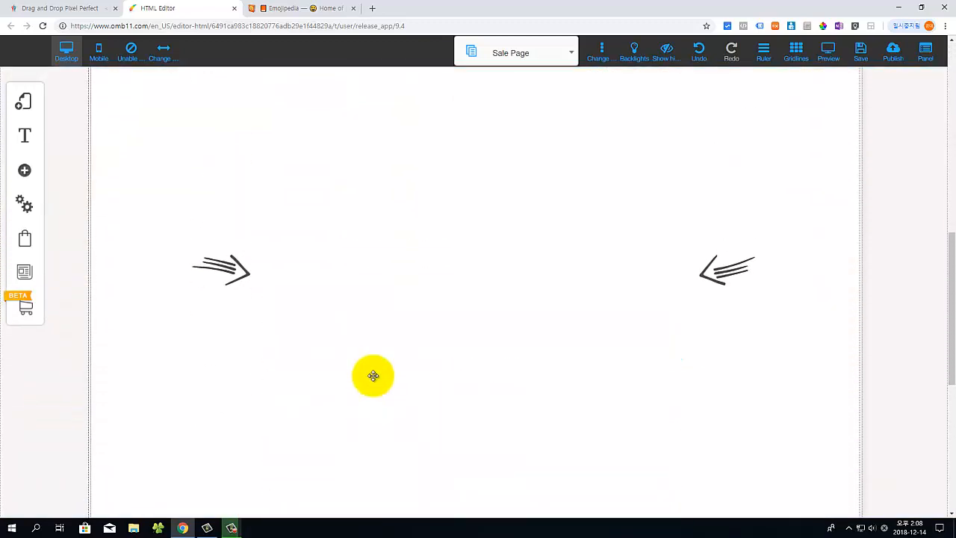
{"action": "scroll", "coordinate": [373, 376], "scroll_direction": "up", "scroll_amount": 3}
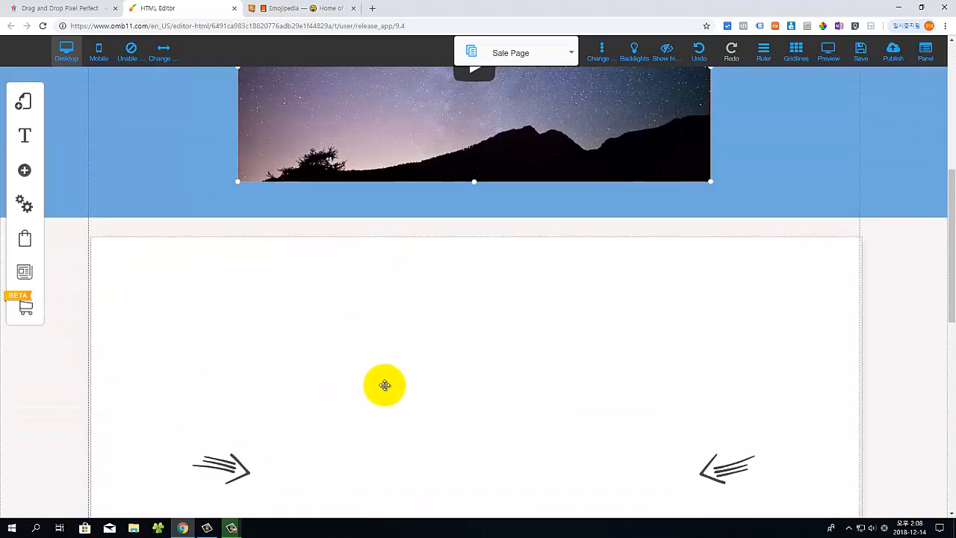
{"action": "left_click", "coordinate": [187, 297]}
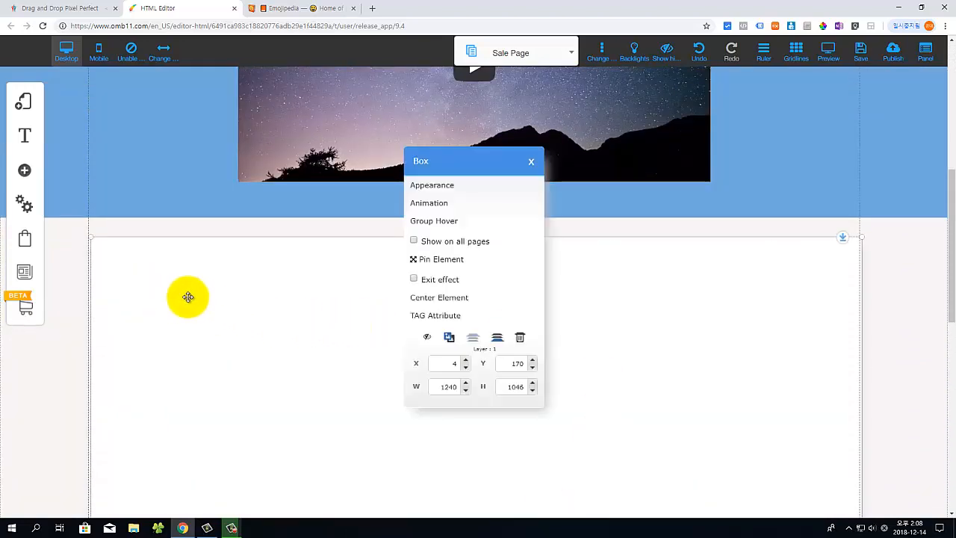
{"action": "left_click", "coordinate": [519, 337]}
Step: Delete the banner beneath the video so the beach image shows below the band
{"action": "left_click", "coordinate": [439, 359]}
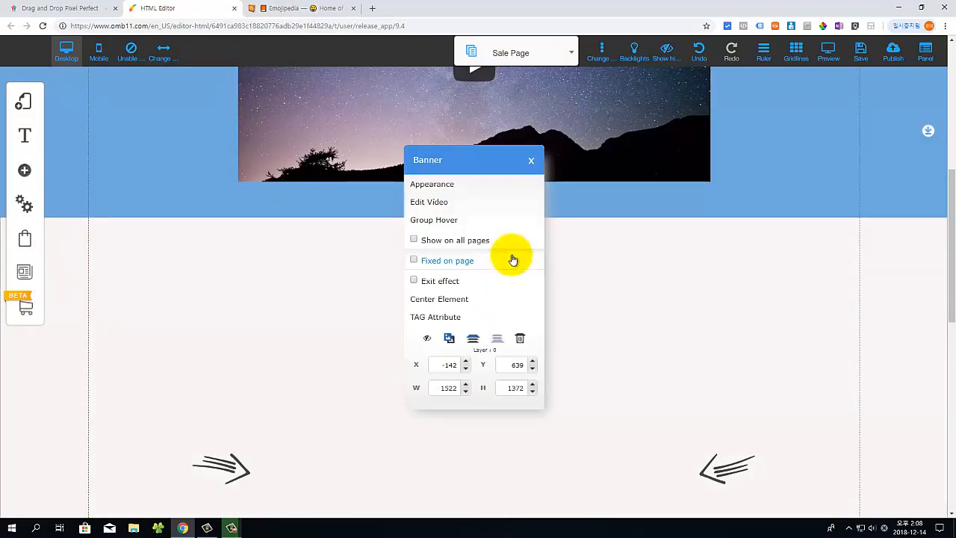
{"action": "left_click", "coordinate": [522, 342]}
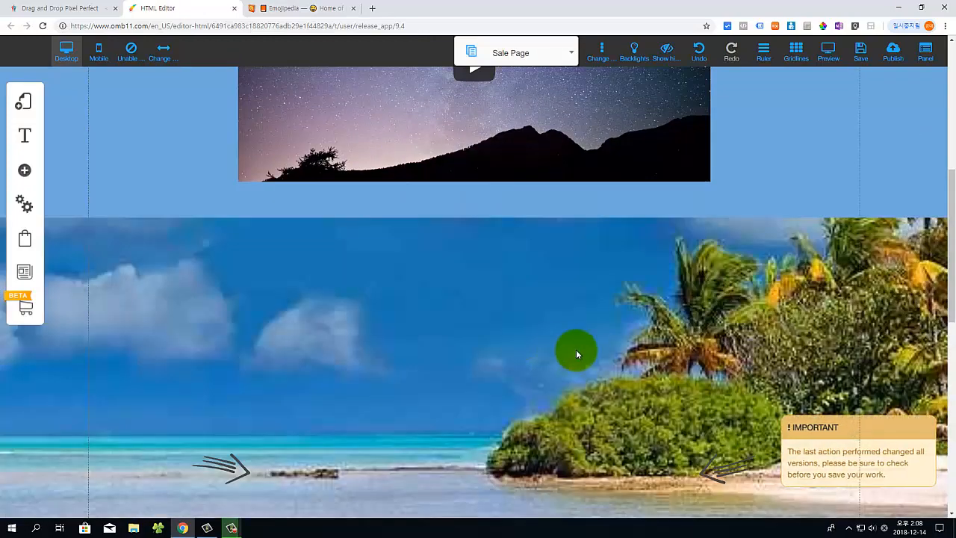
{"action": "scroll", "coordinate": [463, 340], "scroll_direction": "down", "scroll_amount": 5}
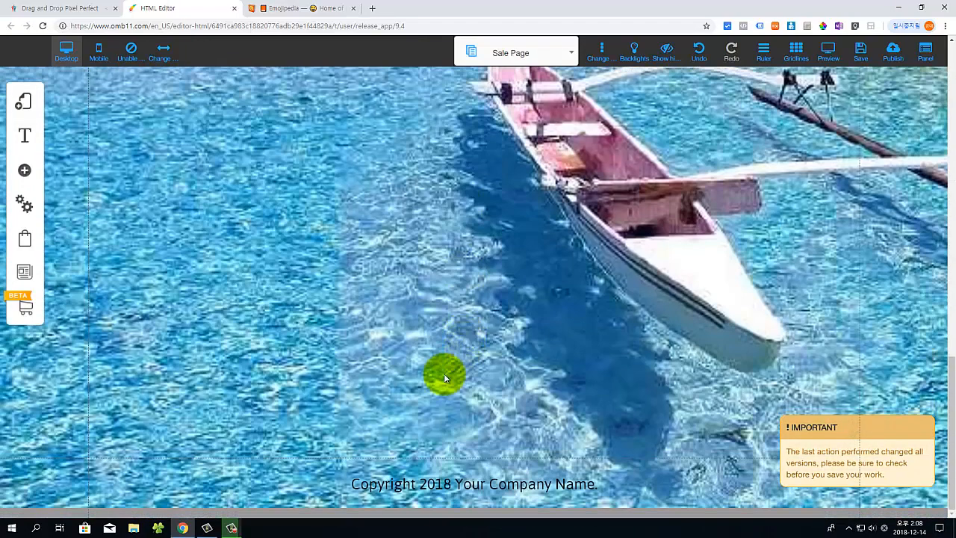
{"action": "scroll", "coordinate": [413, 457], "scroll_direction": "up", "scroll_amount": 10}
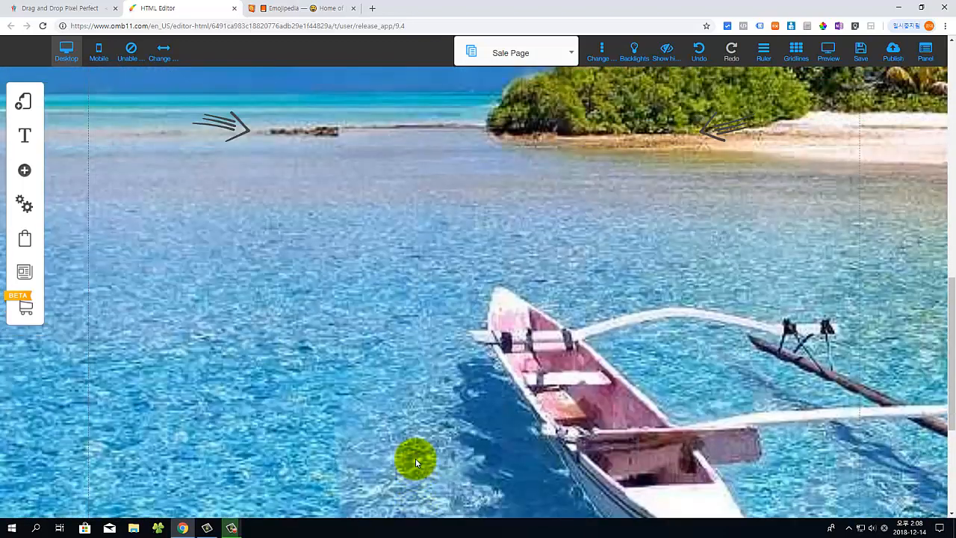
{"action": "scroll", "coordinate": [415, 457], "scroll_direction": "up", "scroll_amount": 3}
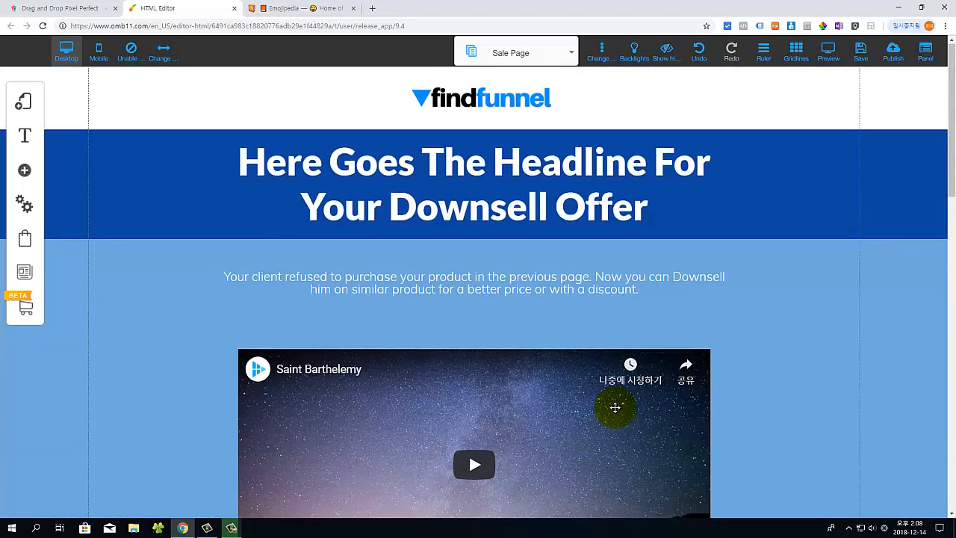
{"action": "scroll", "coordinate": [615, 406], "scroll_direction": "down", "scroll_amount": 5}
{"action": "scroll", "coordinate": [445, 350], "scroll_direction": "down", "scroll_amount": 2}
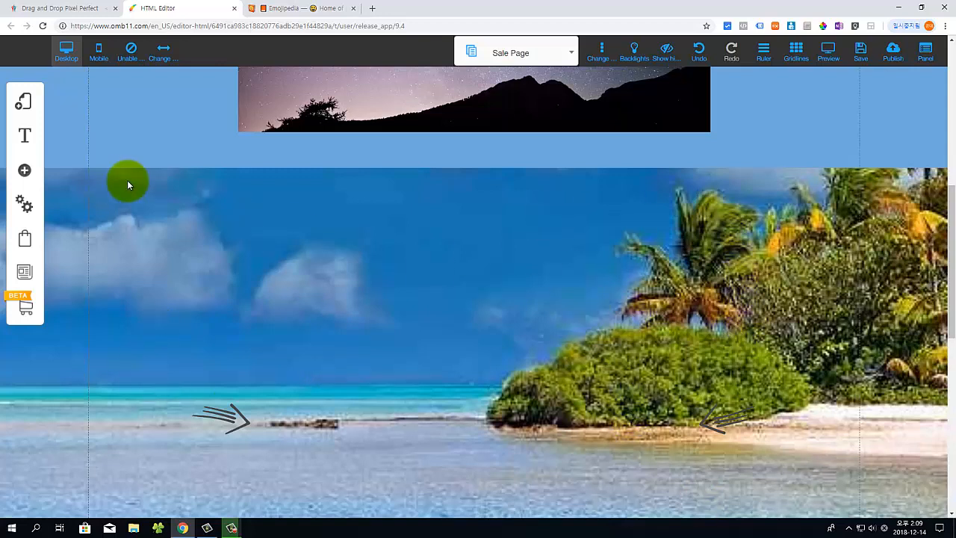
Step: Add the Classic 'Standard (Dark Blue)' banner directly below the video band
{"action": "left_click", "coordinate": [25, 172]}
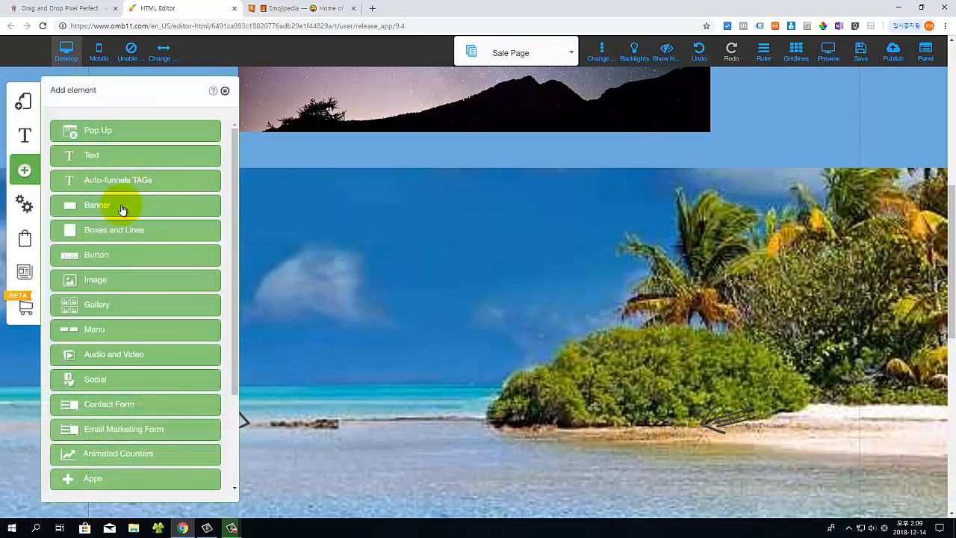
{"action": "left_click", "coordinate": [121, 206]}
{"action": "left_click", "coordinate": [137, 208]}
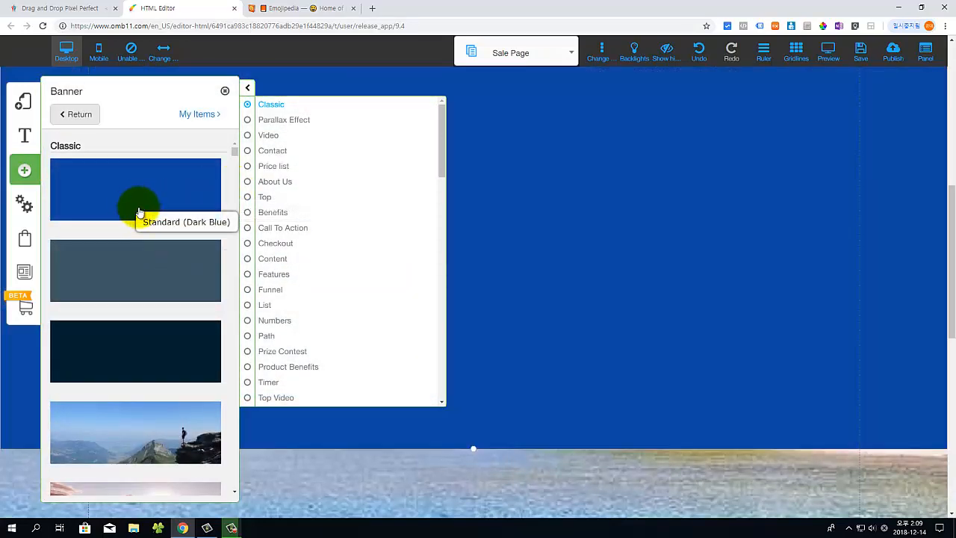
{"action": "left_click", "coordinate": [348, 474]}
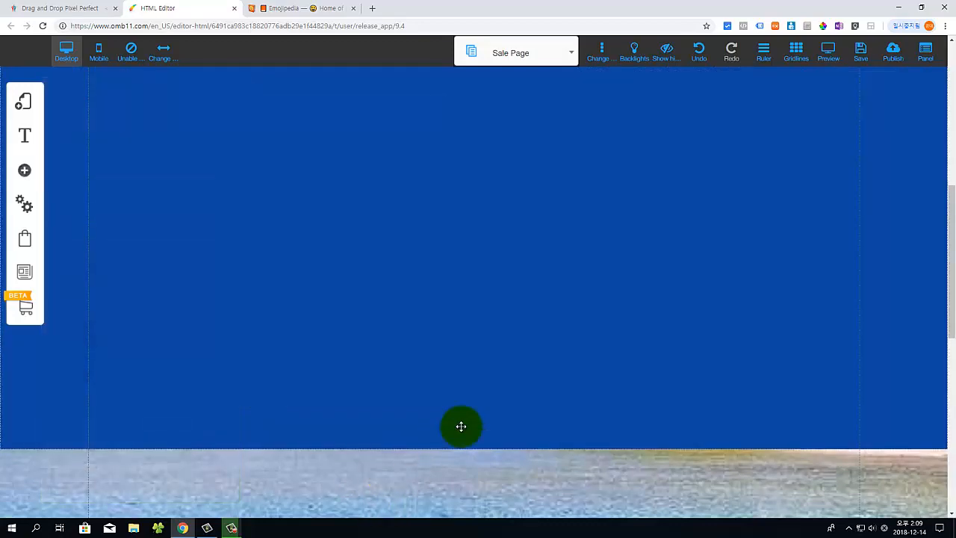
Step: Stretch the dark blue banner's bottom edge down over the beach image
{"action": "scroll", "coordinate": [461, 427], "scroll_direction": "up", "scroll_amount": 3}
{"action": "scroll", "coordinate": [463, 426], "scroll_direction": "down", "scroll_amount": 4}
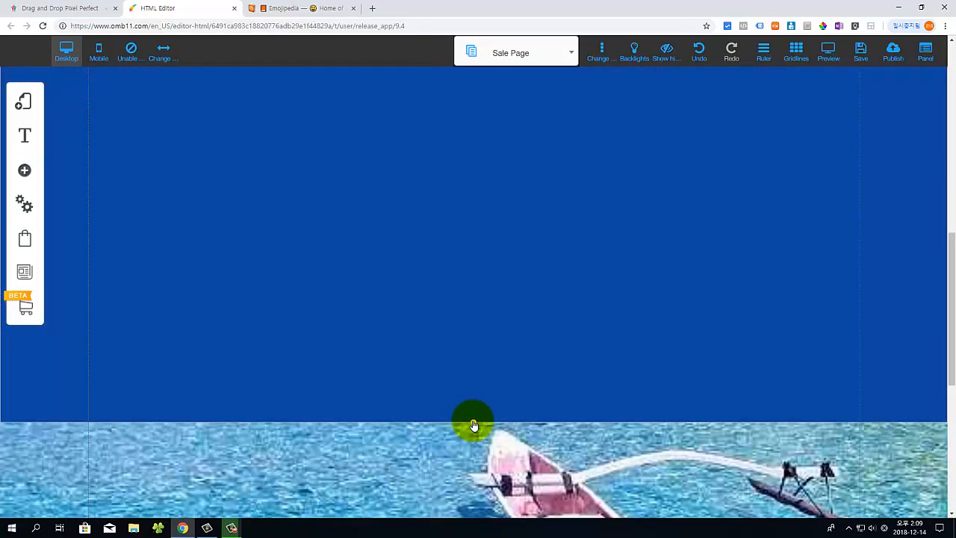
{"action": "left_click_drag", "start_coordinate": [477, 410], "coordinate": [473, 262]}
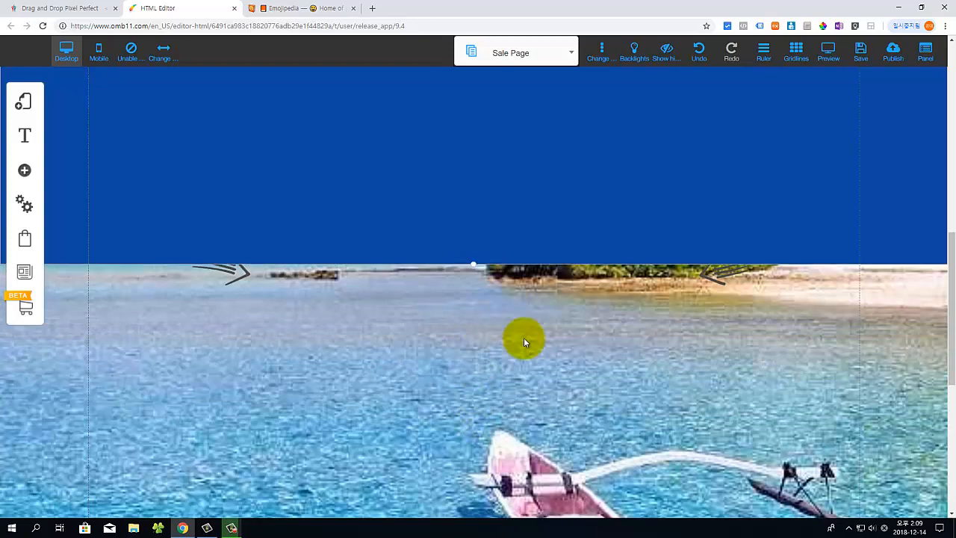
{"action": "scroll", "coordinate": [524, 337], "scroll_direction": "up", "scroll_amount": 3}
{"action": "left_click_drag", "start_coordinate": [473, 483], "coordinate": [478, 523]}
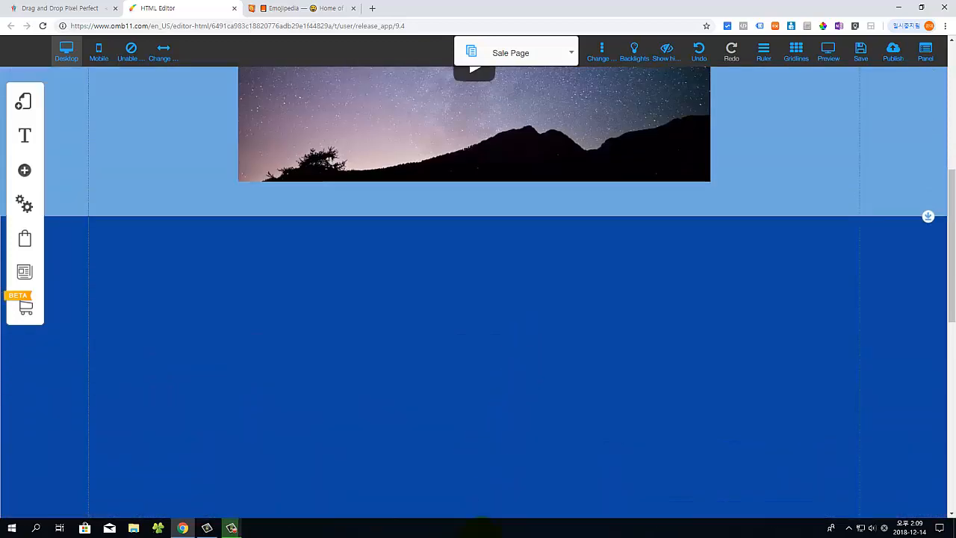
{"action": "scroll", "coordinate": [523, 382], "scroll_direction": "down", "scroll_amount": 2}
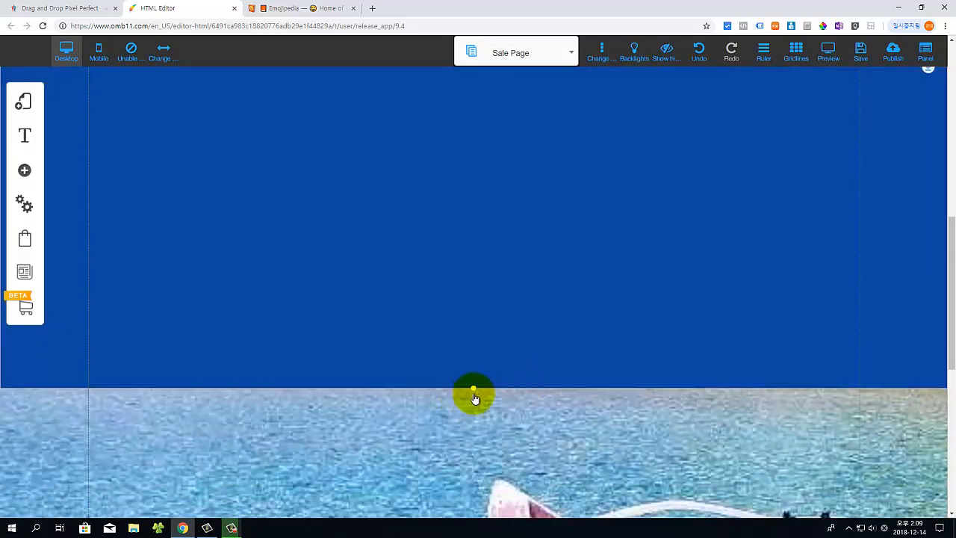
{"action": "left_click_drag", "start_coordinate": [474, 398], "coordinate": [476, 427]}
{"action": "scroll", "coordinate": [112, 345], "scroll_direction": "up", "scroll_amount": 3}
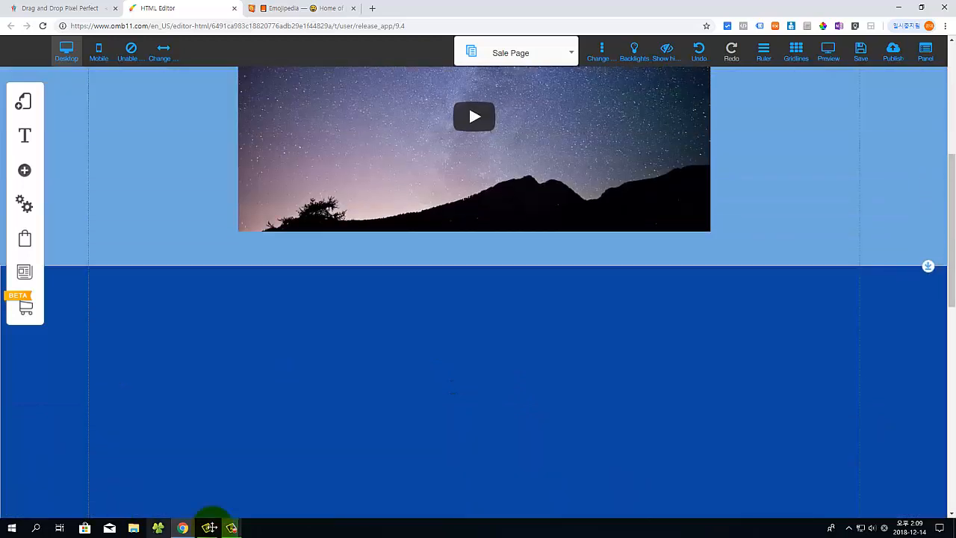
{"action": "left_click", "coordinate": [26, 180]}
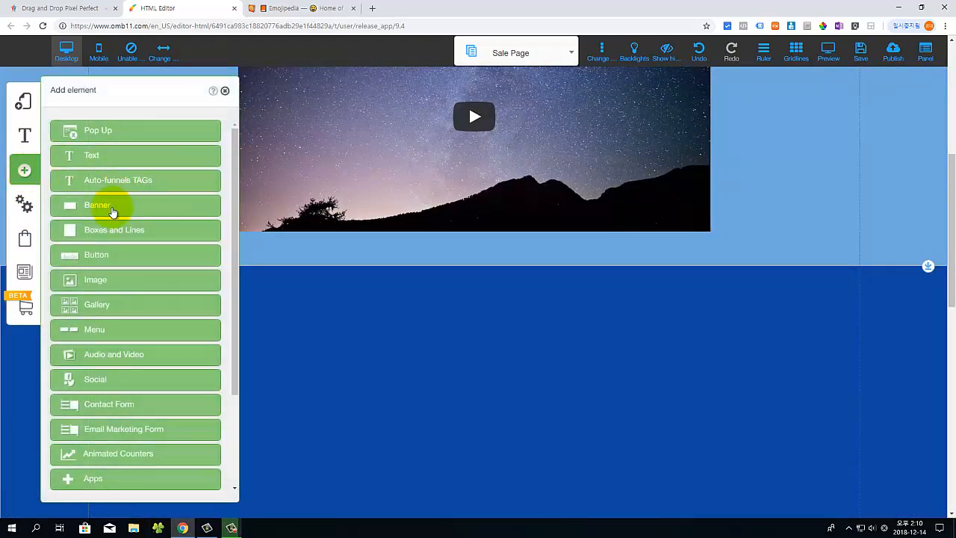
Step: Add a green rectangle box from Boxes and Lines and drag it into the blue banner
{"action": "left_click", "coordinate": [112, 233]}
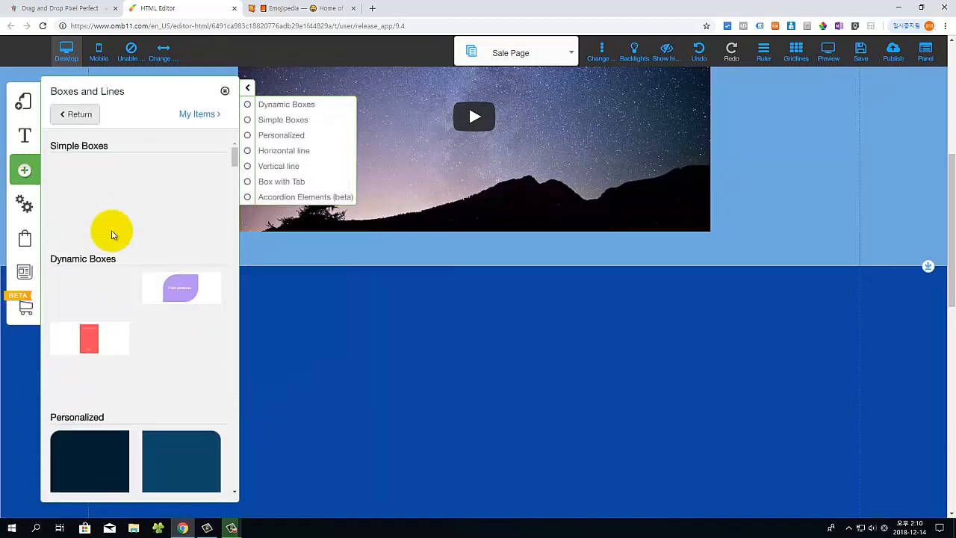
{"action": "left_click", "coordinate": [86, 231]}
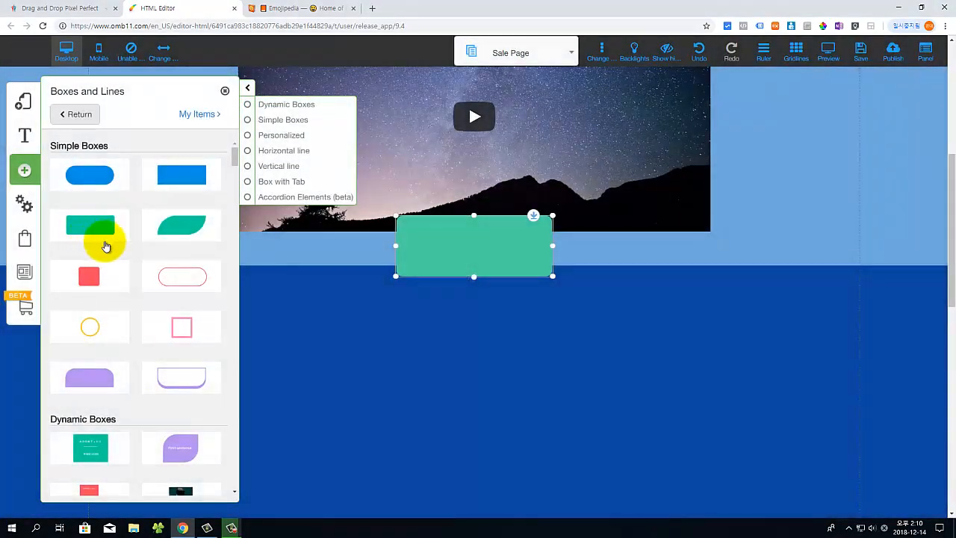
{"action": "left_click", "coordinate": [322, 305]}
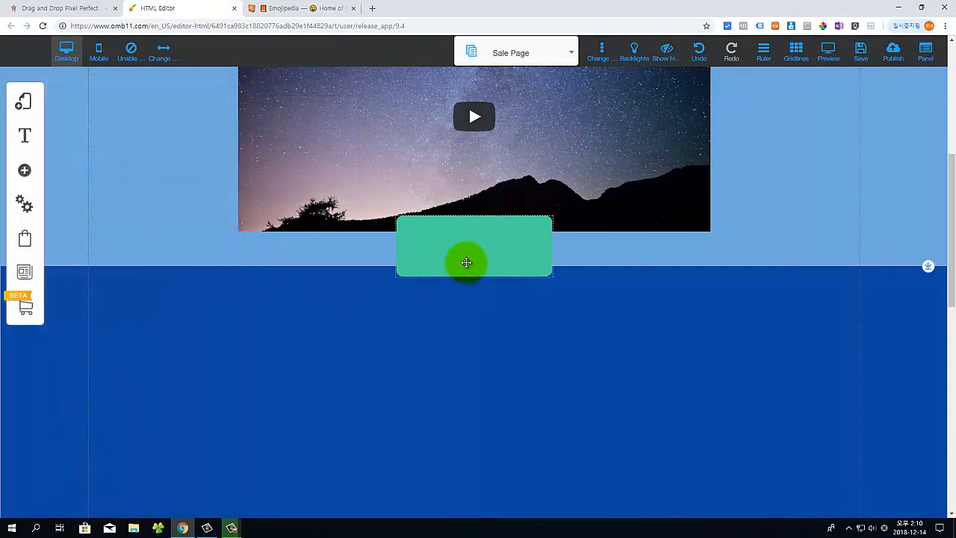
{"action": "left_click_drag", "start_coordinate": [465, 260], "coordinate": [179, 412]}
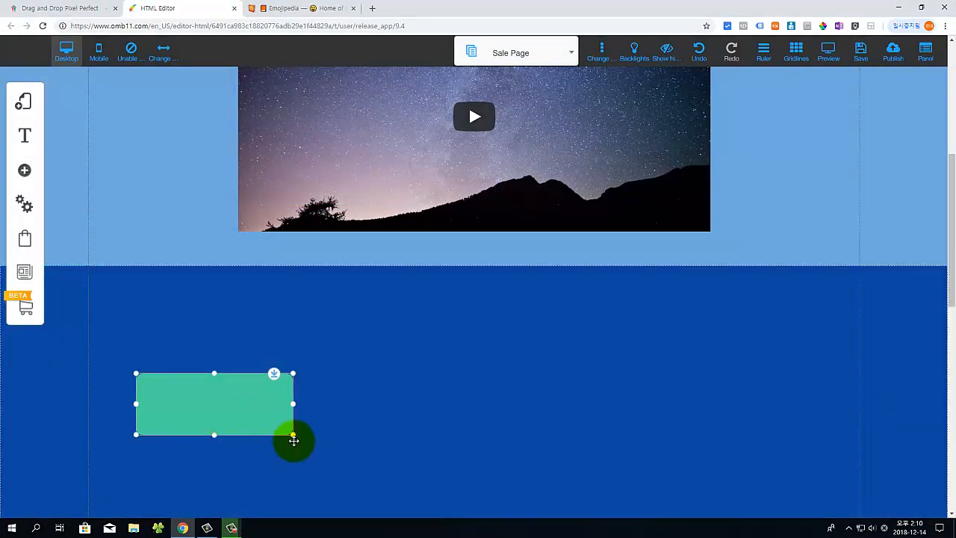
{"action": "left_click_drag", "start_coordinate": [294, 440], "coordinate": [325, 478]}
Step: Enlarge the green box to about 553 by 408 and shorten the blue section
{"action": "scroll", "coordinate": [486, 404], "scroll_direction": "down", "scroll_amount": 2}
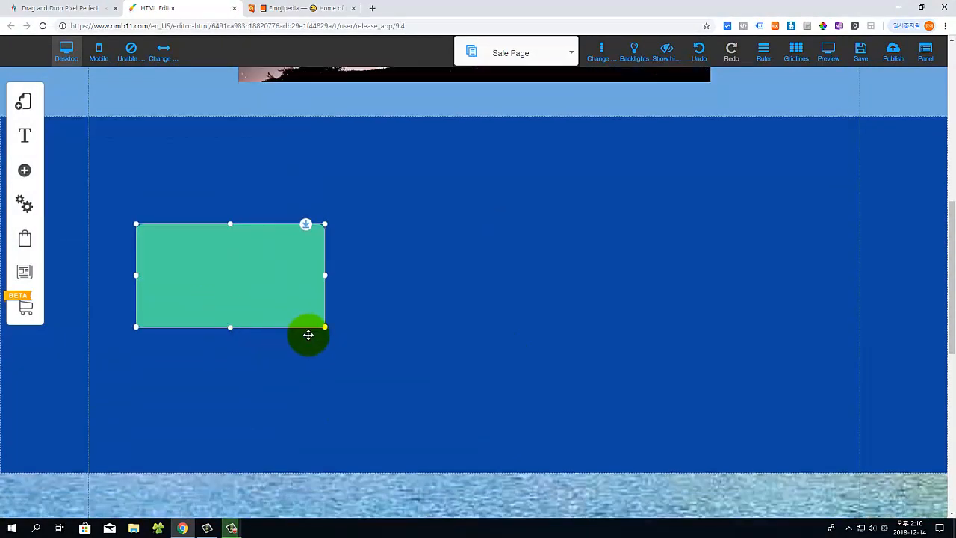
{"action": "left_click_drag", "start_coordinate": [325, 326], "coordinate": [450, 426]}
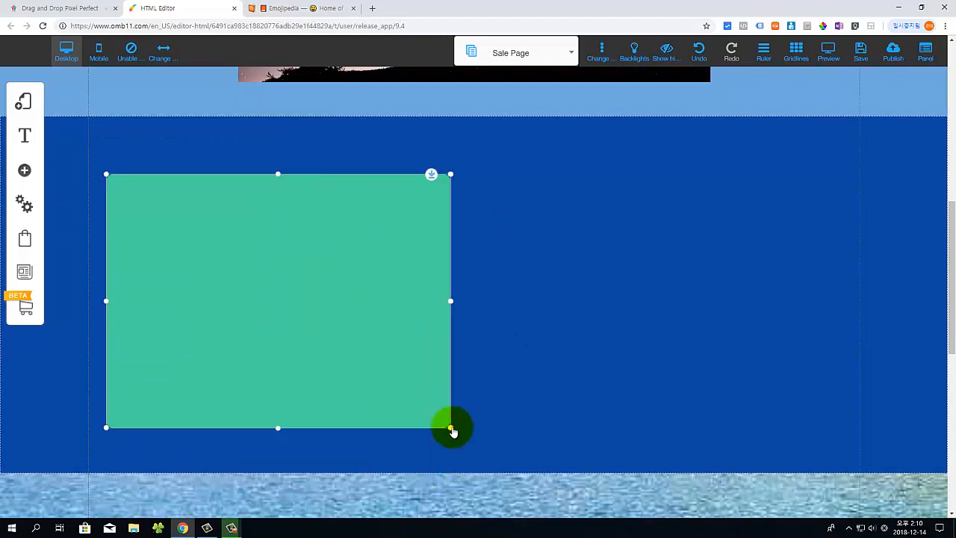
{"action": "left_click_drag", "start_coordinate": [327, 296], "coordinate": [317, 293]}
{"action": "left_click", "coordinate": [509, 461]}
{"action": "left_click_drag", "start_coordinate": [473, 472], "coordinate": [473, 444]}
{"action": "left_click", "coordinate": [254, 311]}
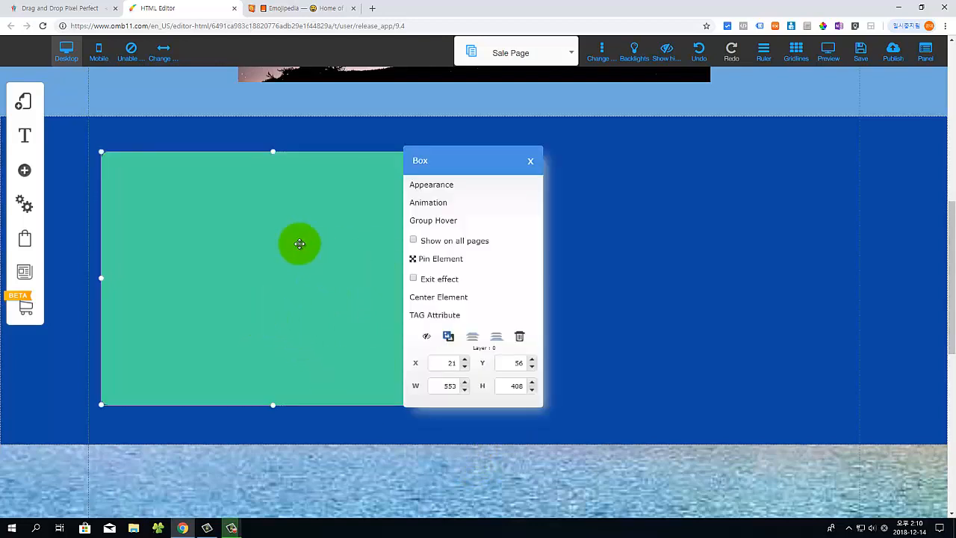
Step: Change the box's background colour to a translucent light blue
{"action": "left_click", "coordinate": [439, 187]}
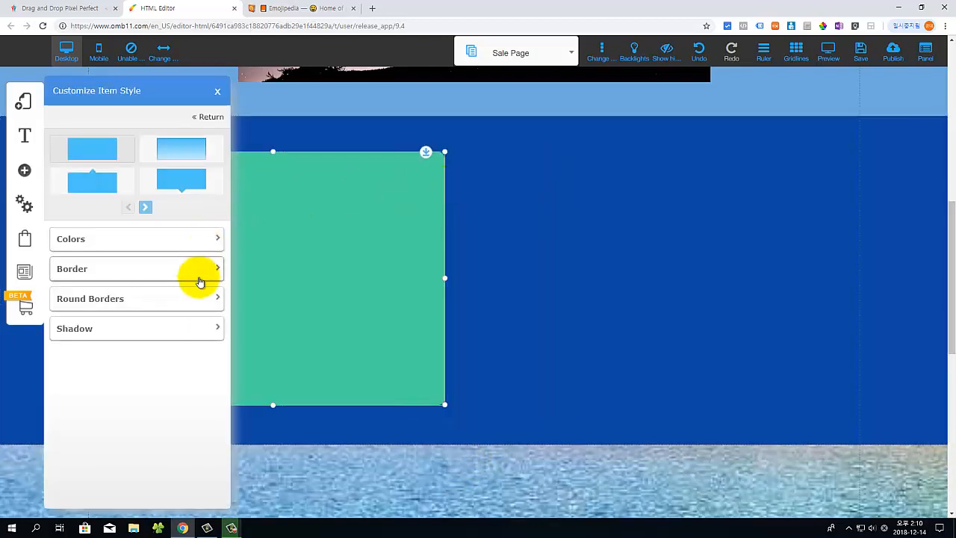
{"action": "left_click", "coordinate": [216, 240]}
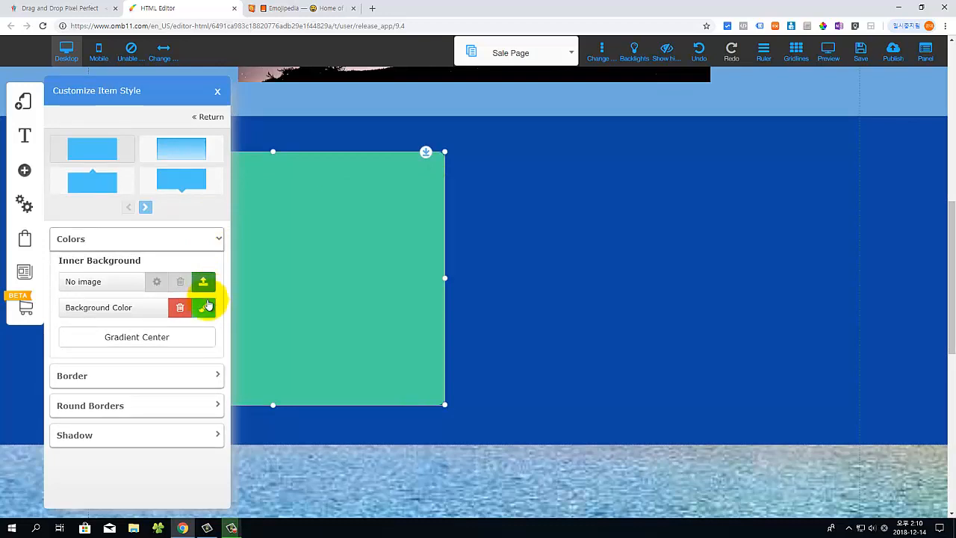
{"action": "left_click", "coordinate": [204, 310]}
{"action": "left_click", "coordinate": [349, 239]}
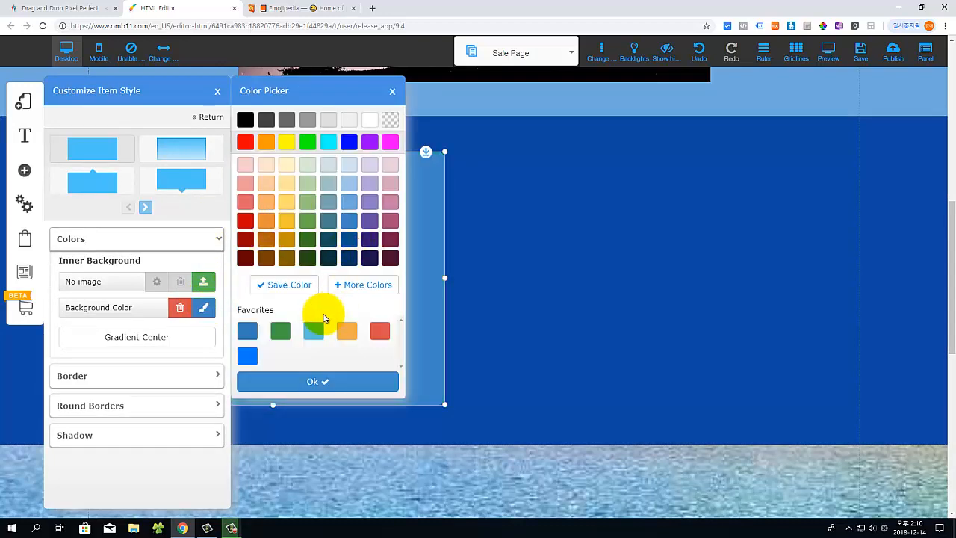
{"action": "left_click", "coordinate": [323, 393]}
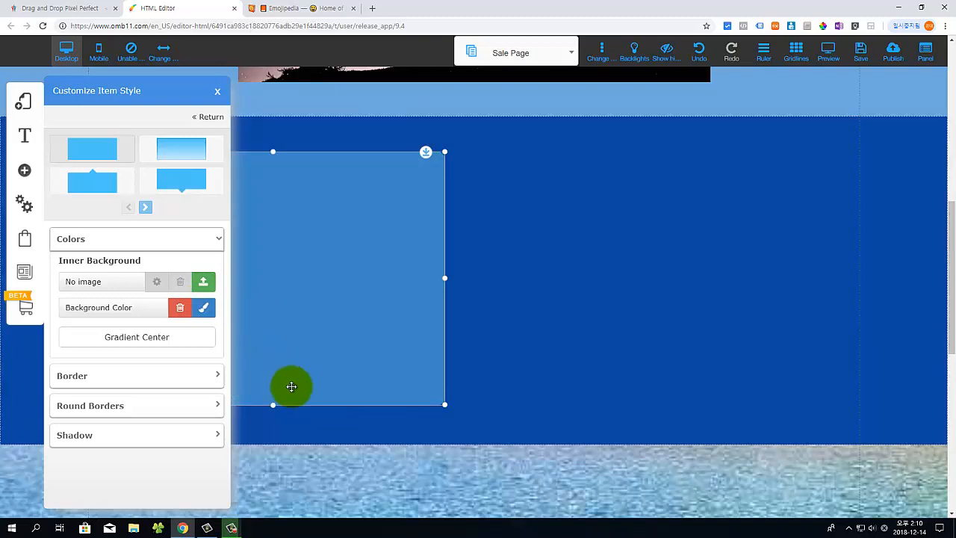
{"action": "left_click", "coordinate": [491, 416]}
Step: Duplicate the light-blue box and move the copy to the right side of the section
{"action": "left_click", "coordinate": [253, 302]}
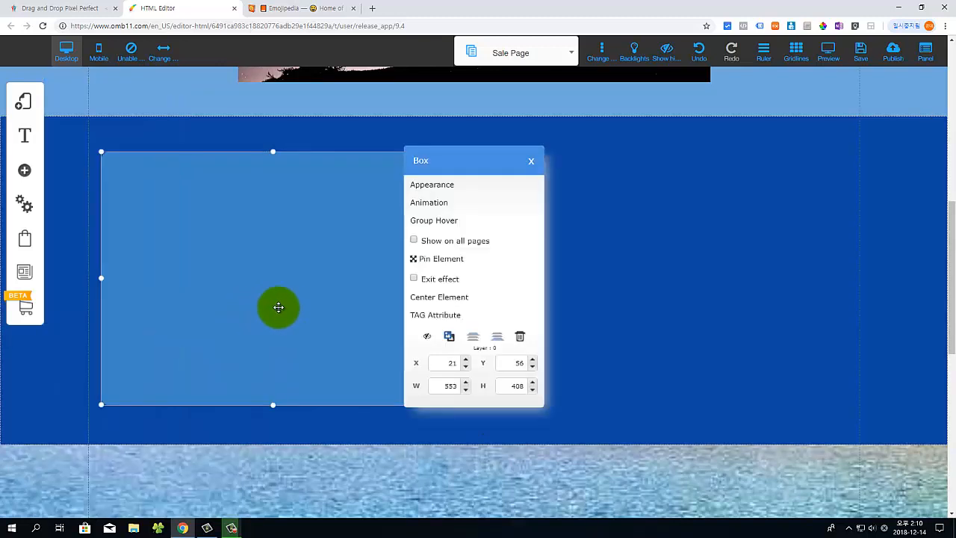
{"action": "left_click", "coordinate": [449, 338]}
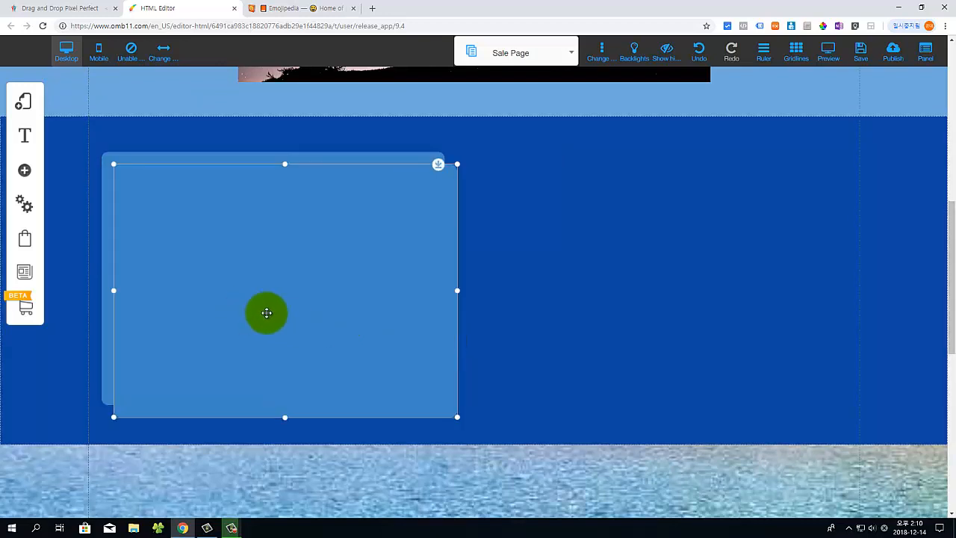
{"action": "left_click_drag", "start_coordinate": [264, 313], "coordinate": [630, 305]}
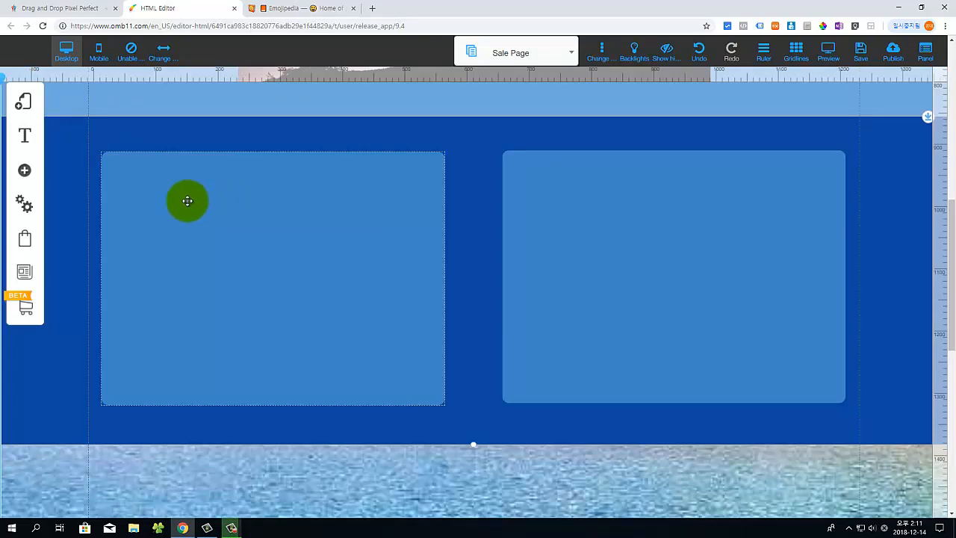
{"action": "left_click", "coordinate": [26, 174]}
Step: Add an H2 title in the left box, trim it to 'Lorem Ipsum is simply dummy', then go to Emojipedia
{"action": "left_click", "coordinate": [98, 157]}
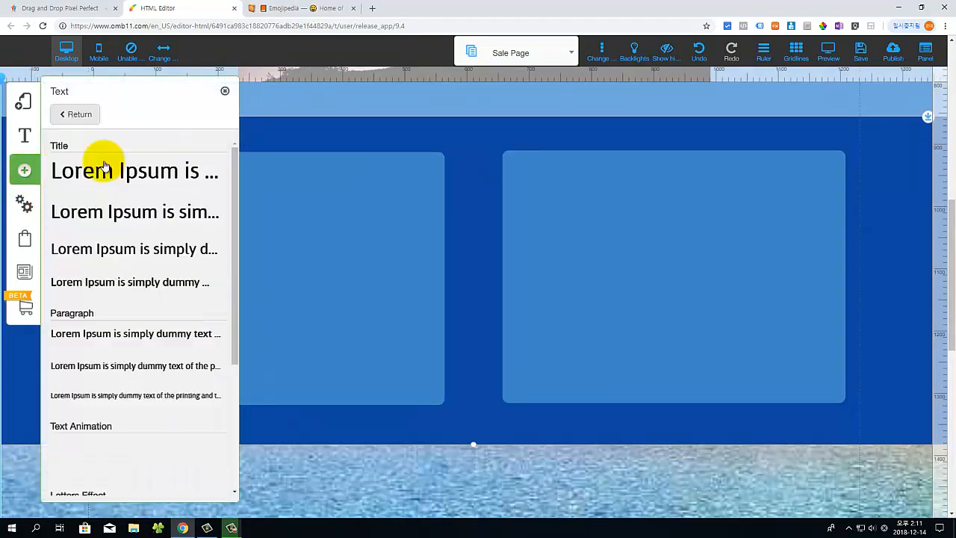
{"action": "left_click", "coordinate": [113, 215]}
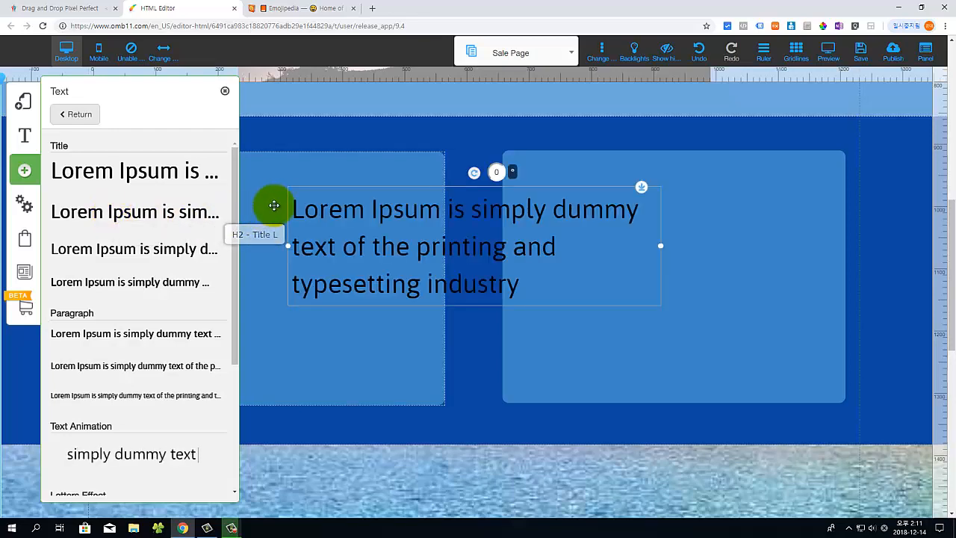
{"action": "left_click", "coordinate": [293, 211]}
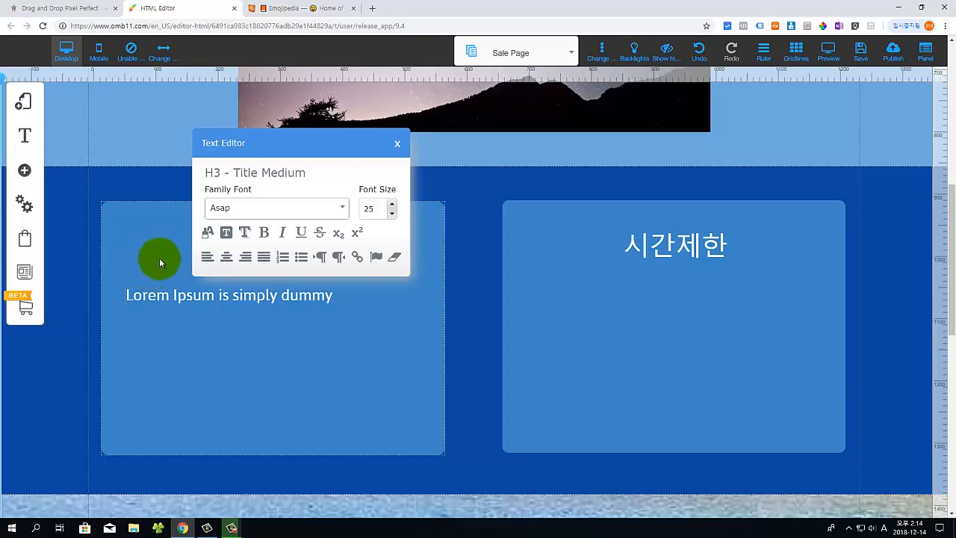
{"action": "left_click", "coordinate": [283, 9]}
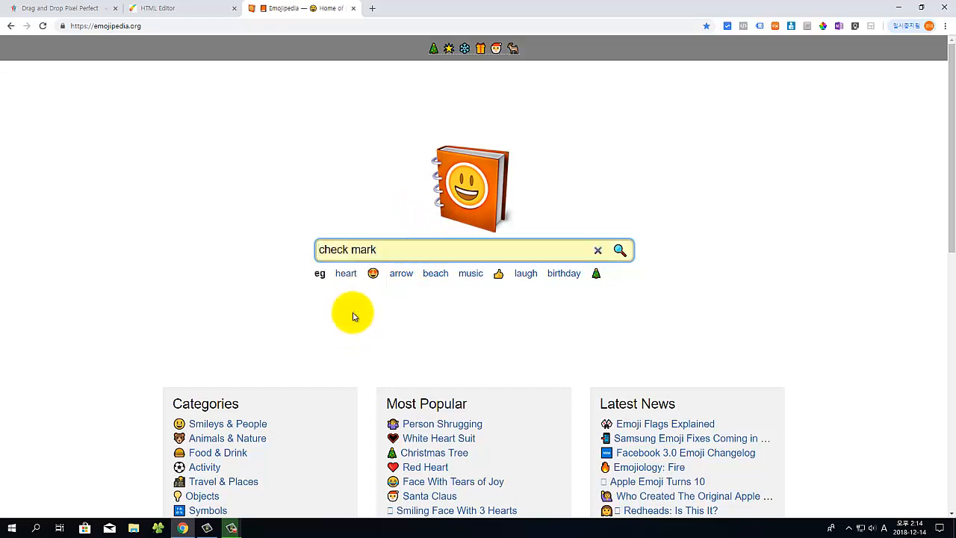
Step: Search 'check mark', copy the White Heavy Check Mark emoji, and return to the editor
{"action": "left_click", "coordinate": [619, 250]}
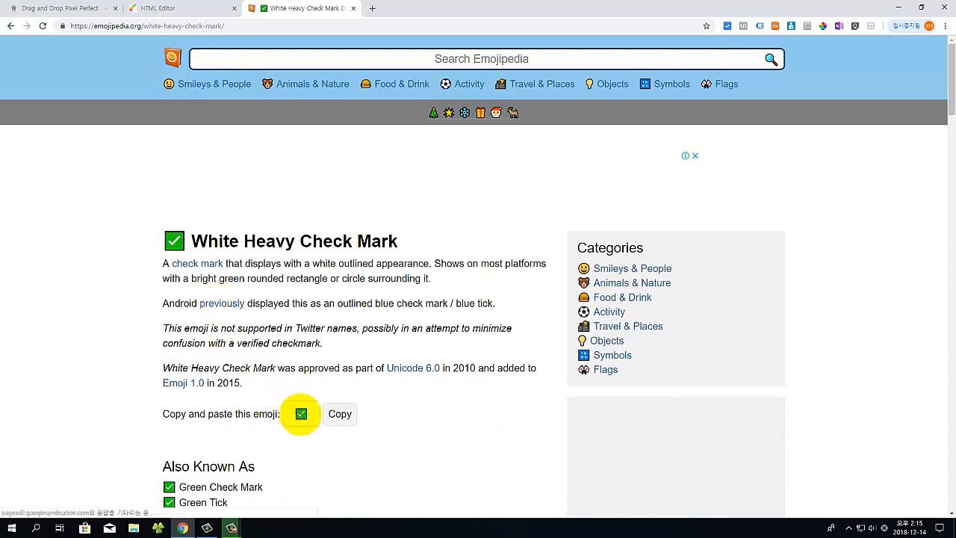
{"action": "left_click", "coordinate": [340, 418]}
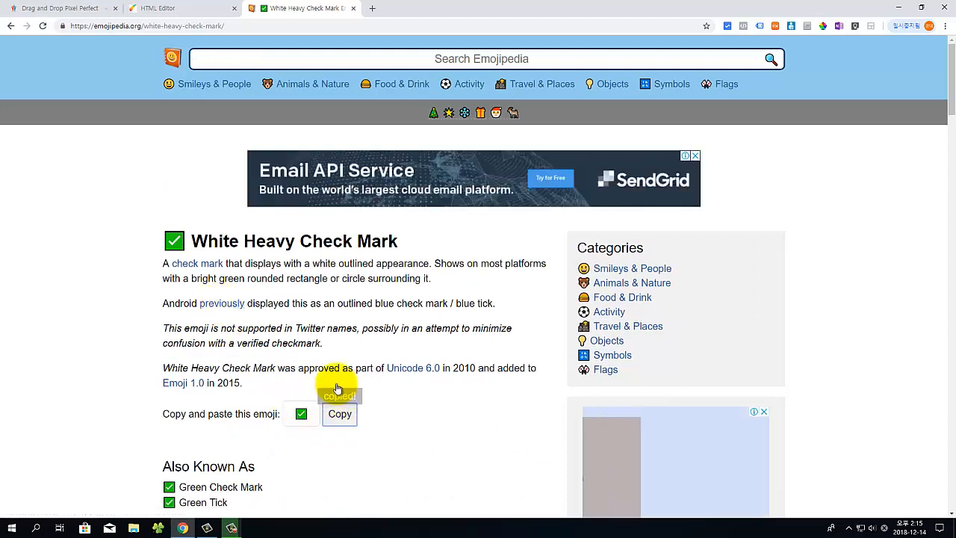
{"action": "left_click", "coordinate": [177, 12]}
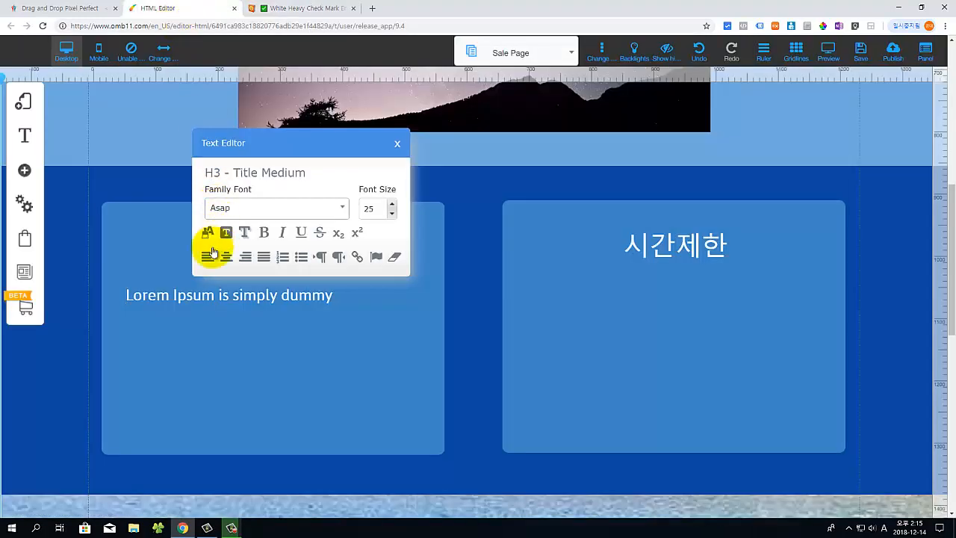
Step: Paste the check mark emoji before 'Lorem', then align and narrow that text line
{"action": "left_click", "coordinate": [127, 296]}
{"action": "key", "text": "ctrl+v"}
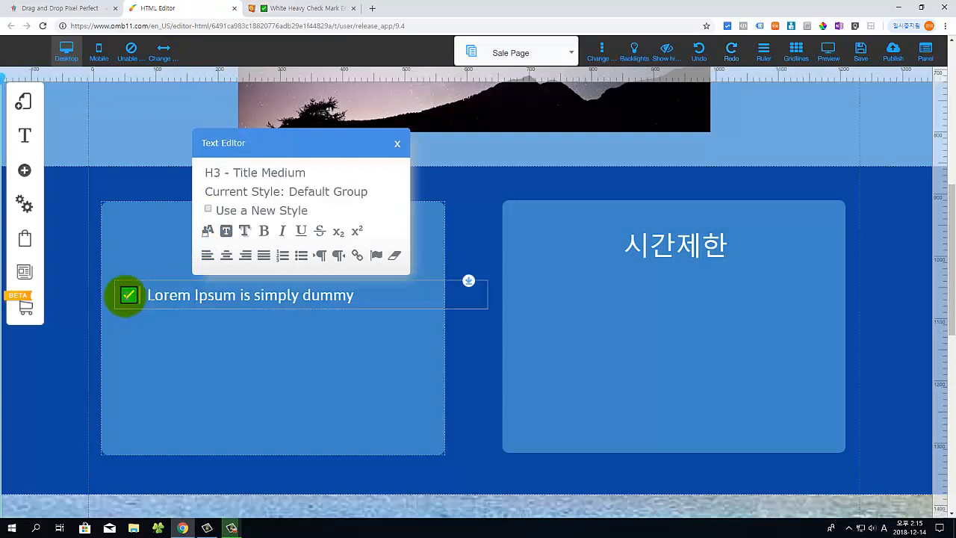
{"action": "left_click", "coordinate": [220, 313]}
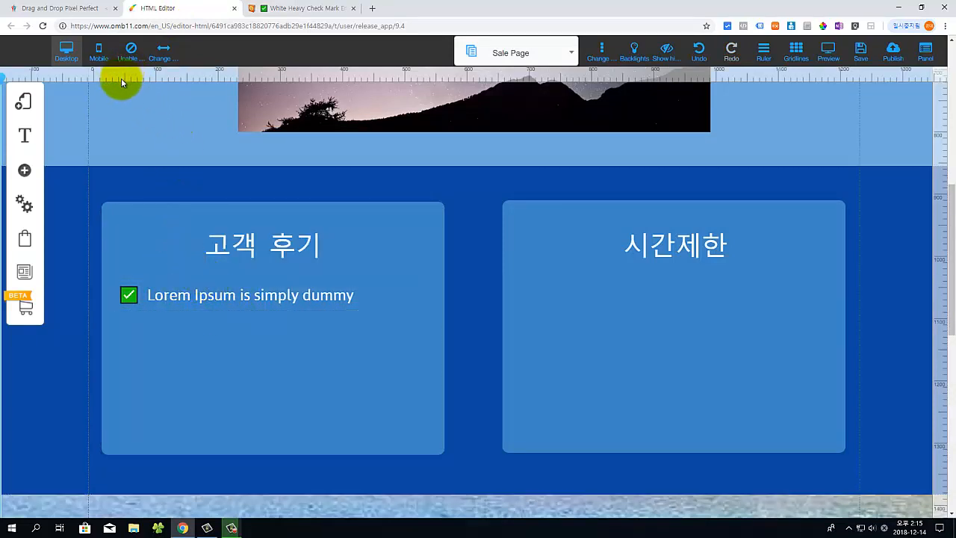
{"action": "left_click_drag", "start_coordinate": [121, 75], "coordinate": [123, 76]}
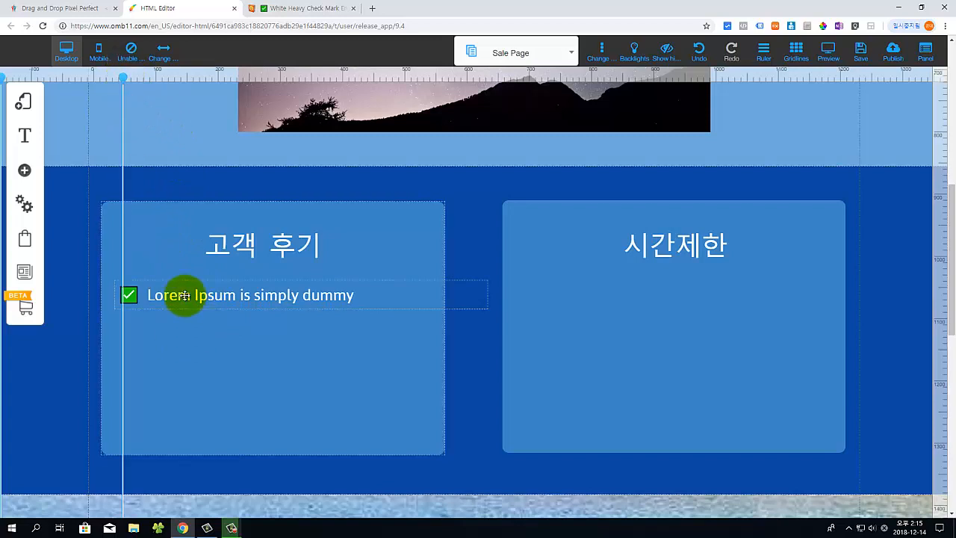
{"action": "mouse_move", "coordinate": [186, 294]}
{"action": "left_mouse_down"}
{"action": "mouse_move", "coordinate": [224, 294]}
{"action": "mouse_move", "coordinate": [192, 301]}
{"action": "left_mouse_up"}
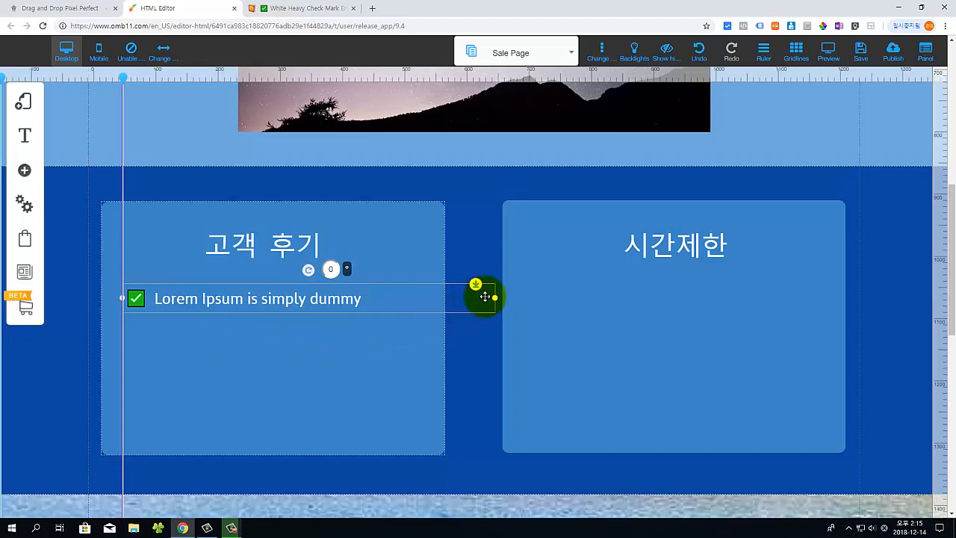
{"action": "left_click_drag", "start_coordinate": [462, 297], "coordinate": [376, 307]}
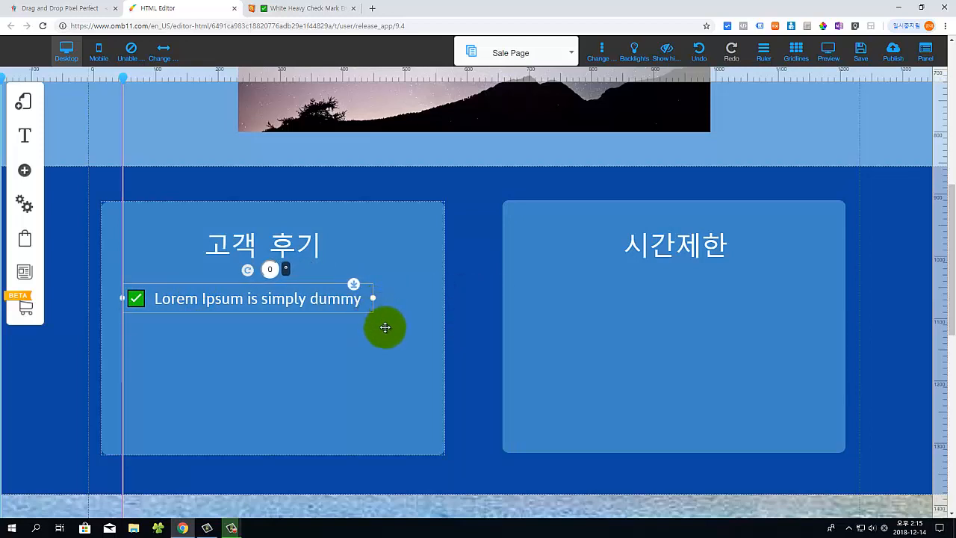
Step: Duplicate the check-marked line three times, stacking the copies as rows two to four
{"action": "left_click", "coordinate": [384, 327]}
{"action": "left_click", "coordinate": [284, 306]}
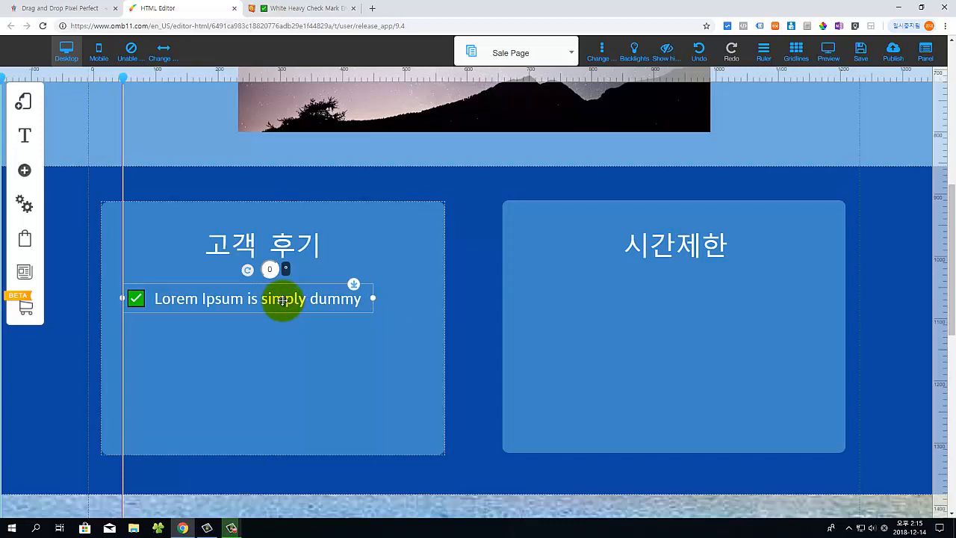
{"action": "key", "text": "ctrl+v"}
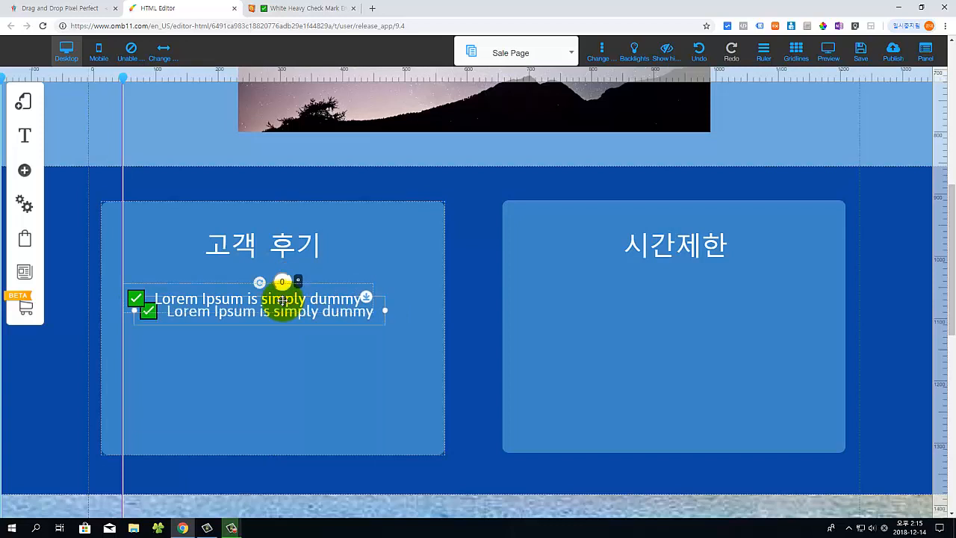
{"action": "left_click_drag", "start_coordinate": [262, 325], "coordinate": [253, 340]}
{"action": "double_click", "coordinate": [257, 337]}
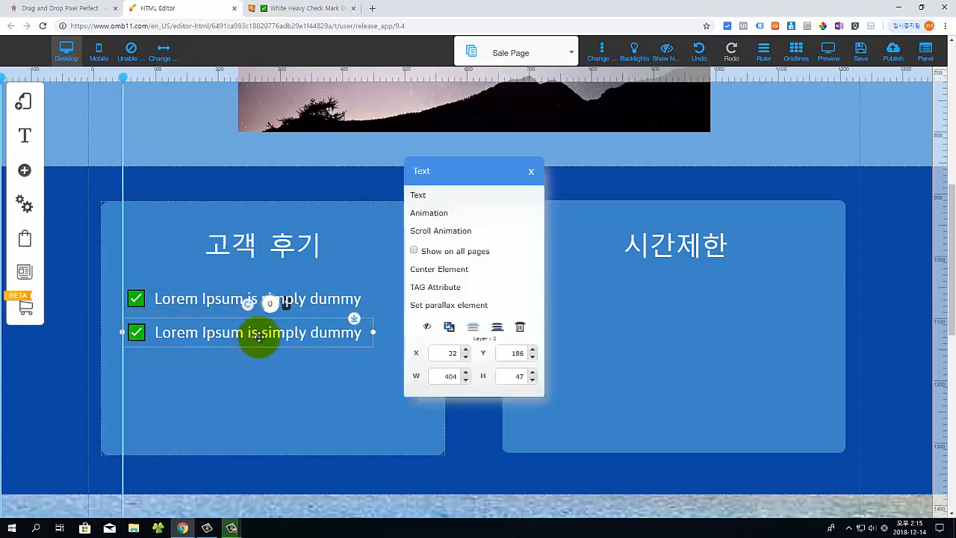
{"action": "left_click", "coordinate": [446, 327]}
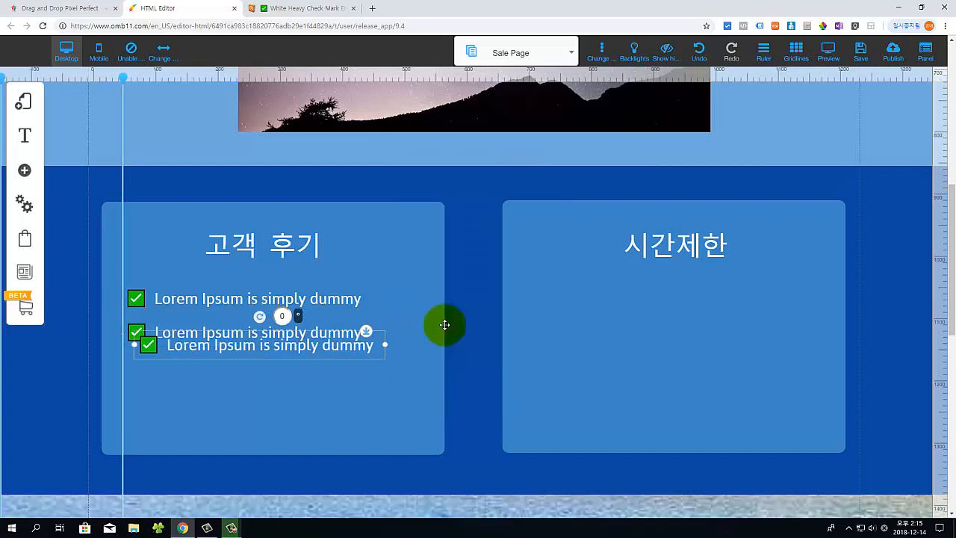
{"action": "left_click_drag", "start_coordinate": [266, 352], "coordinate": [259, 374]}
{"action": "double_click", "coordinate": [260, 373]}
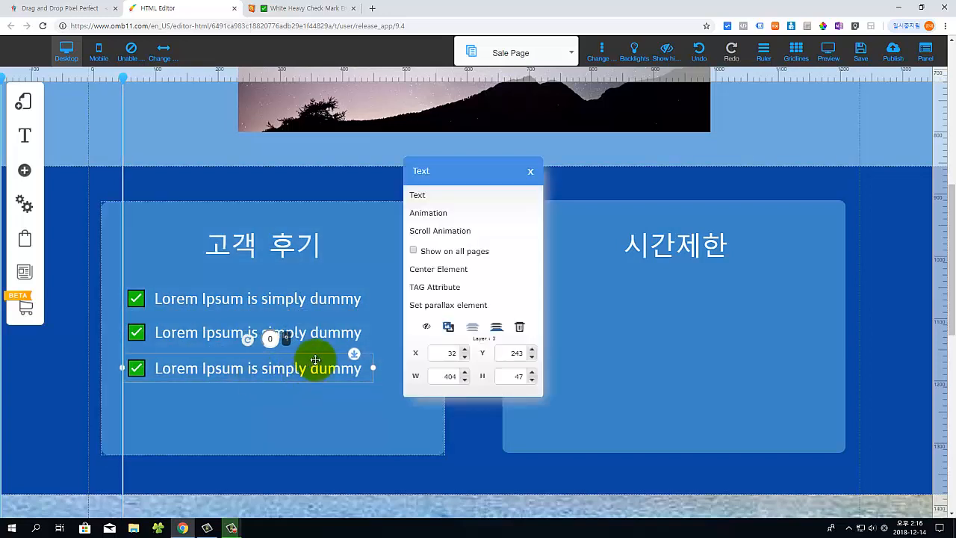
{"action": "left_click", "coordinate": [447, 326]}
{"action": "left_click_drag", "start_coordinate": [256, 391], "coordinate": [251, 410]}
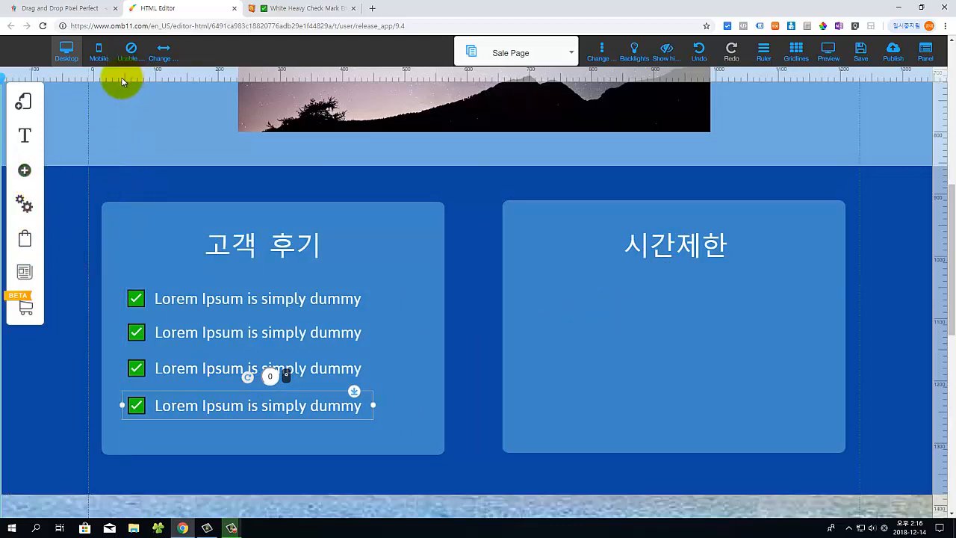
{"action": "left_click", "coordinate": [25, 170]}
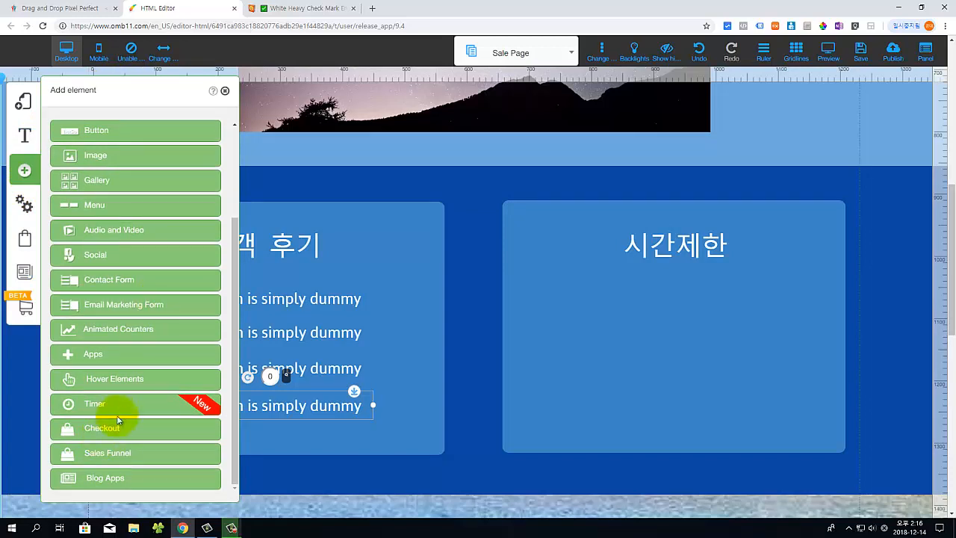
Step: Add a square countdown timer and move it into the right 시간제한 box
{"action": "left_click", "coordinate": [128, 401]}
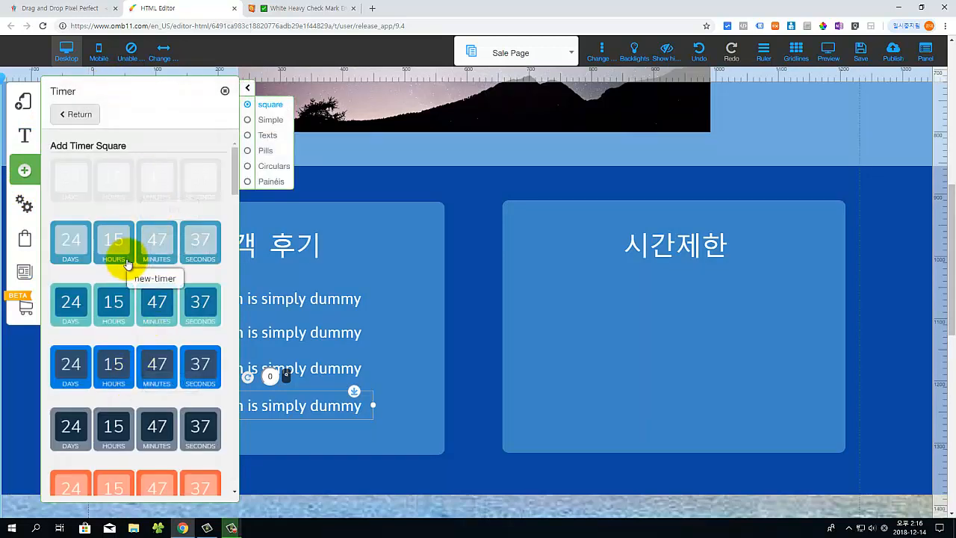
{"action": "left_click", "coordinate": [128, 263]}
{"action": "left_click_drag", "start_coordinate": [495, 235], "coordinate": [675, 301]}
{"action": "left_click", "coordinate": [224, 92]}
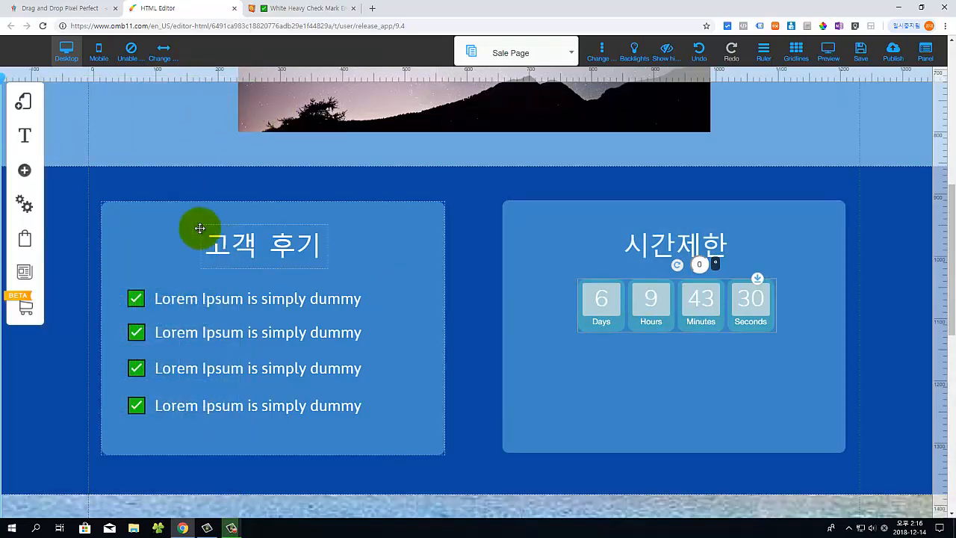
Step: Add a PayPal Buy Now button from Apps and place it below the timer
{"action": "left_click", "coordinate": [24, 170]}
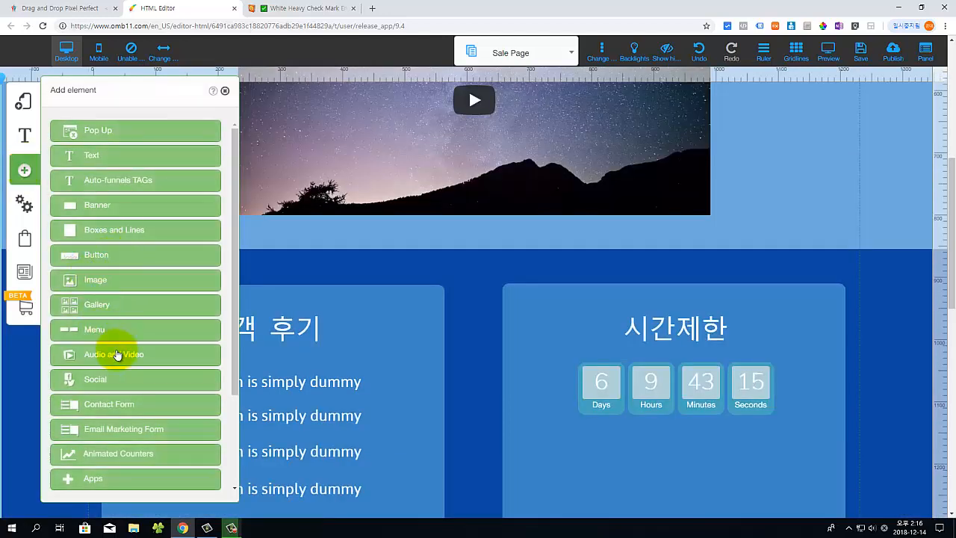
{"action": "scroll", "coordinate": [140, 346], "scroll_direction": "down", "scroll_amount": 2}
{"action": "left_click", "coordinate": [88, 384]}
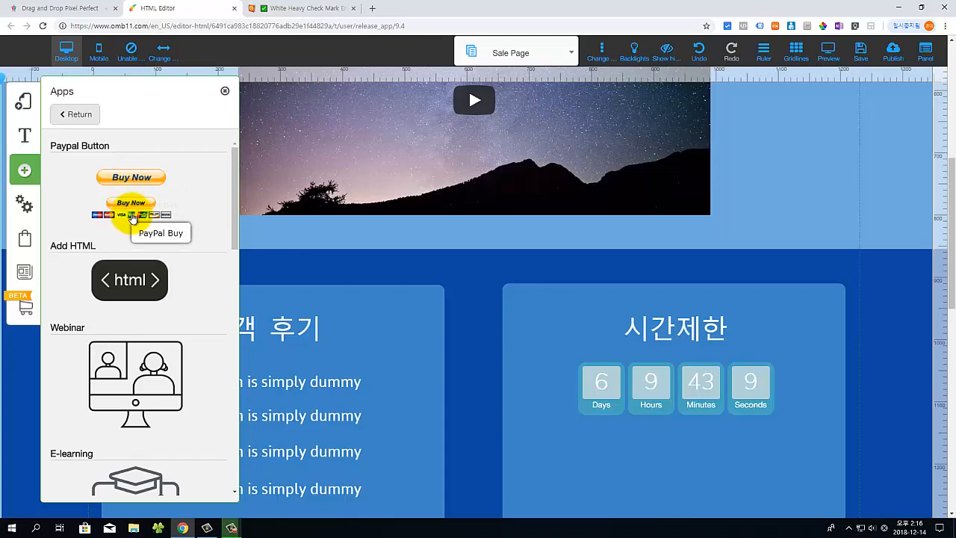
{"action": "left_click", "coordinate": [133, 217]}
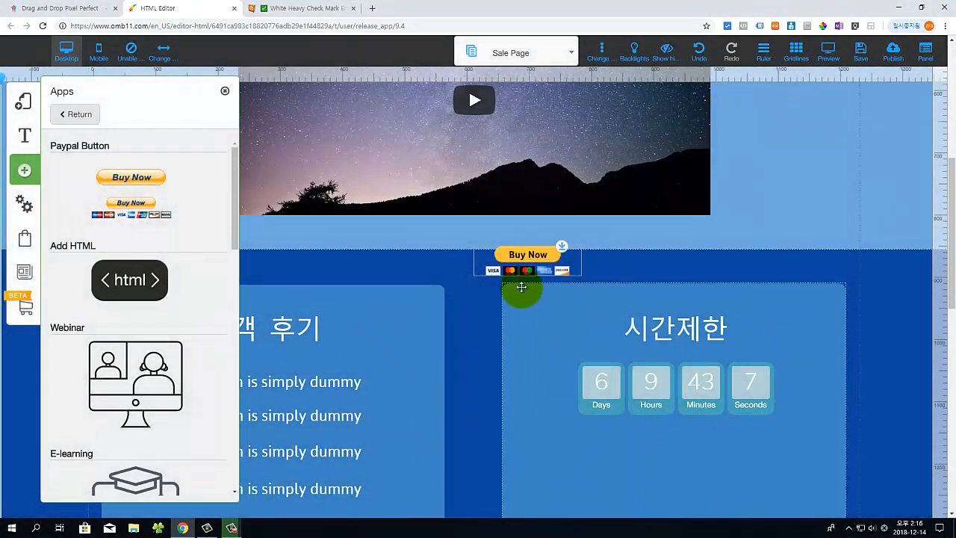
{"action": "left_click_drag", "start_coordinate": [522, 287], "coordinate": [684, 488]}
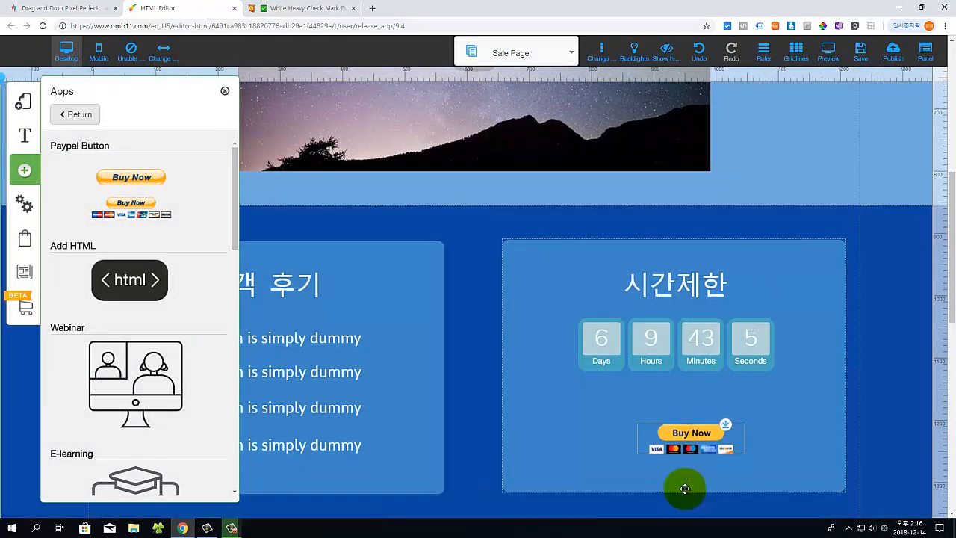
{"action": "scroll", "coordinate": [685, 489], "scroll_direction": "down", "scroll_amount": 2}
{"action": "left_click_drag", "start_coordinate": [689, 326], "coordinate": [679, 317]}
{"action": "left_click", "coordinate": [611, 316]}
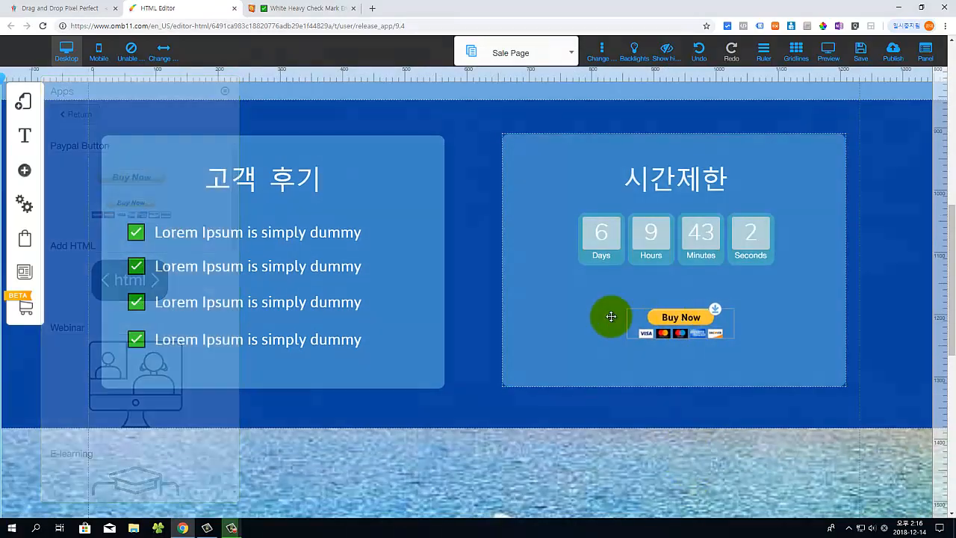
{"action": "scroll", "coordinate": [456, 411], "scroll_direction": "down", "scroll_amount": 2}
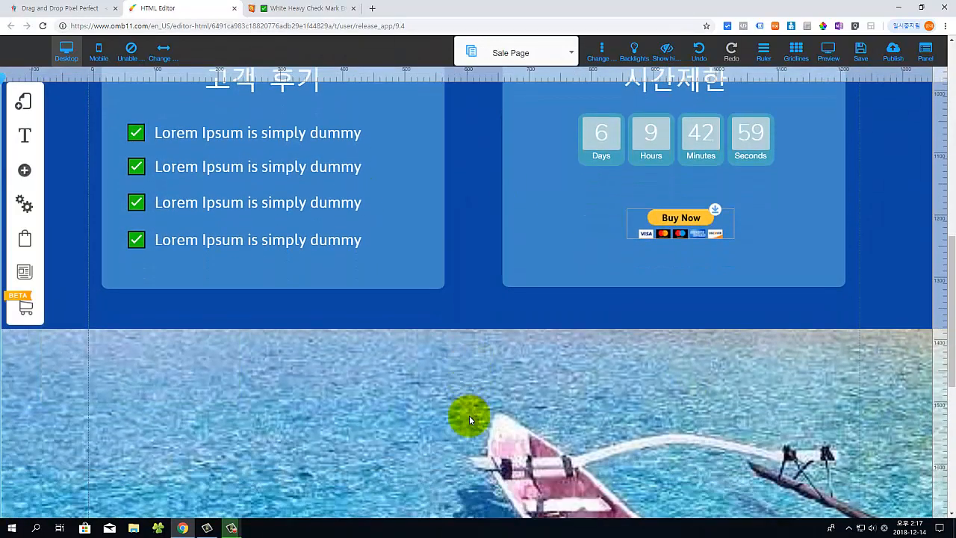
Step: Shrink the water image section and re-centre the footer's copyright line
{"action": "scroll", "coordinate": [469, 415], "scroll_direction": "down", "scroll_amount": 8}
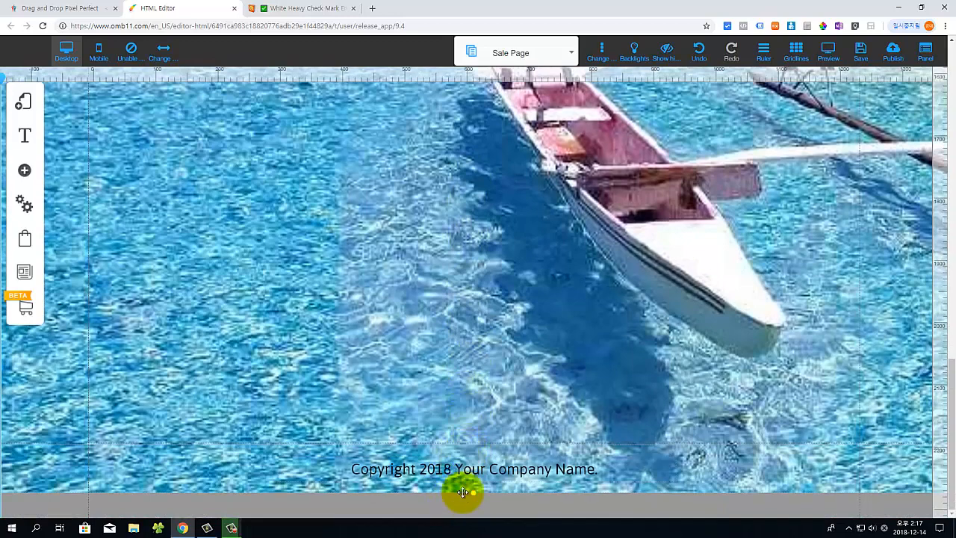
{"action": "left_click_drag", "start_coordinate": [473, 492], "coordinate": [482, 325]}
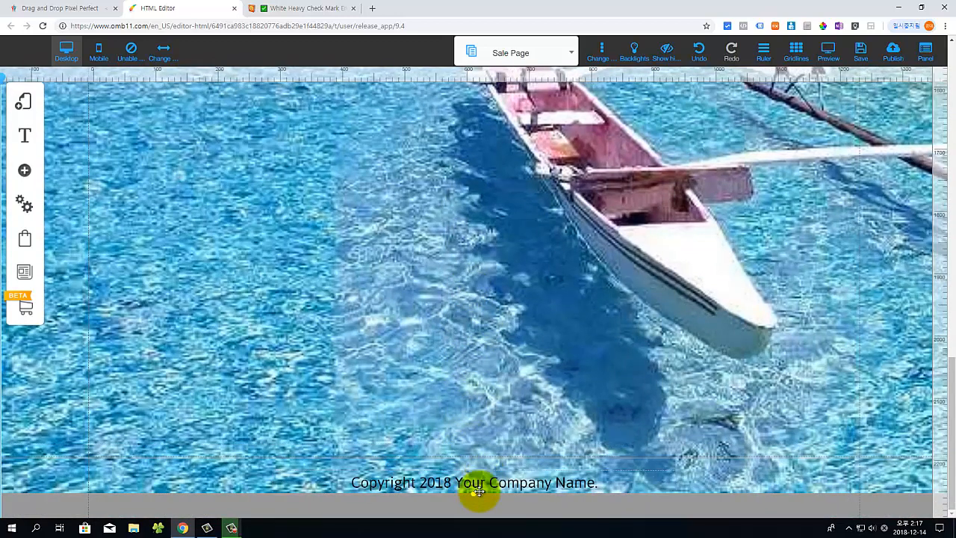
{"action": "left_click_drag", "start_coordinate": [478, 492], "coordinate": [446, 337]}
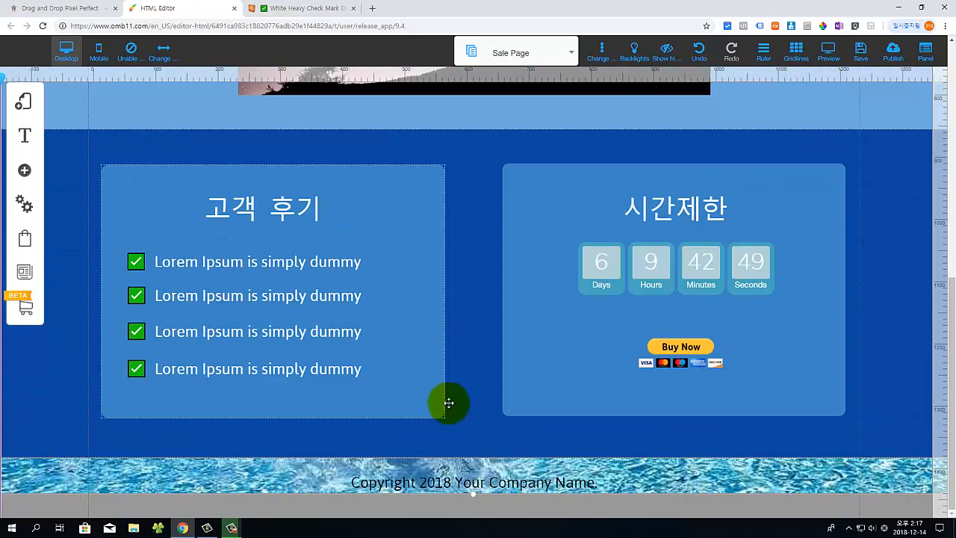
{"action": "left_click_drag", "start_coordinate": [448, 404], "coordinate": [461, 472]}
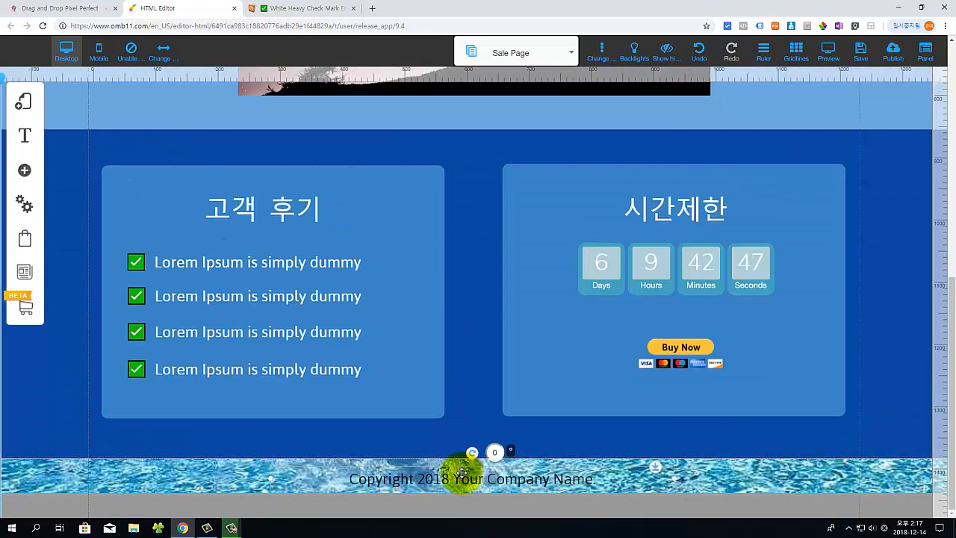
{"action": "left_click", "coordinate": [462, 478]}
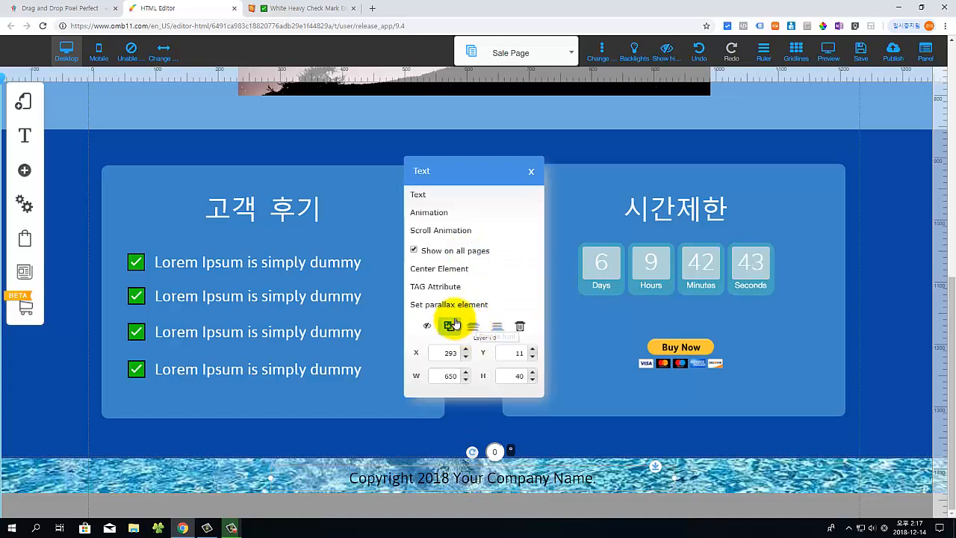
{"action": "left_click", "coordinate": [441, 268]}
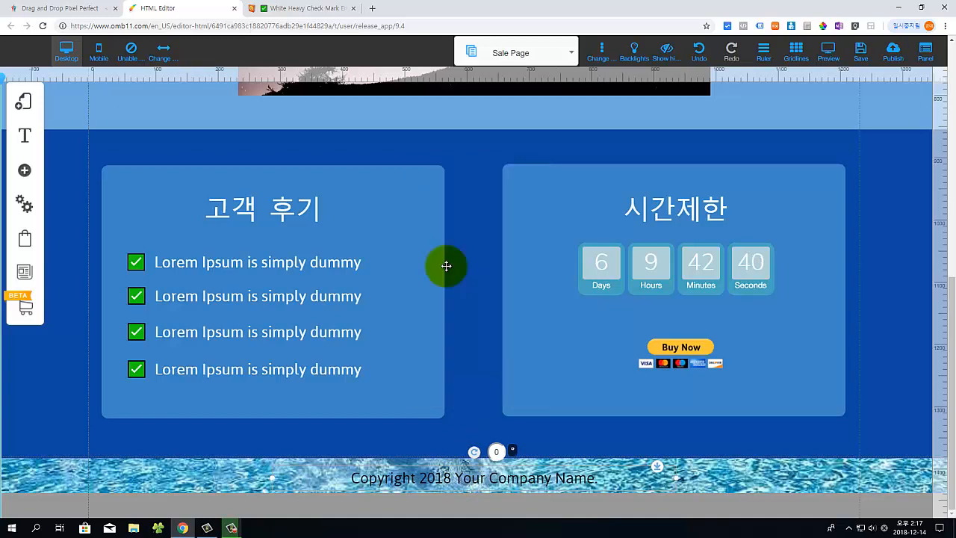
Step: Change the Footer_custom_1 background colour to plain white
{"action": "left_click", "coordinate": [172, 479]}
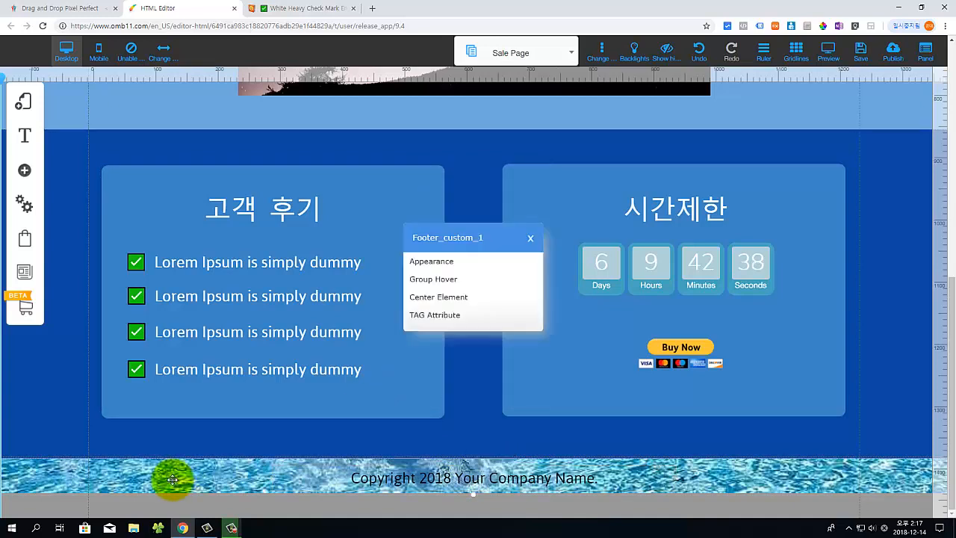
{"action": "left_click", "coordinate": [428, 263]}
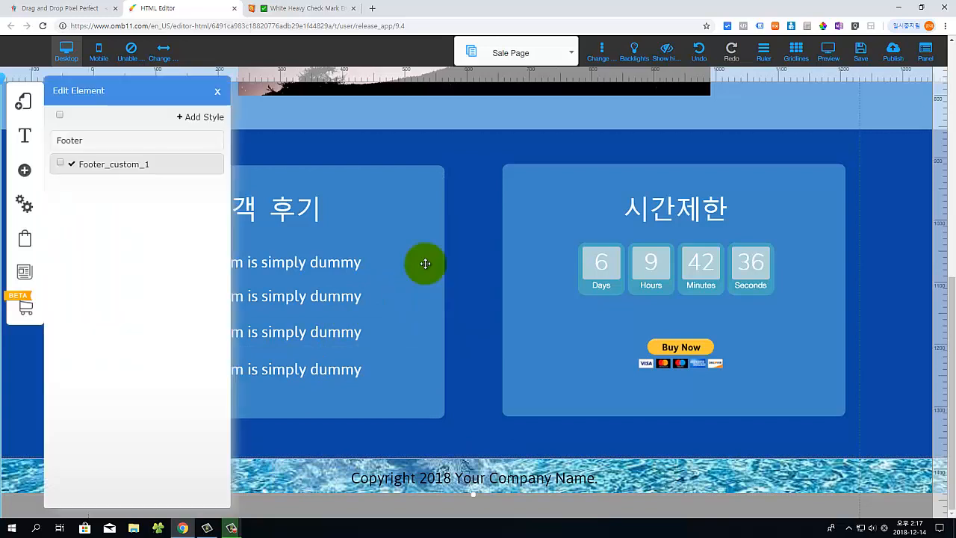
{"action": "left_click", "coordinate": [188, 163]}
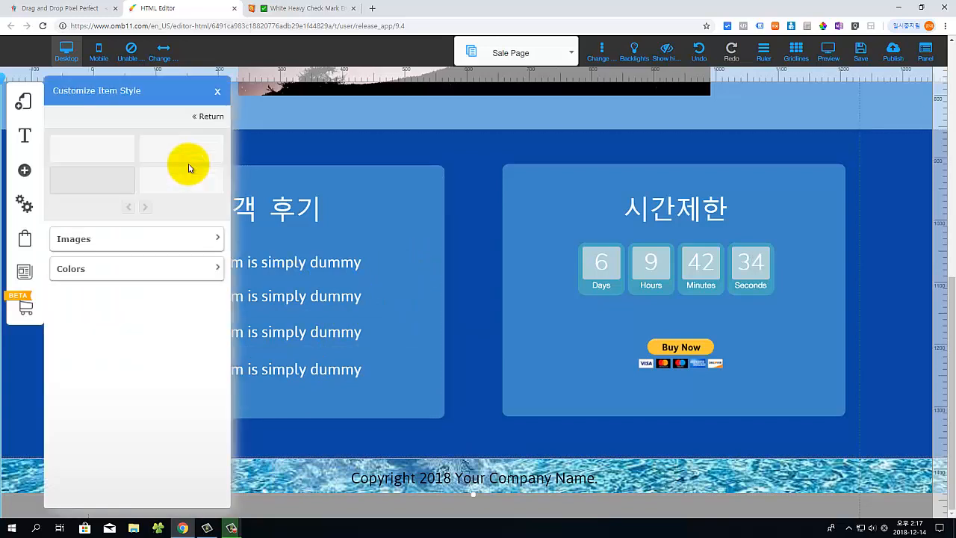
{"action": "left_click", "coordinate": [215, 271]}
{"action": "left_click", "coordinate": [211, 297]}
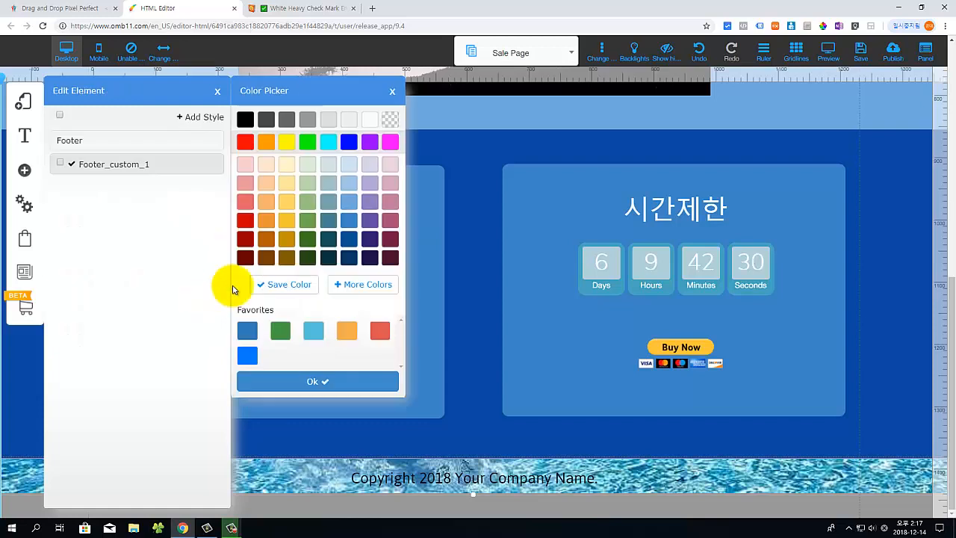
{"action": "left_click", "coordinate": [370, 120]}
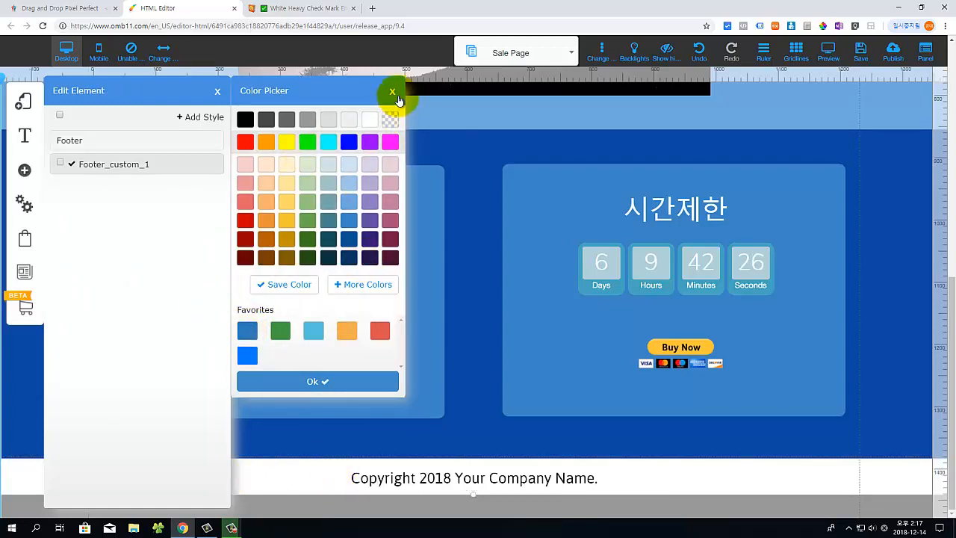
{"action": "left_click", "coordinate": [392, 92]}
{"action": "left_click", "coordinate": [216, 93]}
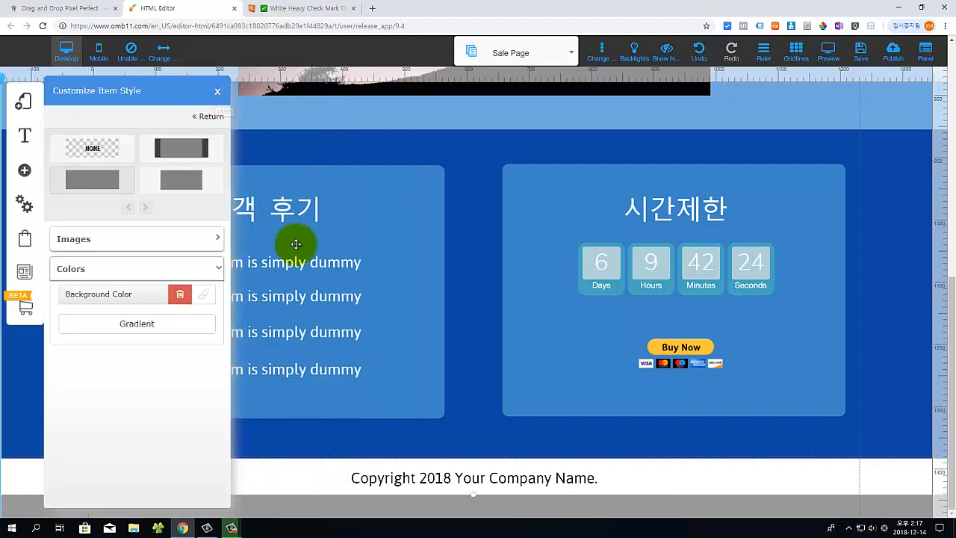
{"action": "left_click", "coordinate": [214, 91]}
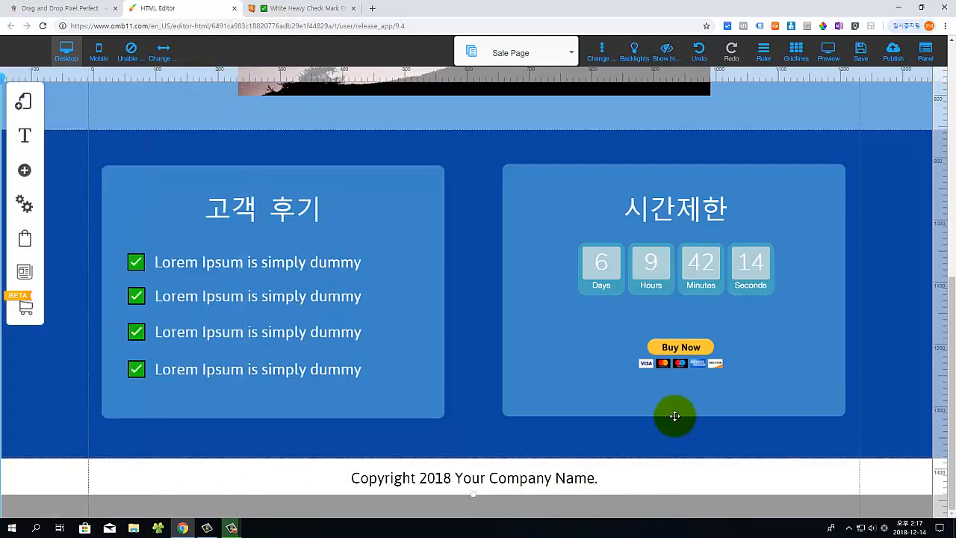
Step: Open the PayPal button settings, enter the seller's PayPal e-mail and a 47.00 USD amount
{"action": "left_click", "coordinate": [684, 354]}
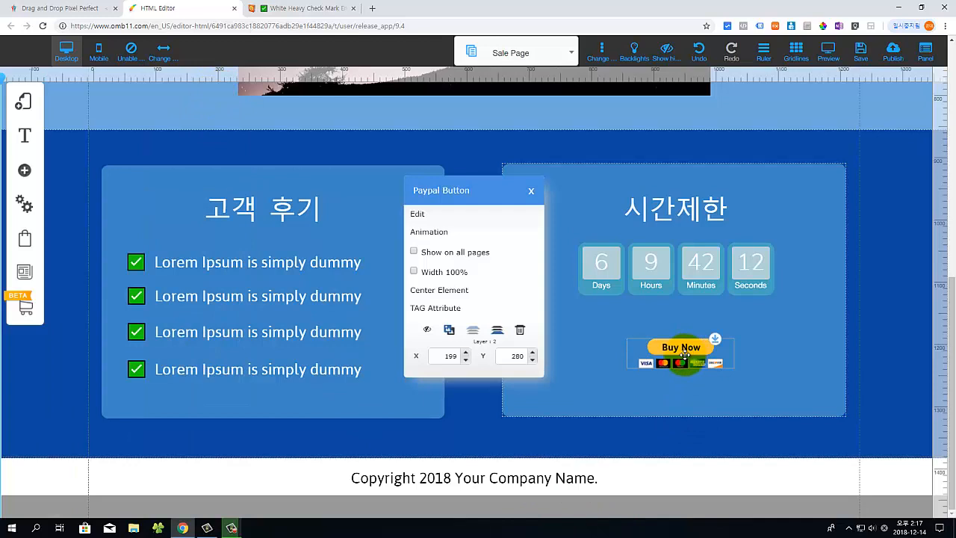
{"action": "left_click", "coordinate": [418, 214]}
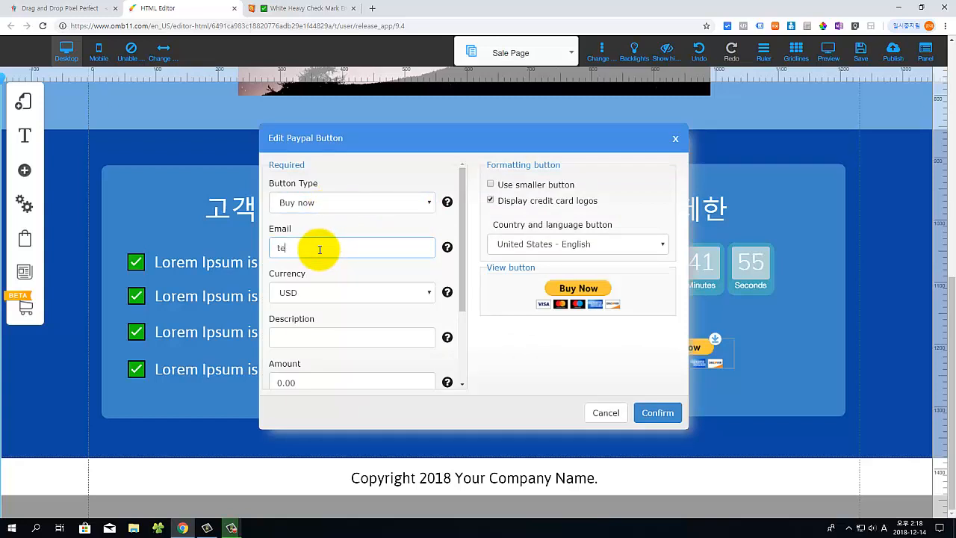
{"action": "left_click", "coordinate": [319, 249]}
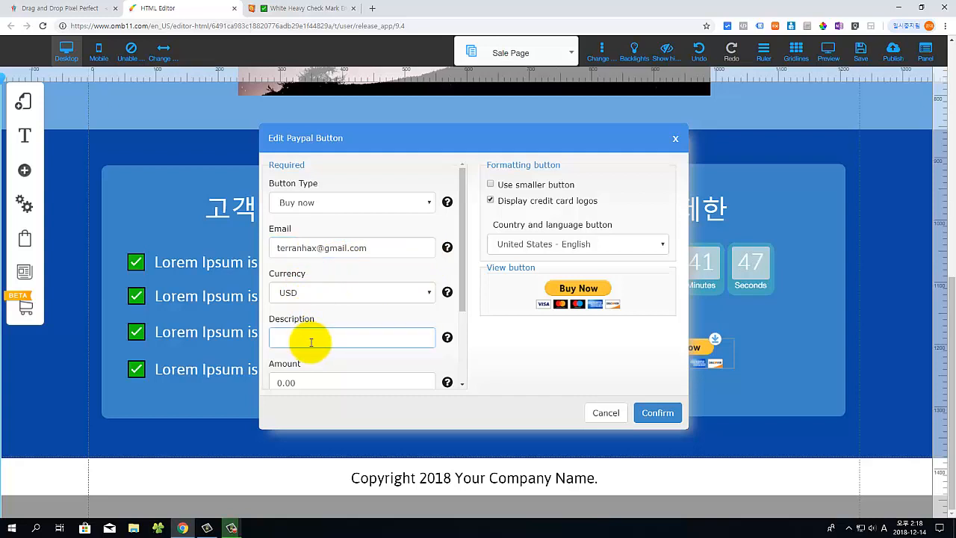
{"action": "scroll", "coordinate": [370, 341], "scroll_direction": "down", "scroll_amount": 1}
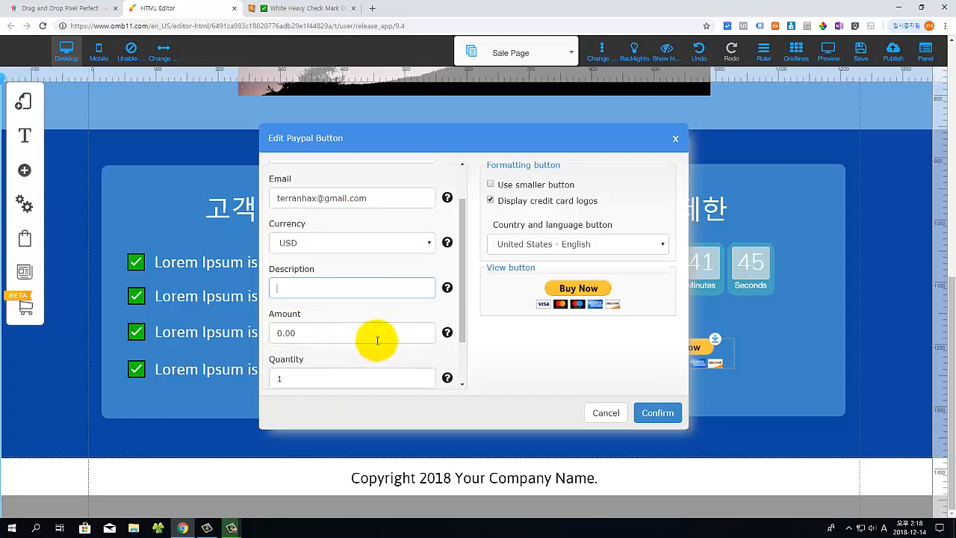
{"action": "left_click_drag", "start_coordinate": [301, 332], "coordinate": [258, 338]}
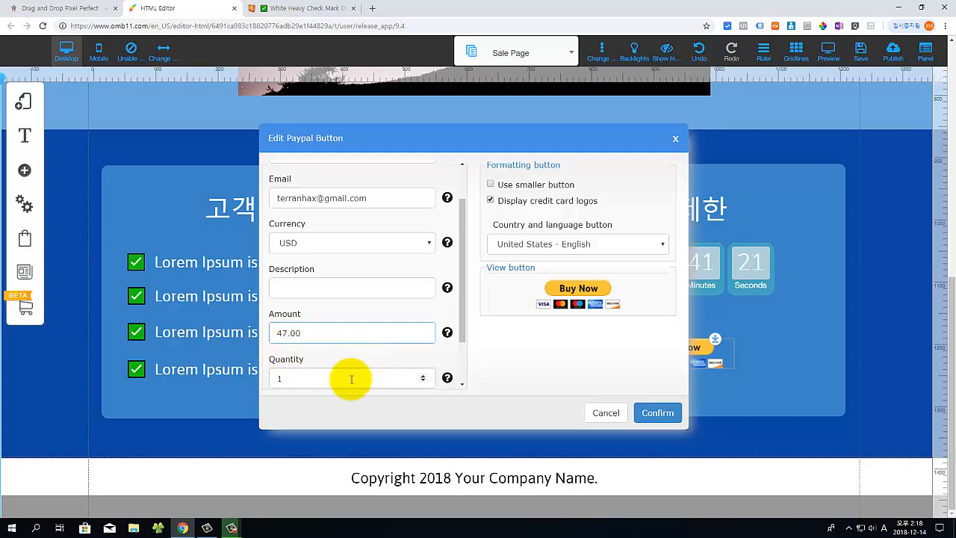
{"action": "scroll", "coordinate": [351, 379], "scroll_direction": "down", "scroll_amount": 2}
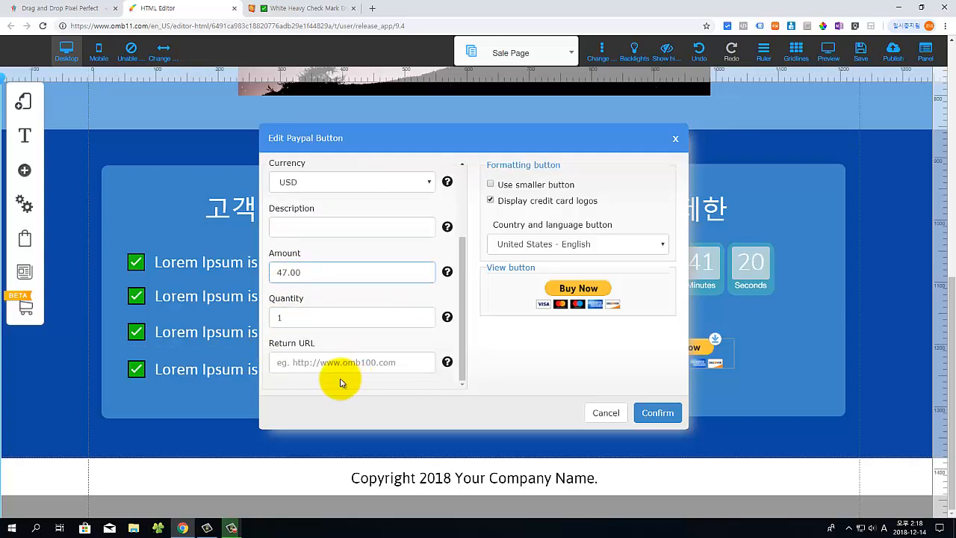
{"action": "left_click", "coordinate": [271, 349]}
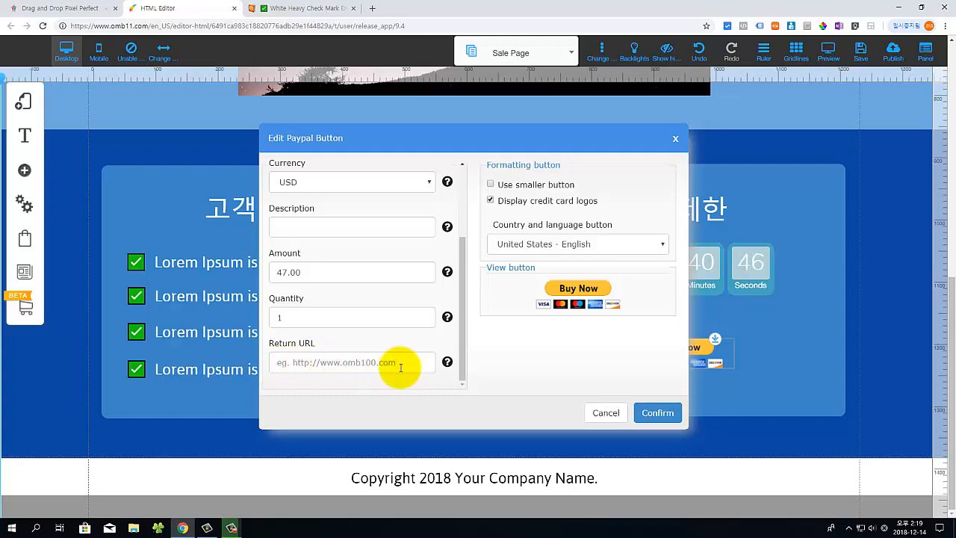
Step: Paste '세일즈퍼널 멤버쉽' as the description and confirm the PayPal settings
{"action": "left_click", "coordinate": [650, 415]}
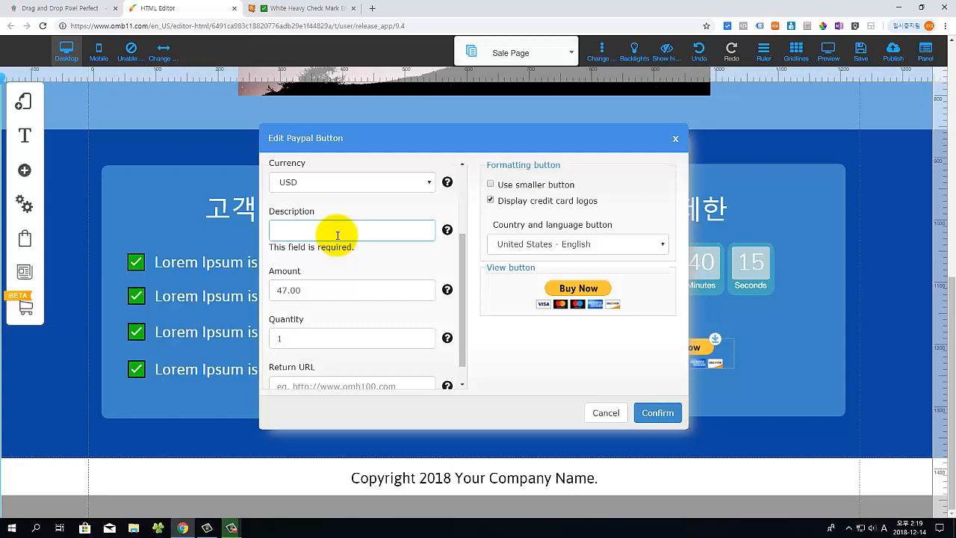
{"action": "type", "text": "ap"}
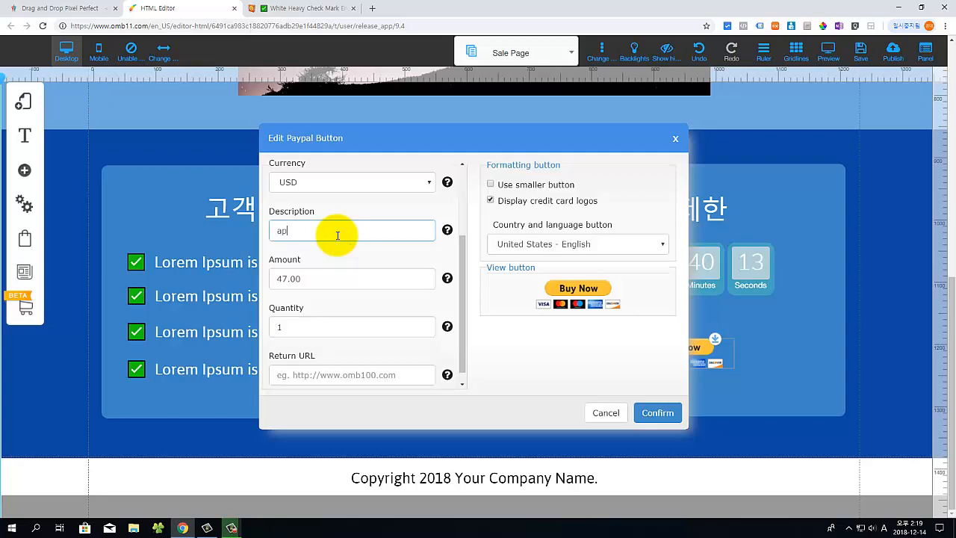
{"action": "key", "text": "BackSpace"}
{"action": "type", "text": "세일즈퍼널 멤버쉽"}
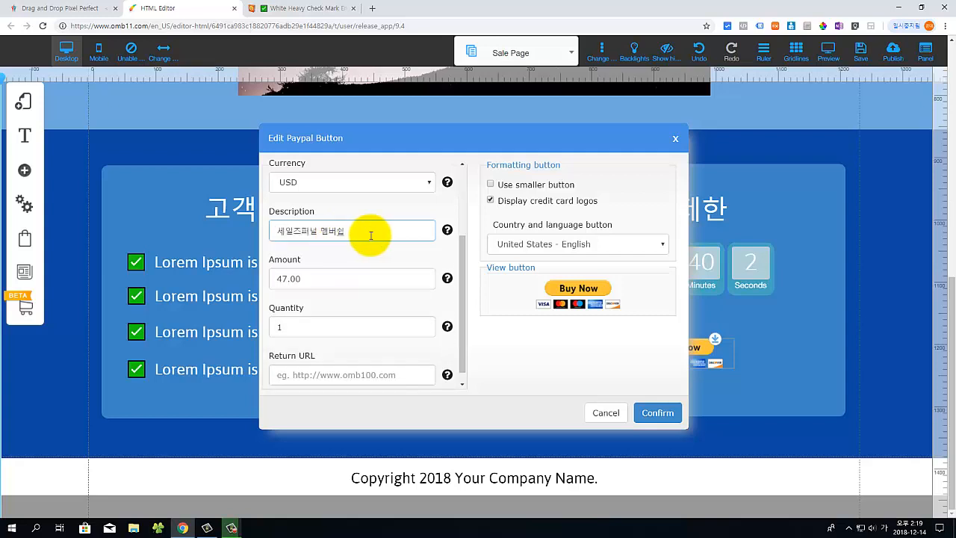
{"action": "left_click", "coordinate": [655, 412]}
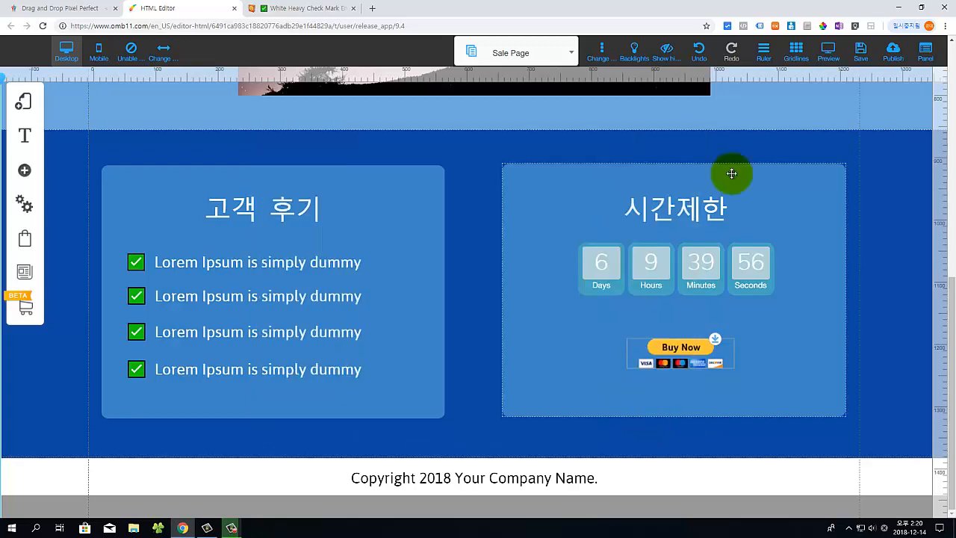
Step: Save the Sale Page with Save and Publish, then scroll to review it
{"action": "left_click", "coordinate": [860, 60]}
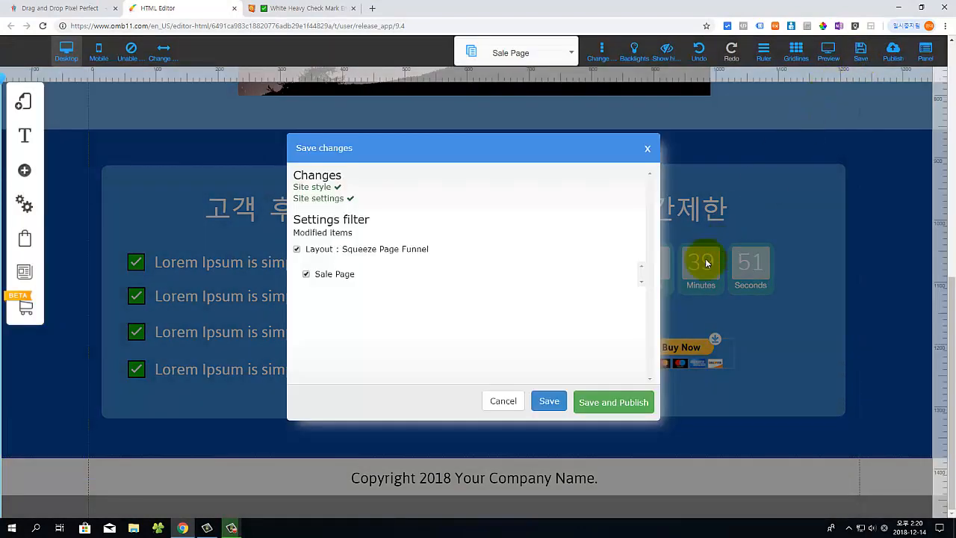
{"action": "left_click", "coordinate": [597, 405]}
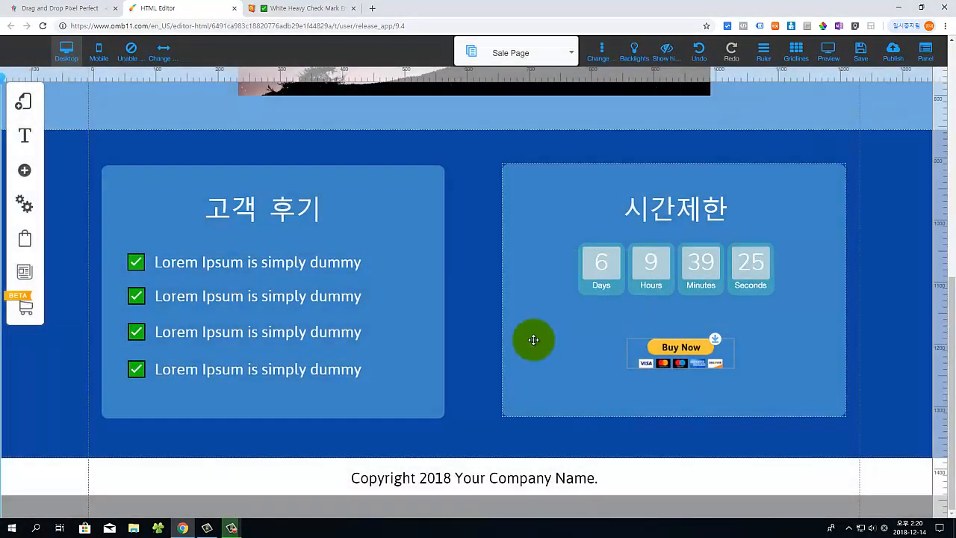
{"action": "scroll", "coordinate": [523, 344], "scroll_direction": "up", "scroll_amount": 3}
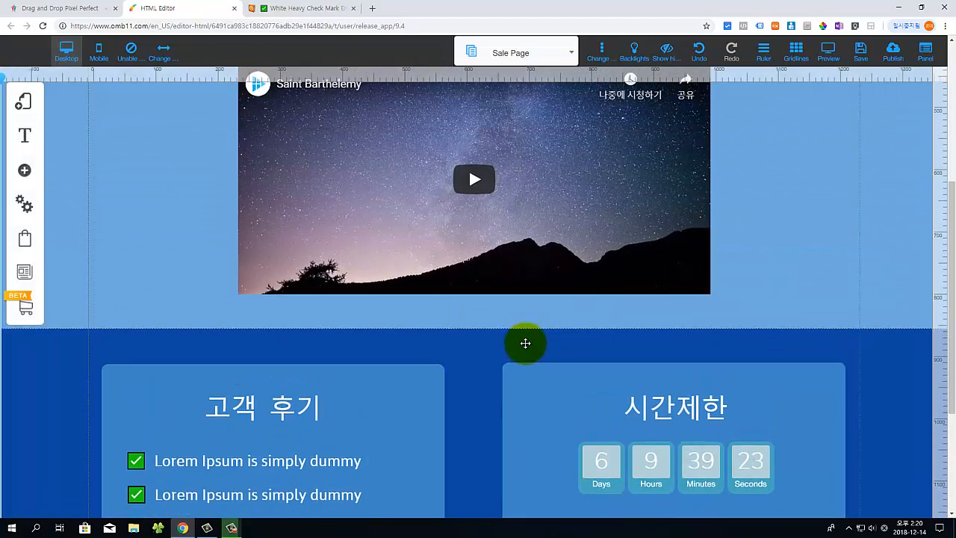
{"action": "scroll", "coordinate": [526, 343], "scroll_direction": "down", "scroll_amount": 3}
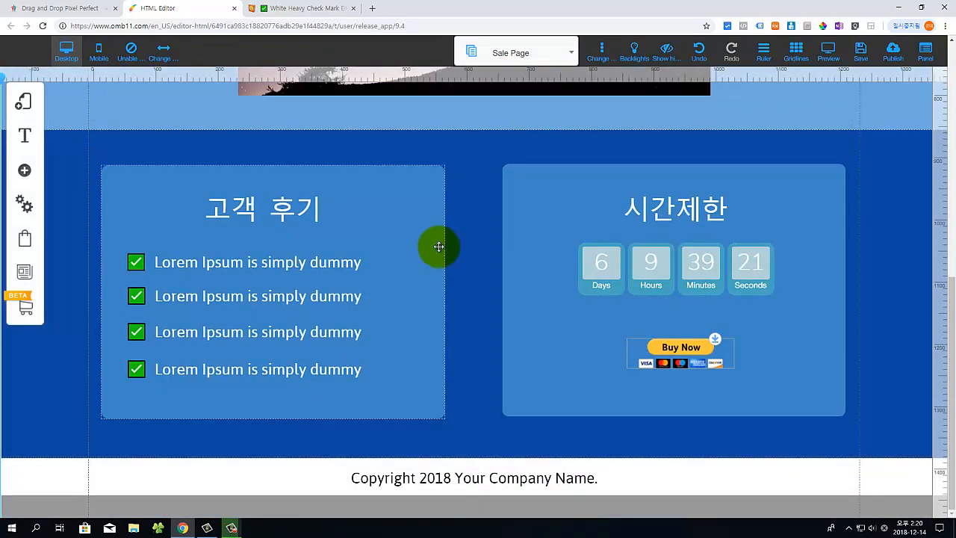
{"action": "scroll", "coordinate": [307, 209], "scroll_direction": "up", "scroll_amount": 3}
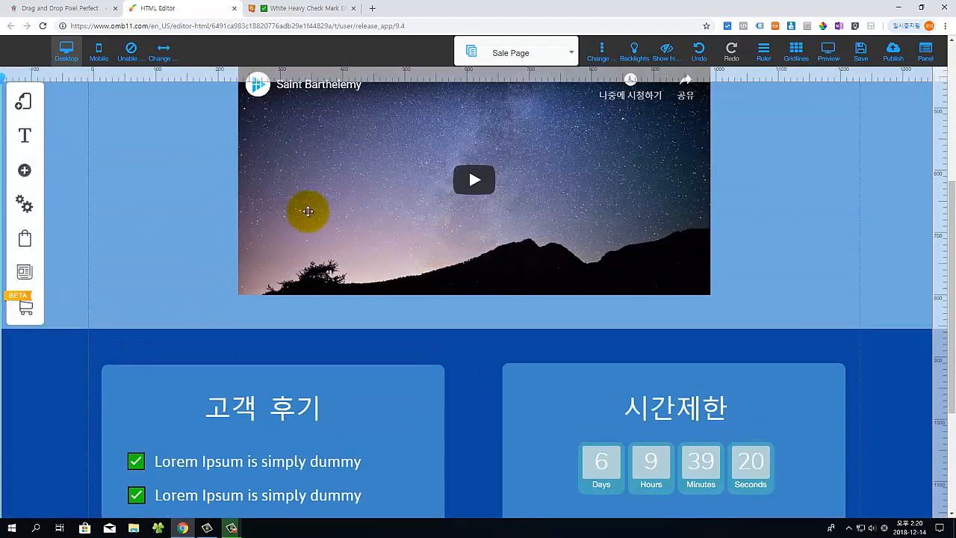
Step: Open the Squeeze Page Funnel's page list and start adding a new page
{"action": "left_click", "coordinate": [26, 109]}
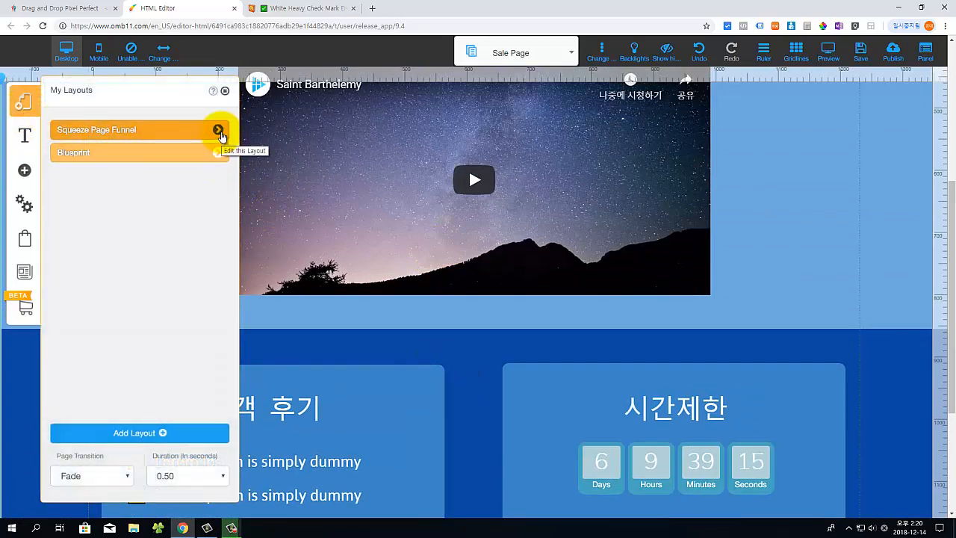
{"action": "left_click", "coordinate": [218, 131]}
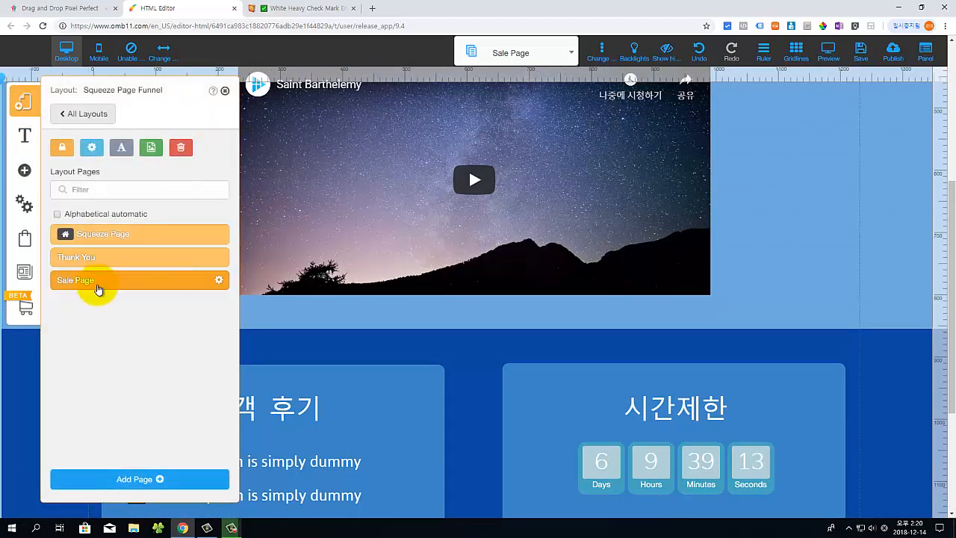
{"action": "left_click", "coordinate": [149, 479]}
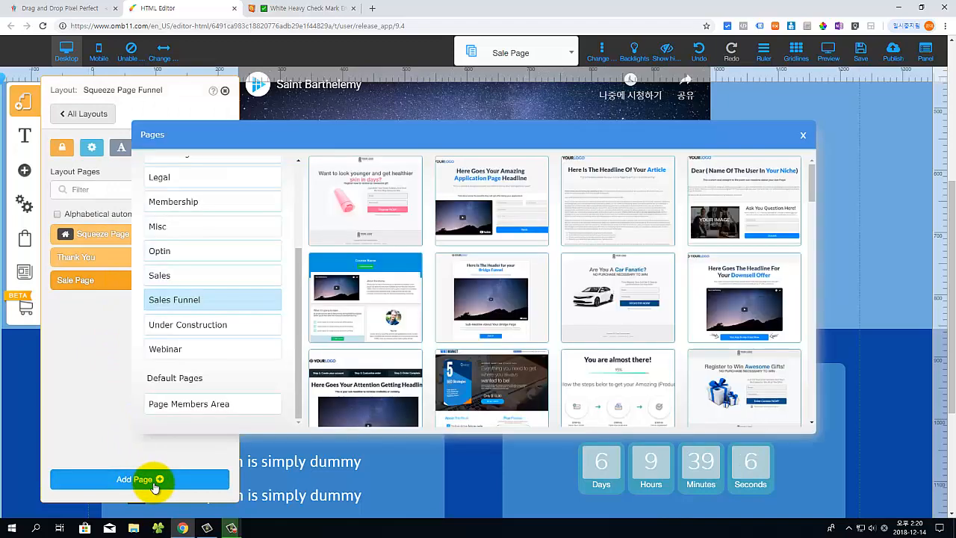
Step: Create a page from the blank template named 'thanks'
{"action": "scroll", "coordinate": [241, 336], "scroll_direction": "up", "scroll_amount": 2}
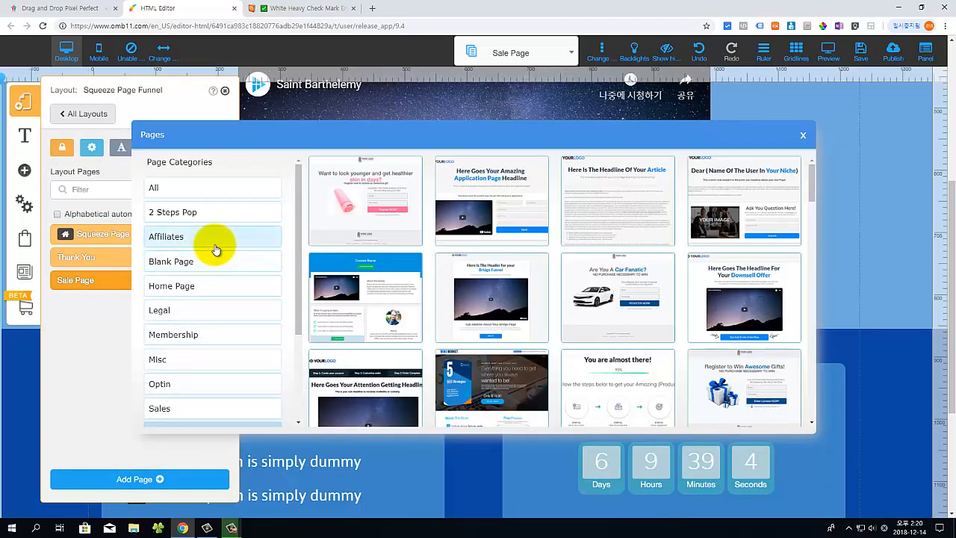
{"action": "left_click", "coordinate": [174, 268]}
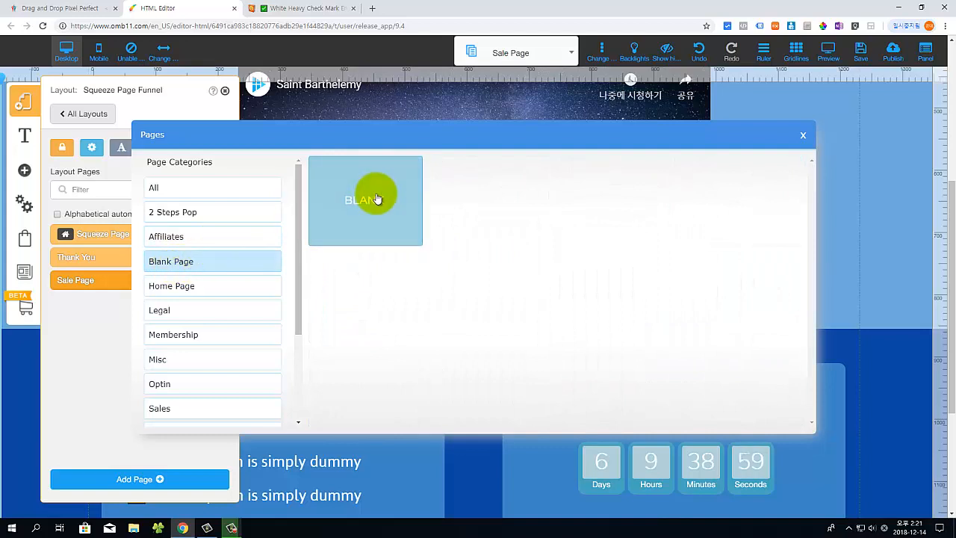
{"action": "left_click", "coordinate": [376, 198]}
{"action": "left_click_drag", "start_coordinate": [370, 388], "coordinate": [272, 396]}
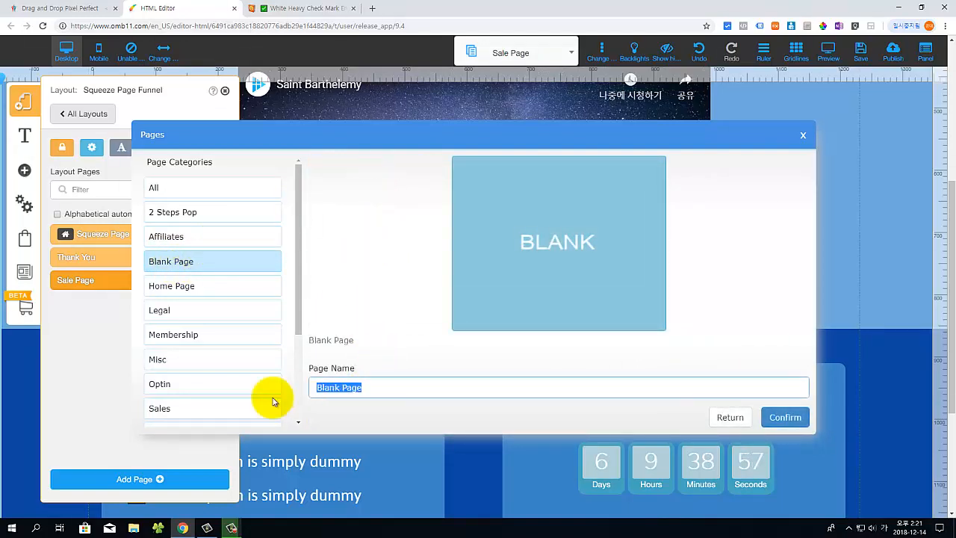
{"action": "type", "text": "thanks"}
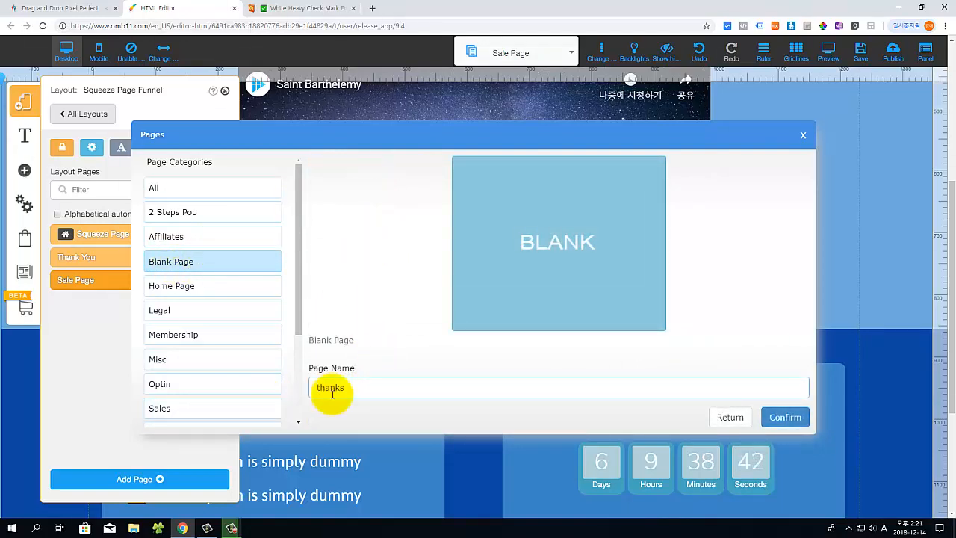
{"action": "left_click", "coordinate": [785, 418]}
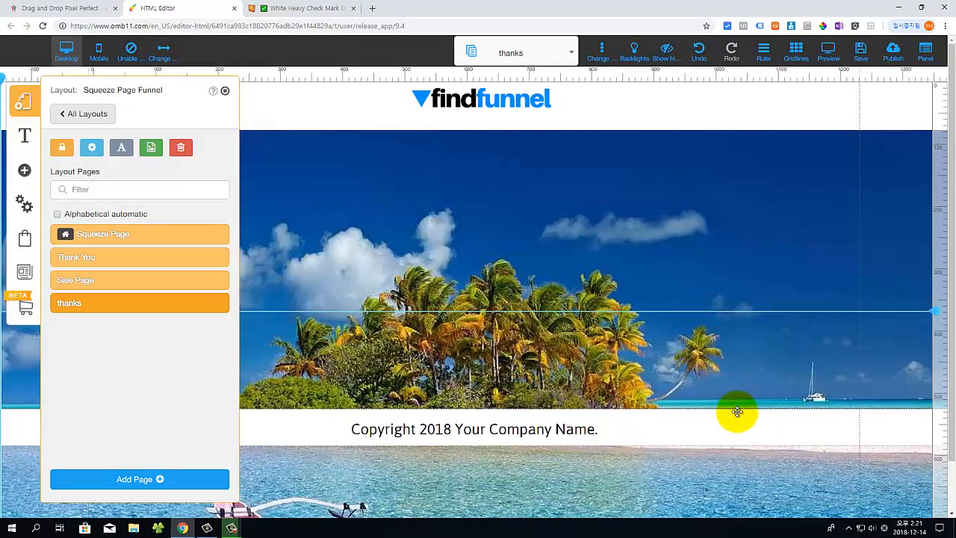
Step: Push the footer down to lengthen the island section and clear the 368px guide line
{"action": "left_click_drag", "start_coordinate": [742, 434], "coordinate": [747, 504]}
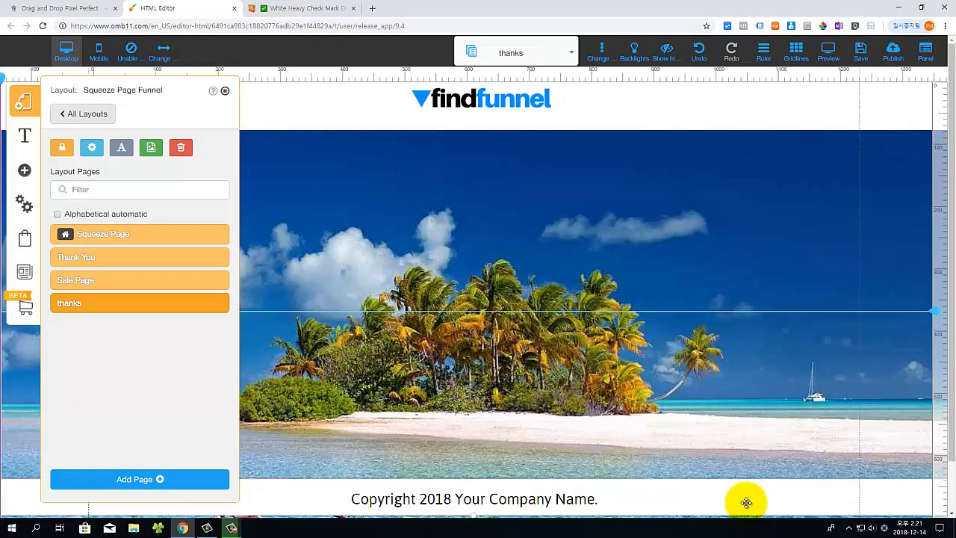
{"action": "left_click", "coordinate": [938, 310]}
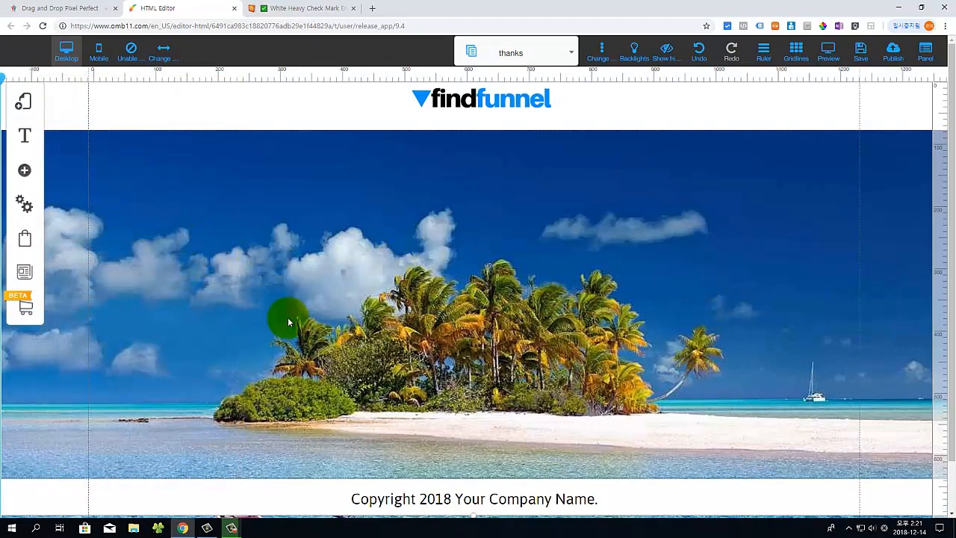
{"action": "scroll", "coordinate": [445, 312], "scroll_direction": "down", "scroll_amount": 1}
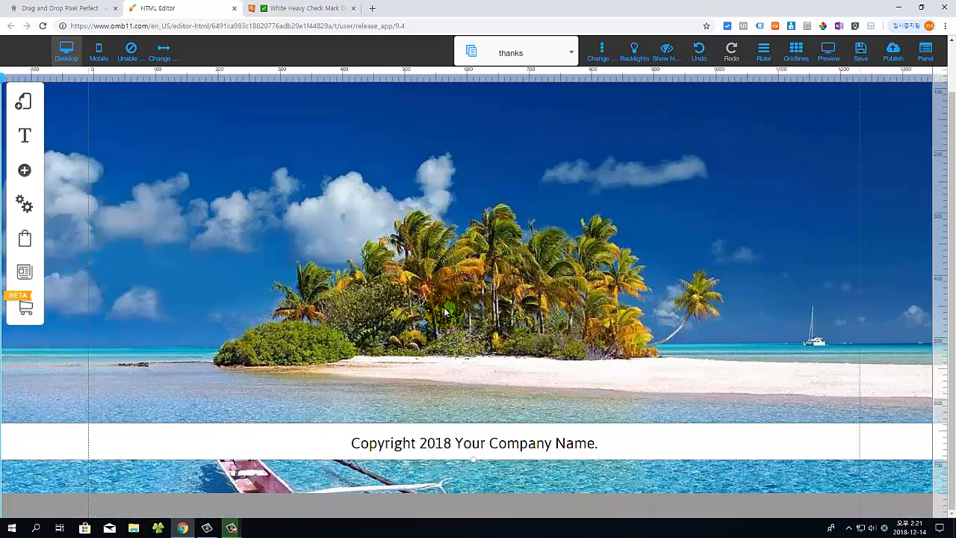
{"action": "scroll", "coordinate": [403, 306], "scroll_direction": "up", "scroll_amount": 1}
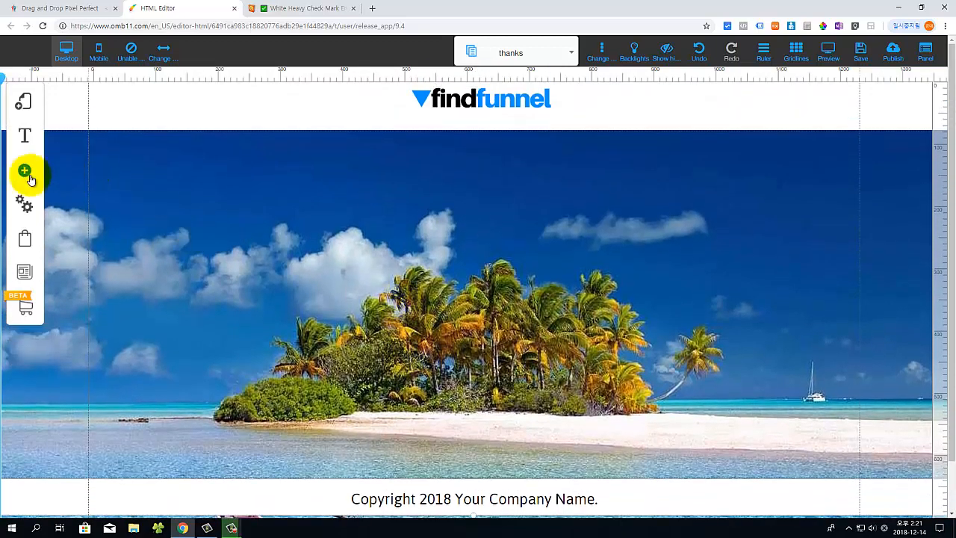
Step: Add a blue banner section and stretch it over most of the beach image
{"action": "left_click", "coordinate": [29, 176]}
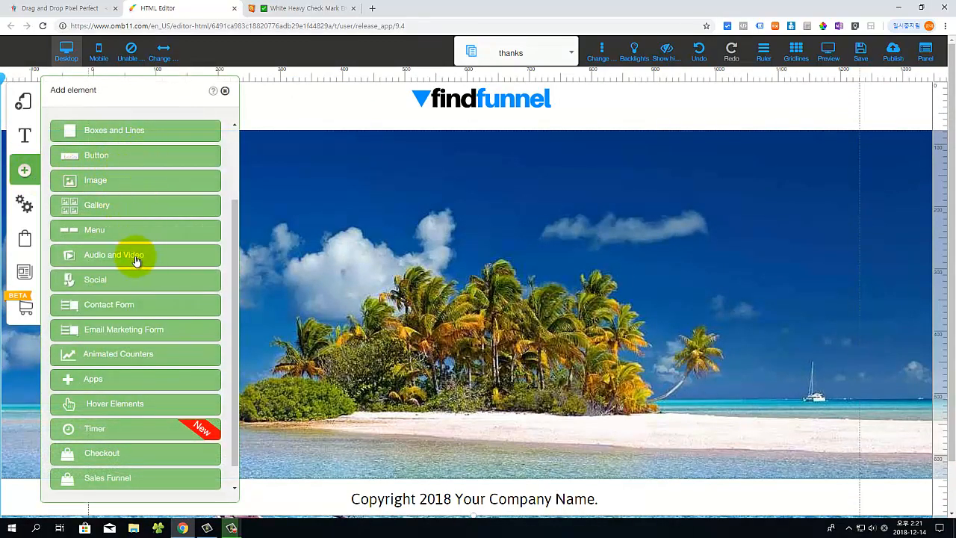
{"action": "scroll", "coordinate": [134, 239], "scroll_direction": "up", "scroll_amount": 2}
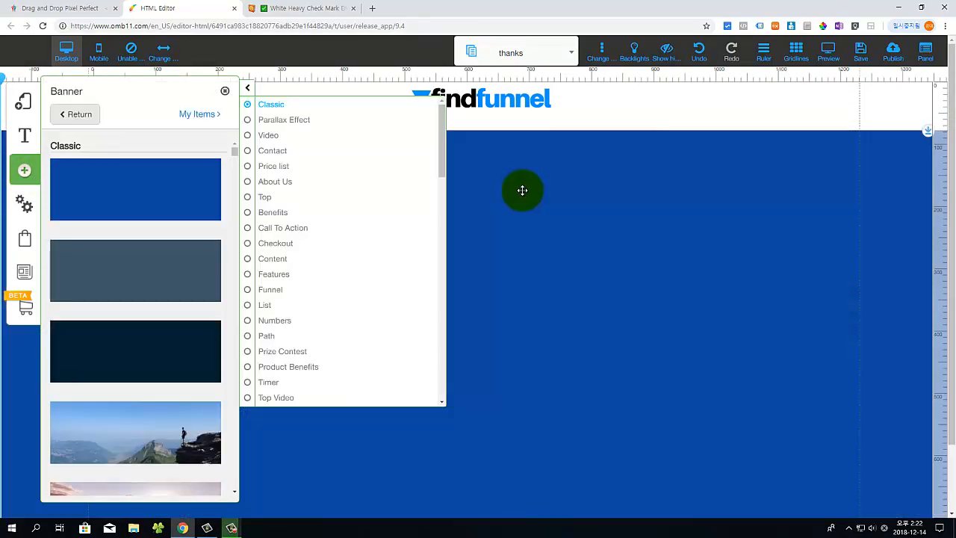
{"action": "left_click", "coordinate": [522, 192]}
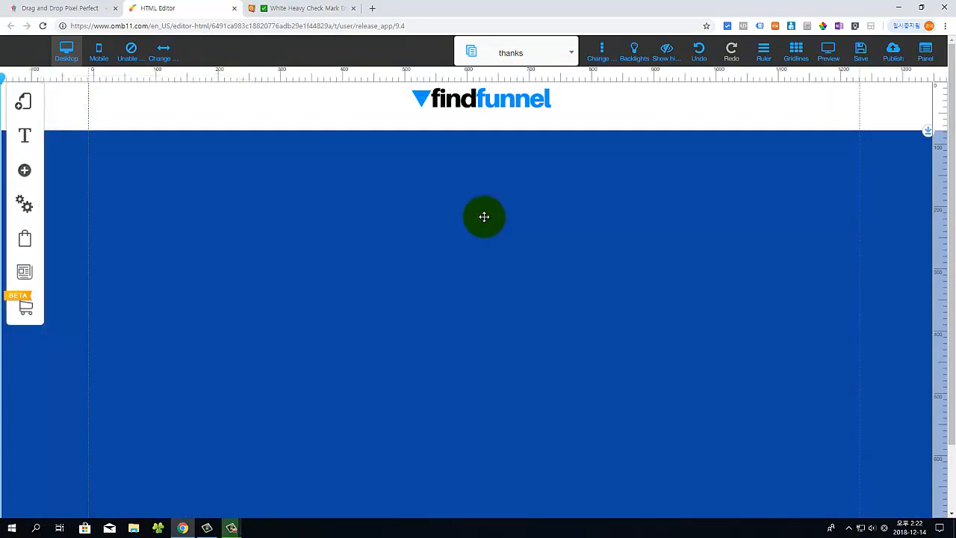
{"action": "scroll", "coordinate": [485, 216], "scroll_direction": "down", "scroll_amount": 1}
{"action": "left_click_drag", "start_coordinate": [475, 438], "coordinate": [486, 216]}
{"action": "scroll", "coordinate": [587, 398], "scroll_direction": "up", "scroll_amount": 1}
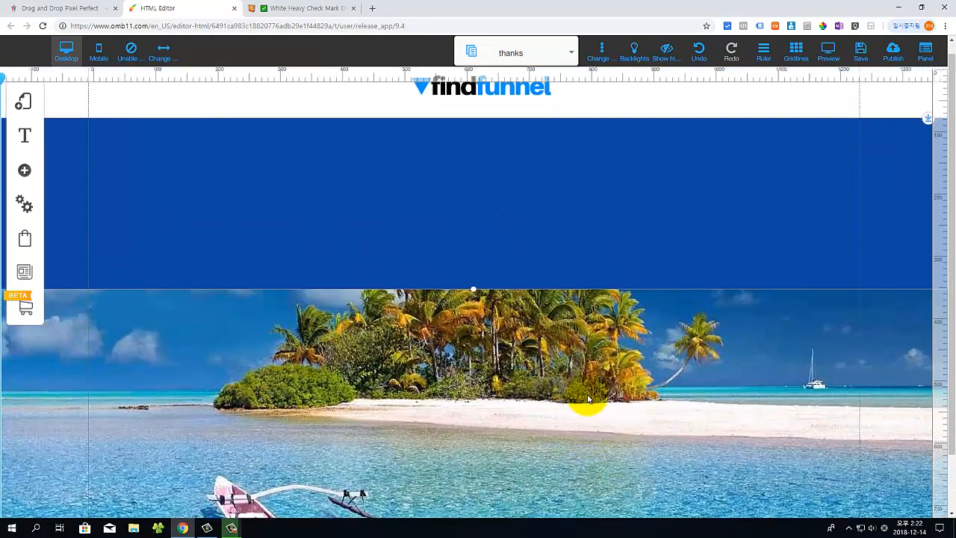
{"action": "left_click_drag", "start_coordinate": [473, 301], "coordinate": [474, 502]}
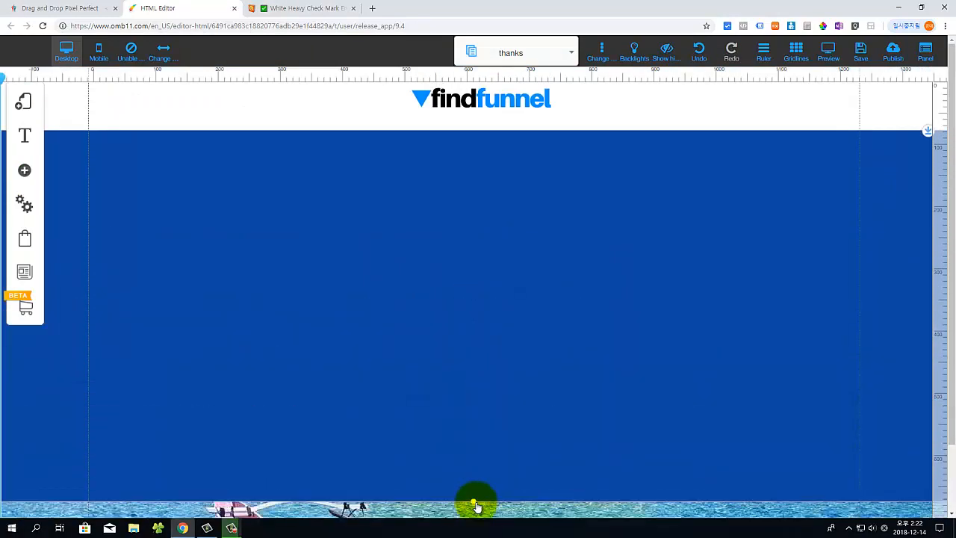
Step: Add a 'Your Text Here' button under the Lorem Ipsum heading and subtitle, checking its text colours
{"action": "left_click", "coordinate": [25, 170]}
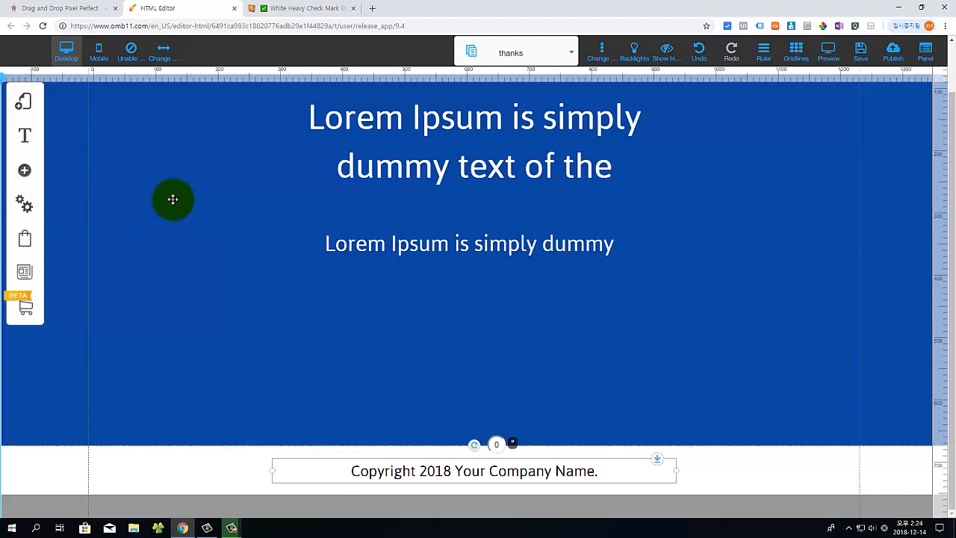
{"action": "left_click", "coordinate": [25, 171]}
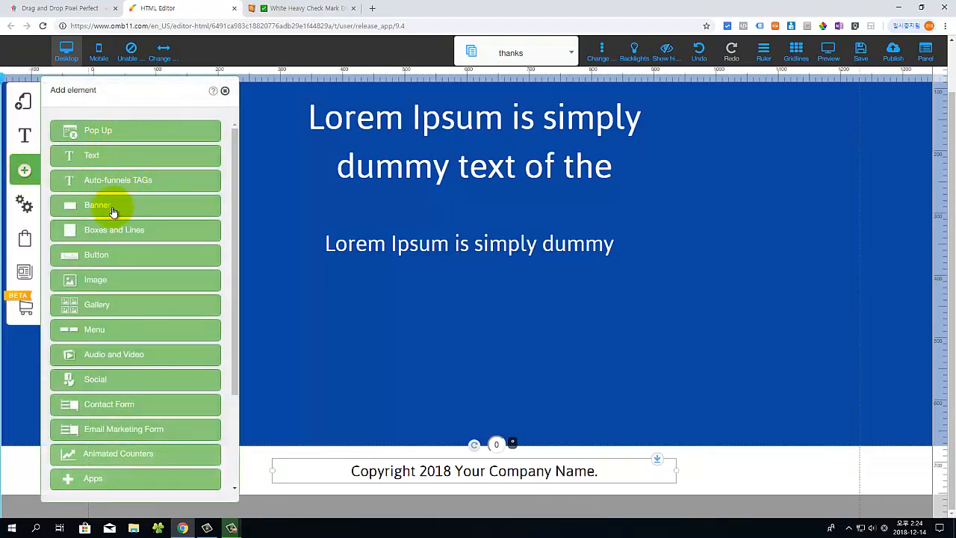
{"action": "left_click", "coordinate": [127, 255]}
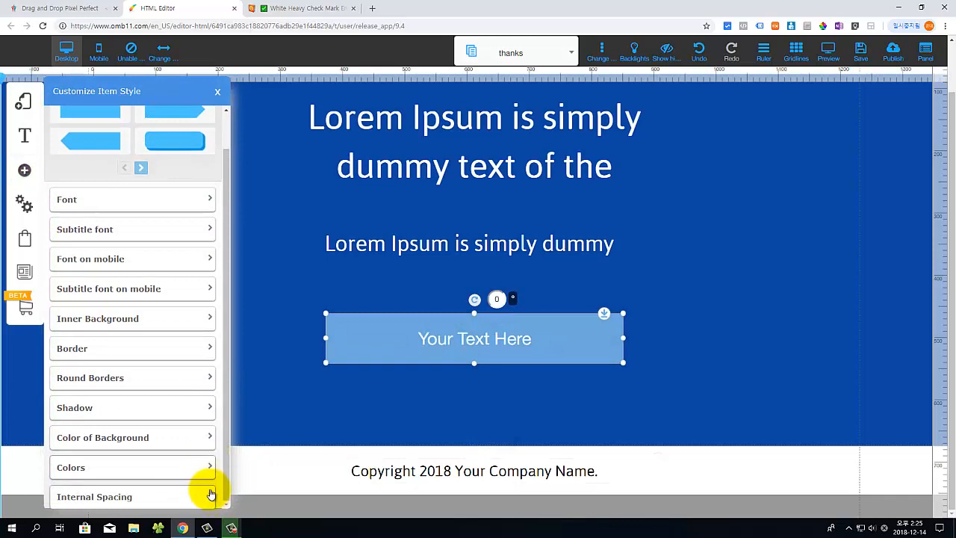
{"action": "left_click", "coordinate": [212, 471]}
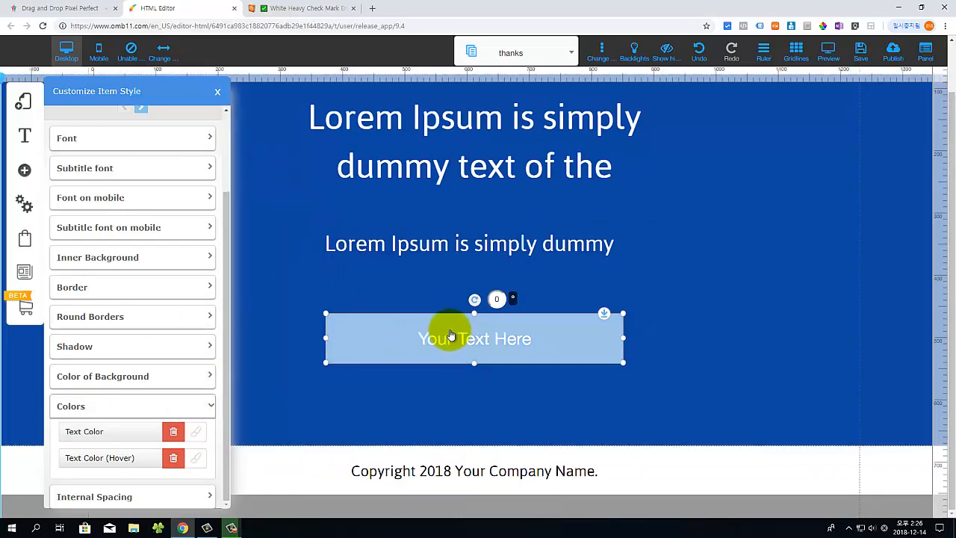
{"action": "left_click", "coordinate": [218, 112]}
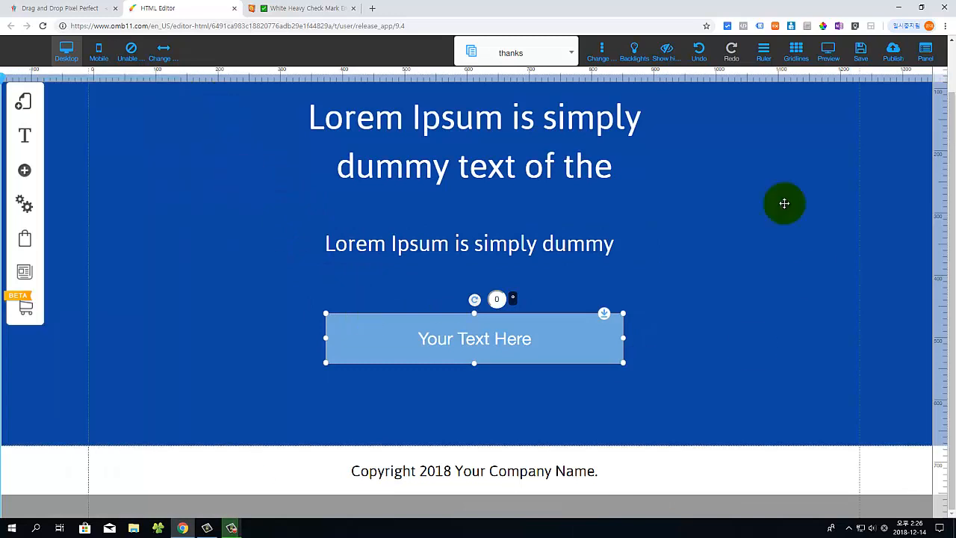
{"action": "scroll", "coordinate": [599, 378], "scroll_direction": "up", "scroll_amount": 1}
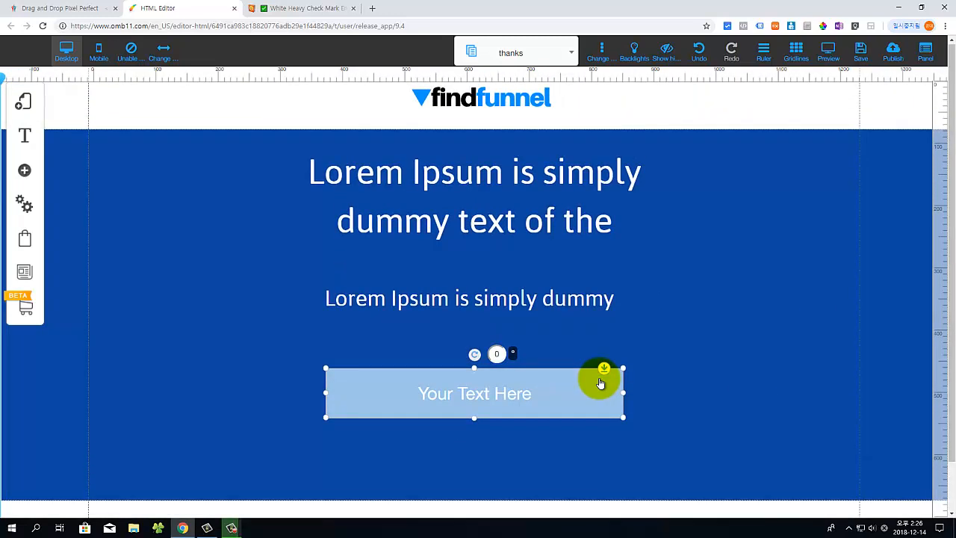
{"action": "scroll", "coordinate": [600, 379], "scroll_direction": "down", "scroll_amount": 1}
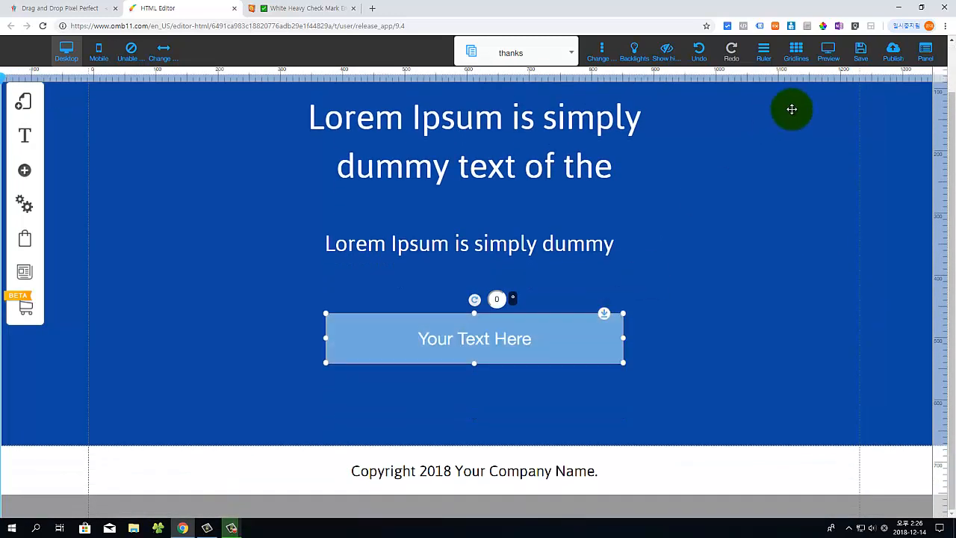
Step: Save and publish the thanks page, then show the funnel's page list
{"action": "left_click", "coordinate": [860, 51]}
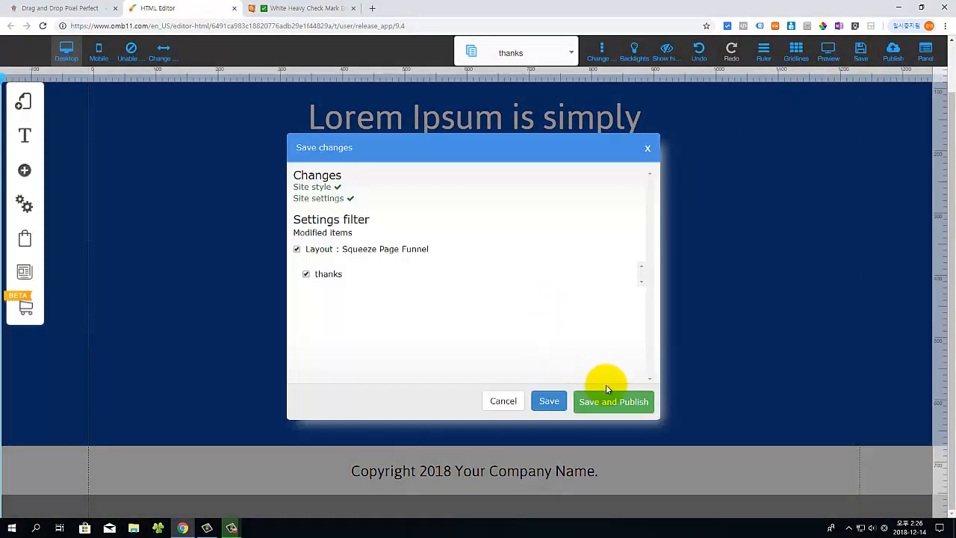
{"action": "left_click", "coordinate": [606, 400]}
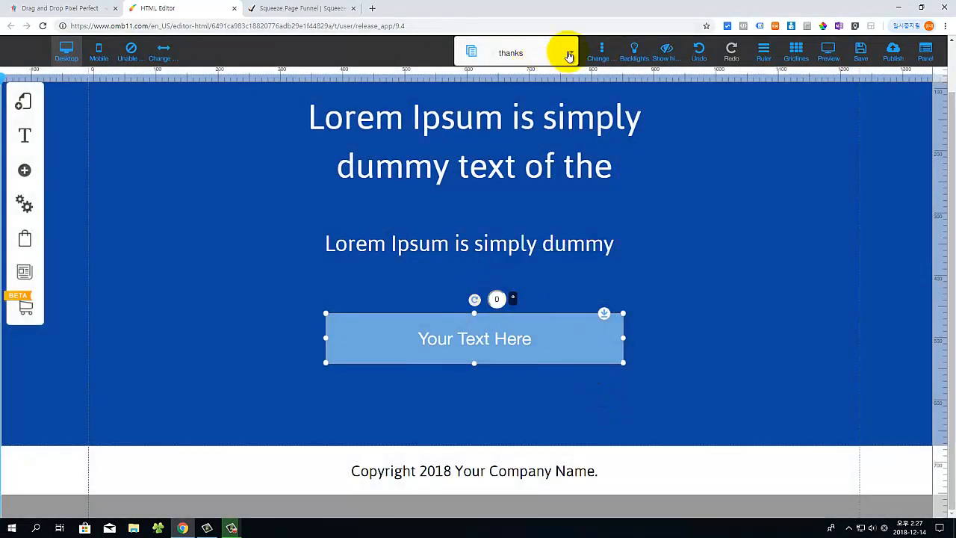
{"action": "left_click", "coordinate": [569, 56]}
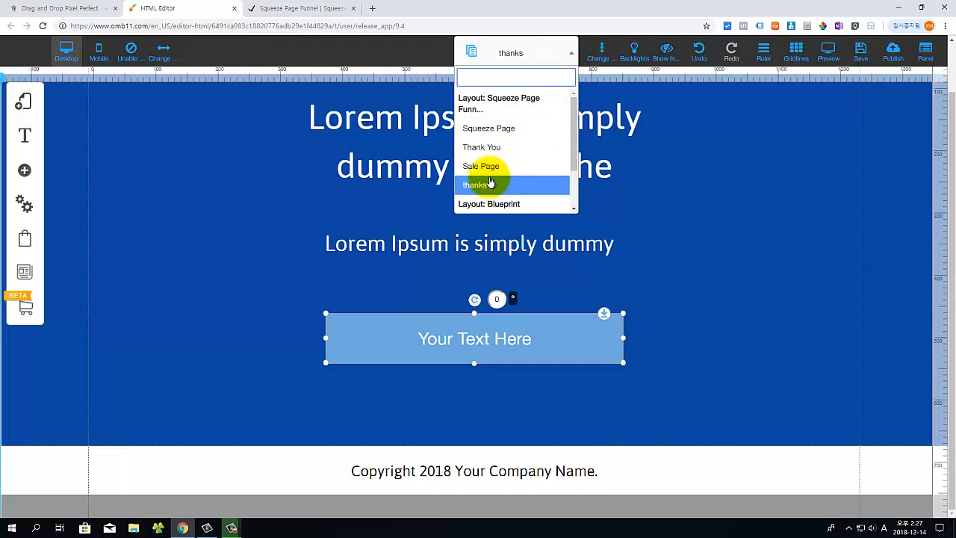
Step: Load the live findfunnel.com/sale-page address in the live site tab
{"action": "left_click", "coordinate": [287, 8]}
{"action": "left_click_drag", "start_coordinate": [144, 28], "coordinate": [215, 21]}
{"action": "type", "text": "sale-page"}
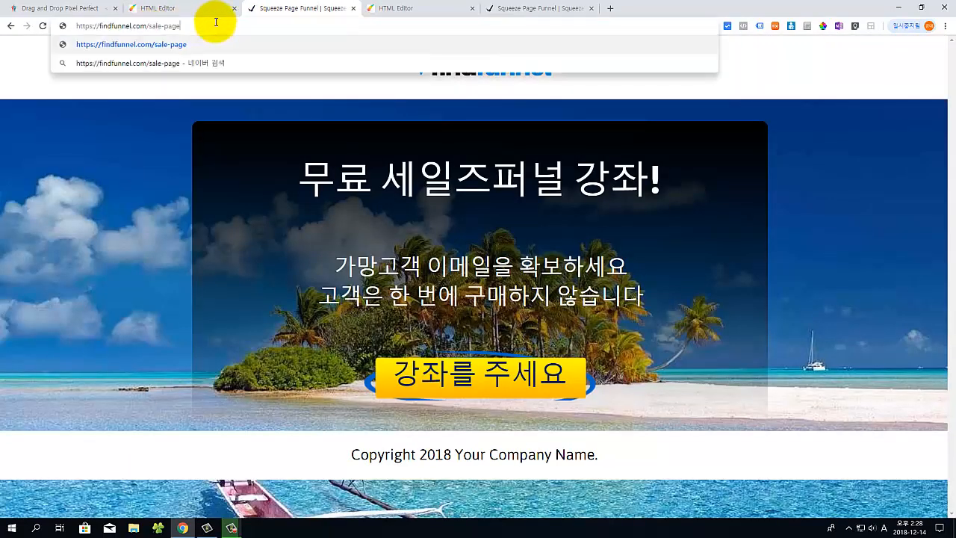
{"action": "key", "text": "Return"}
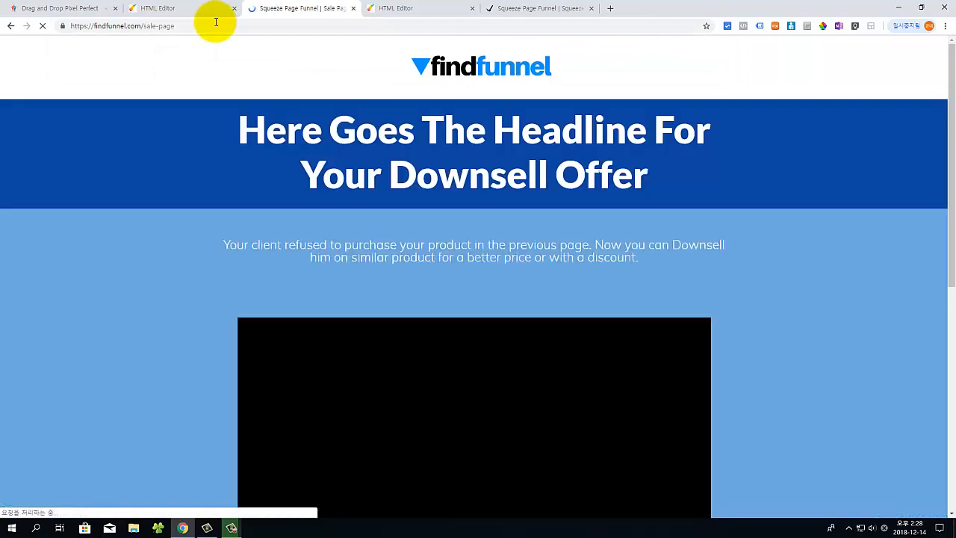
Step: Change the address to findfunnel.com/thanks to view the published thanks page
{"action": "left_click_drag", "start_coordinate": [143, 27], "coordinate": [252, 31]}
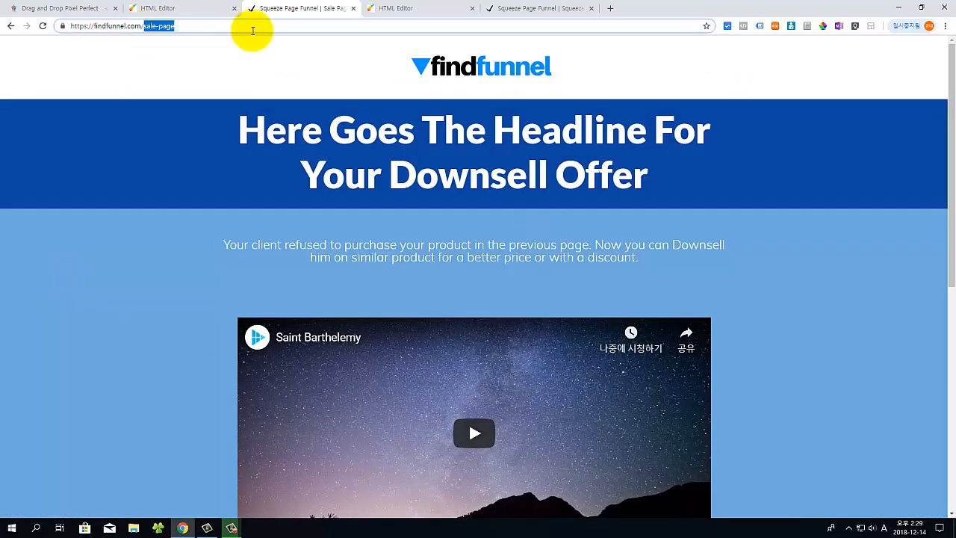
{"action": "type", "text": "thanks"}
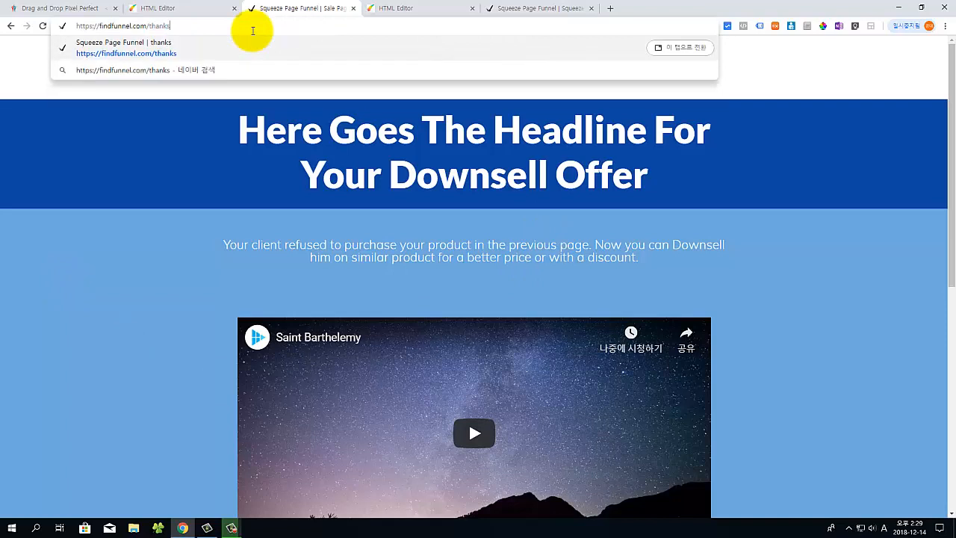
{"action": "key", "text": "Return"}
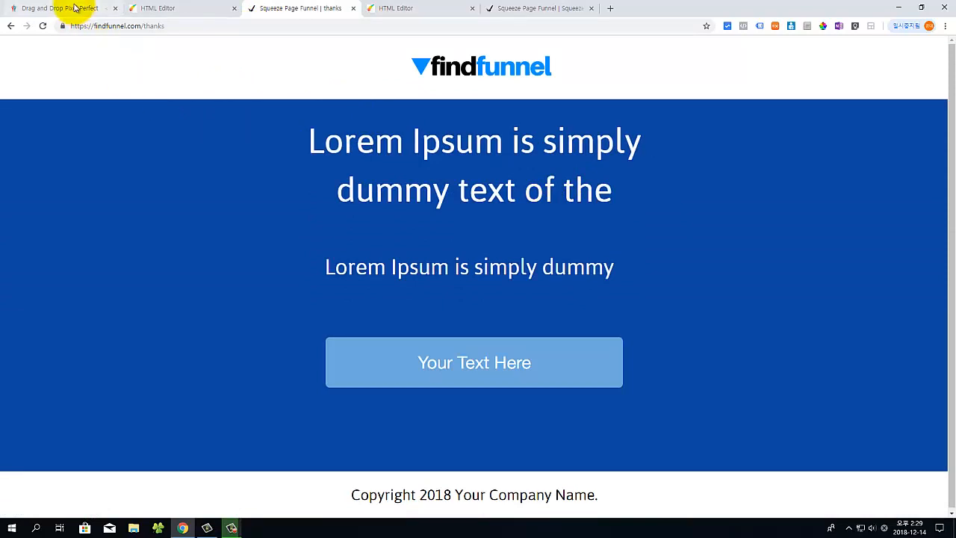
Step: Check the editor and PAYAPP tabs, then return to the live sale page scrolled to the top
{"action": "left_click", "coordinate": [144, 8]}
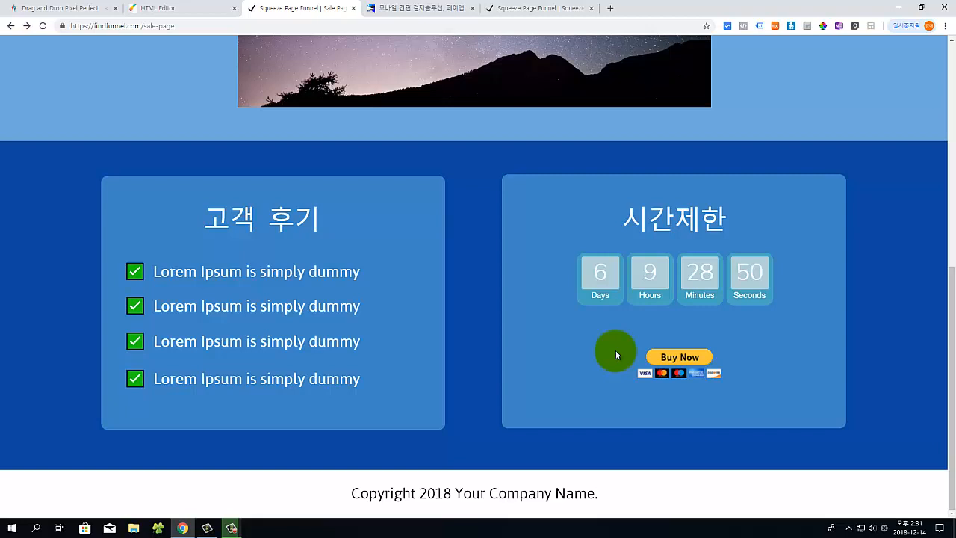
{"action": "key", "text": "ctrl+Tab"}
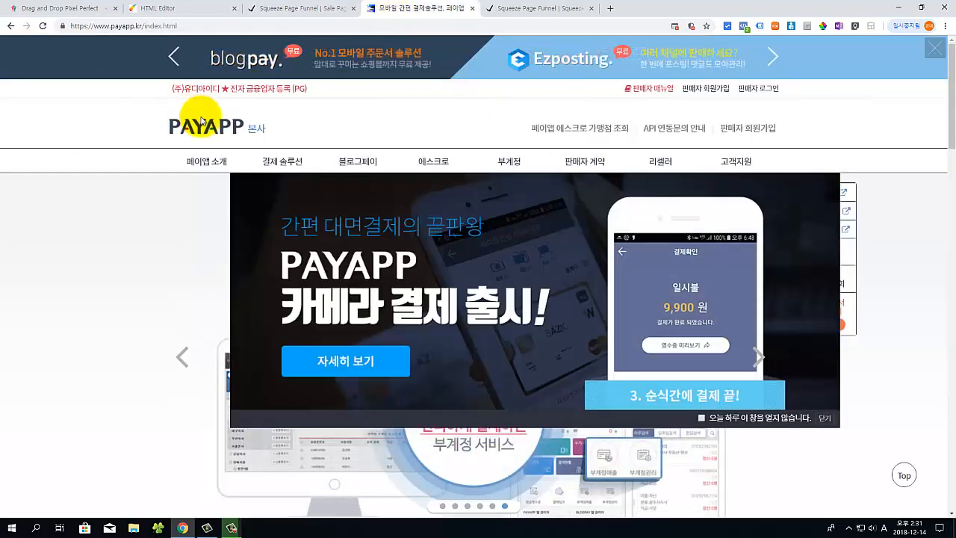
{"action": "left_click", "coordinate": [301, 6]}
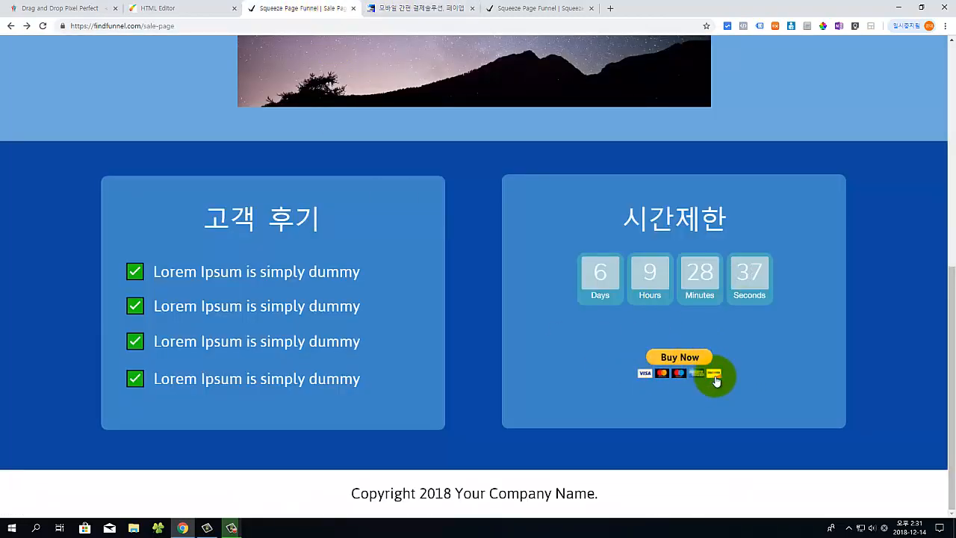
{"action": "scroll", "coordinate": [573, 299], "scroll_direction": "up", "scroll_amount": 2}
{"action": "scroll", "coordinate": [573, 299], "scroll_direction": "up", "scroll_amount": 5}
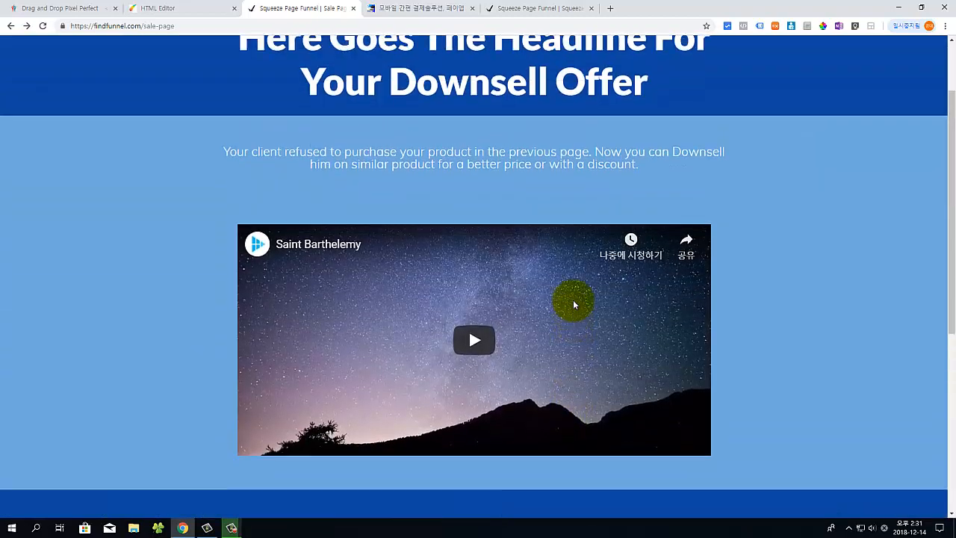